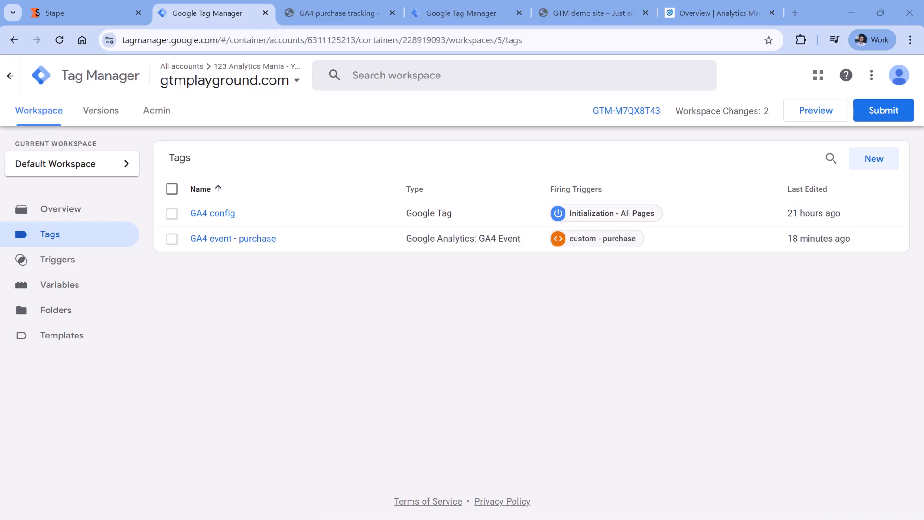
# - Examine the server_container_url parameter and its value in the web container's GA4 config tag
pyautogui.click(208, 215)
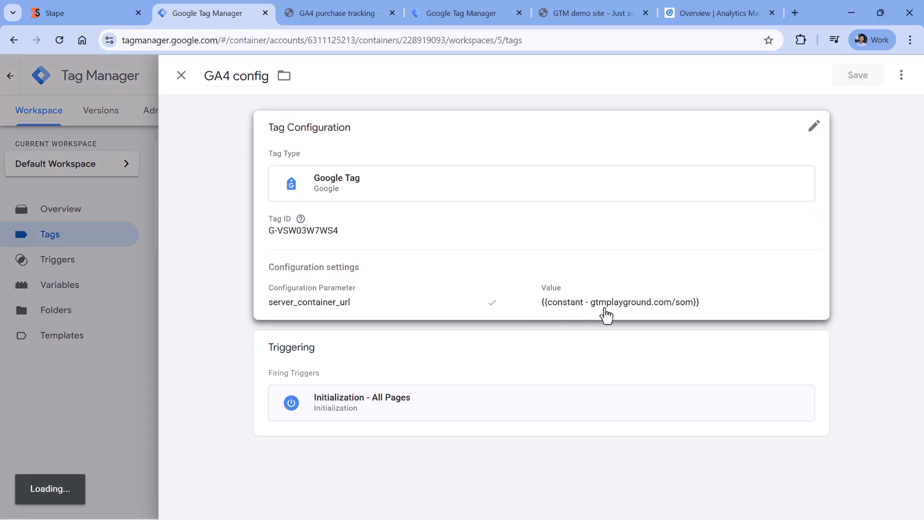
pyautogui.click(352, 306)
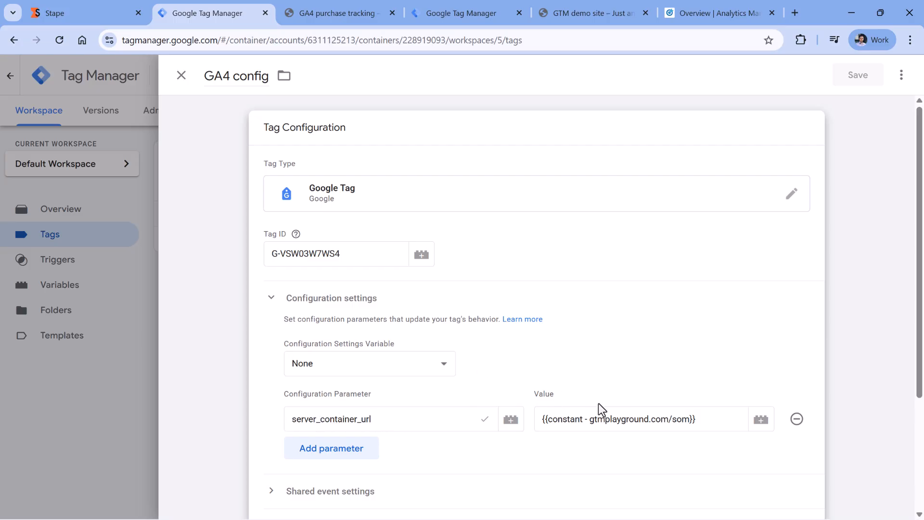
pyautogui.moveTo(590, 419); pyautogui.dragTo(685, 422)
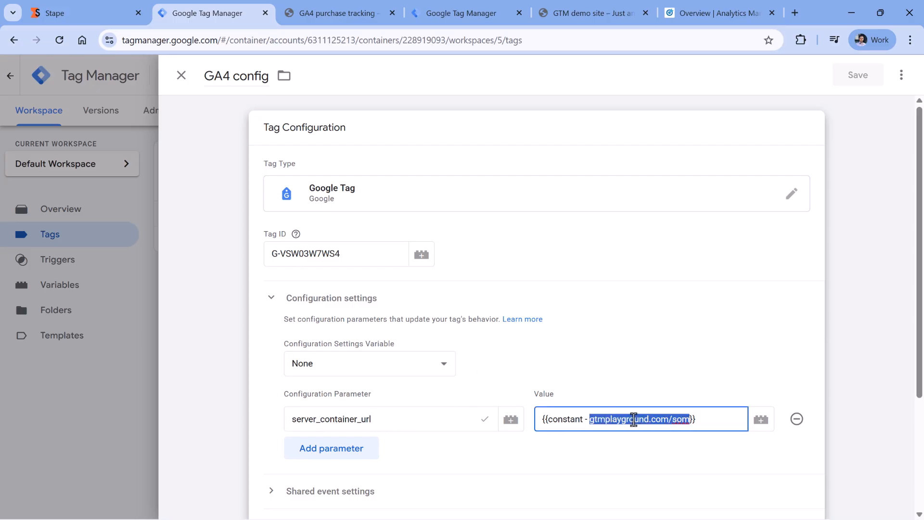
pyautogui.moveTo(543, 421); pyautogui.dragTo(706, 424)
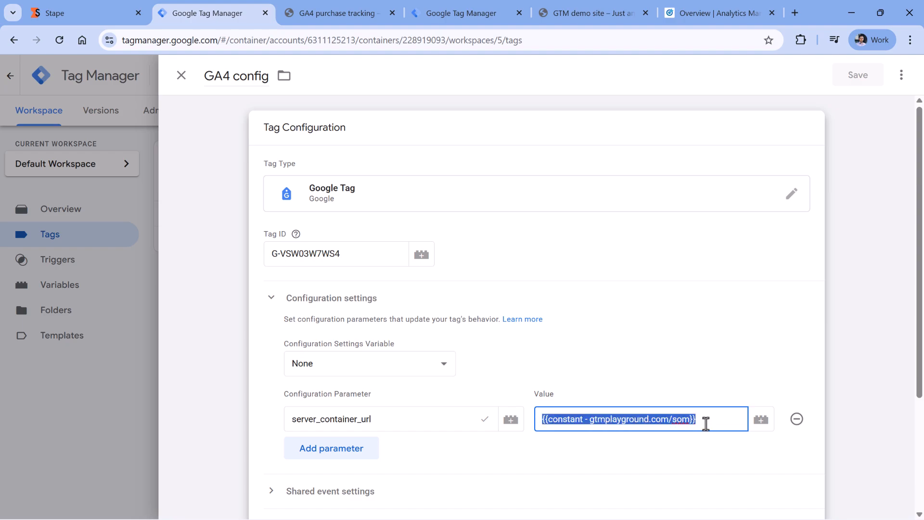
pyautogui.click(635, 424)
pyautogui.moveTo(591, 421); pyautogui.dragTo(689, 424)
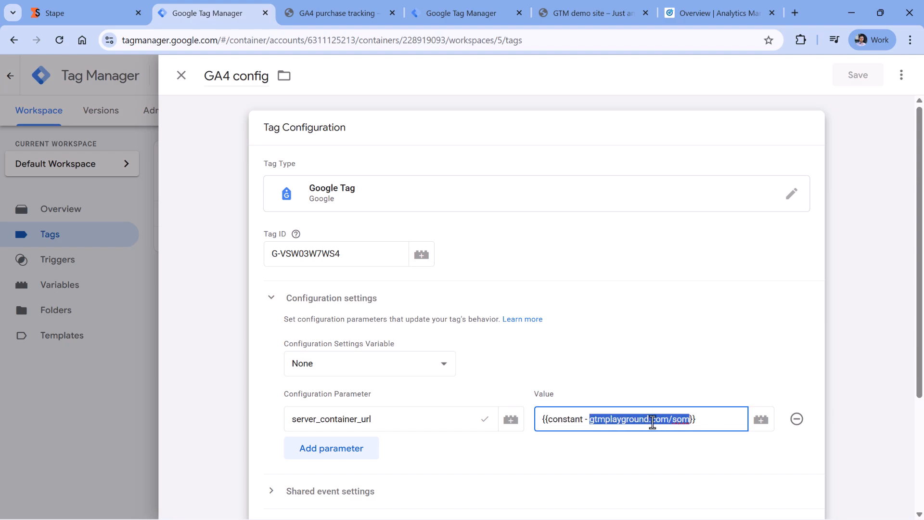
pyautogui.click(182, 77)
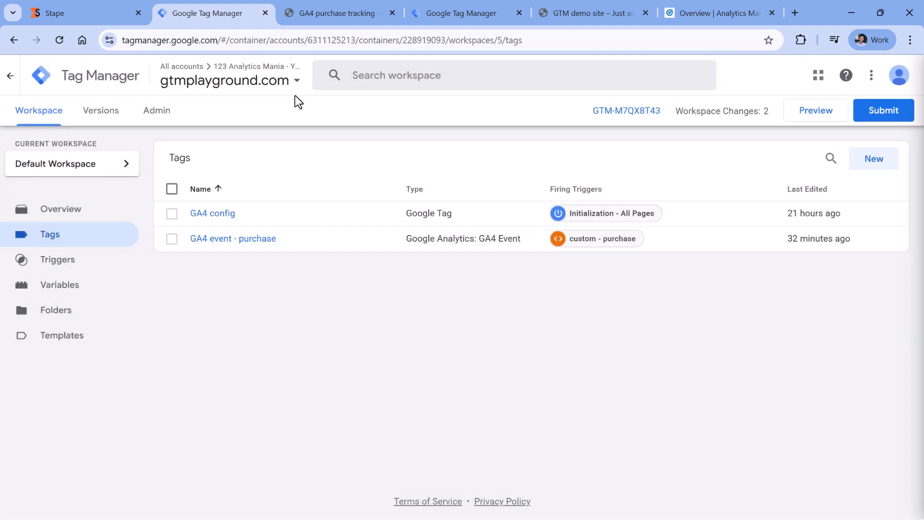
# - Check the server_container_url parameter of the GA4 event - purchase tag, then view the clients in the gtmplayground.com SGTM container
pyautogui.click(235, 246)
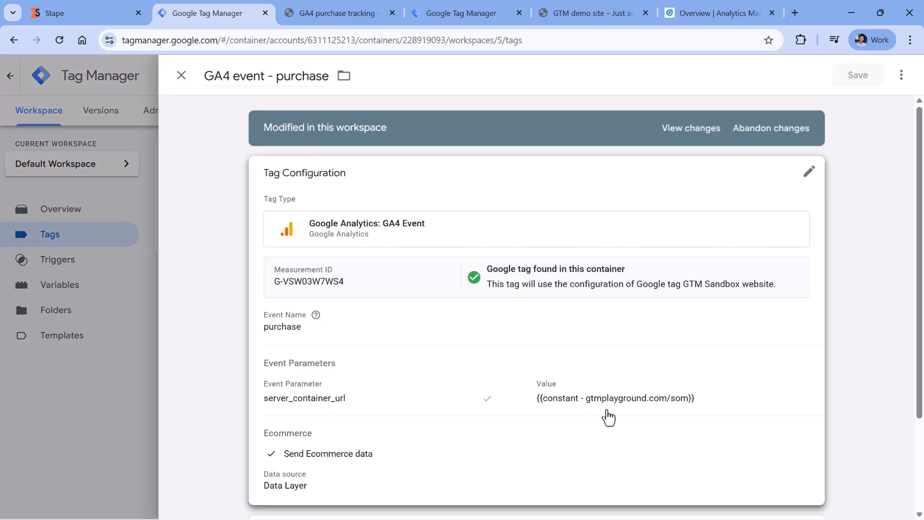
pyautogui.click(181, 75)
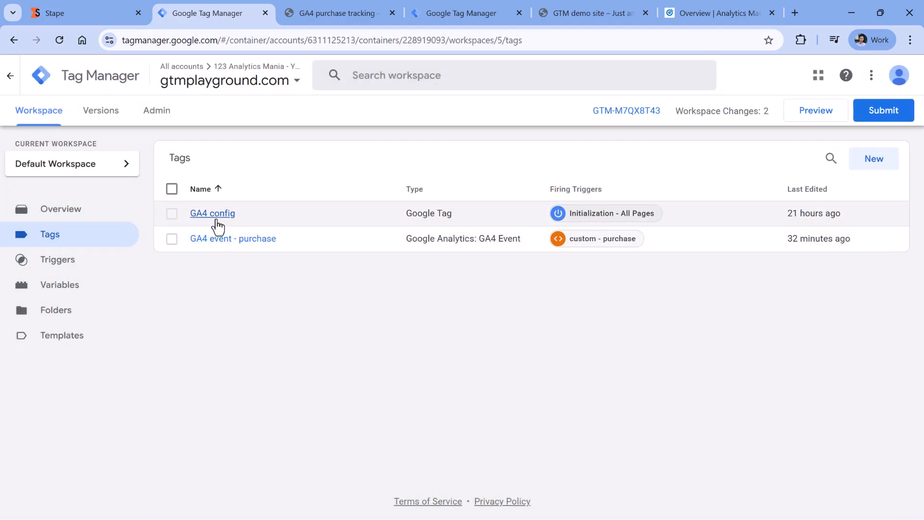
pyautogui.click(456, 13)
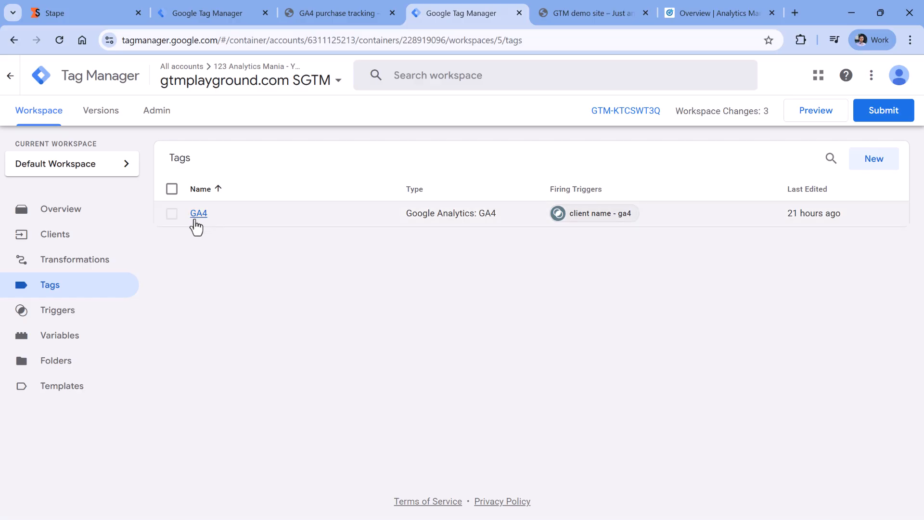
pyautogui.click(72, 241)
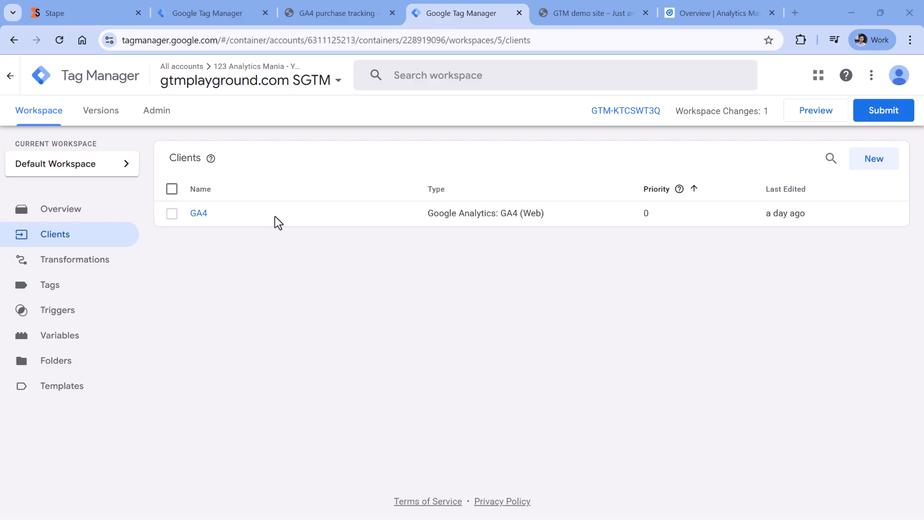
# - Find the LinkedIn Conversion API tag template by stape-io in the Community Template Gallery and add it to the server container's workspace
pyautogui.click(60, 393)
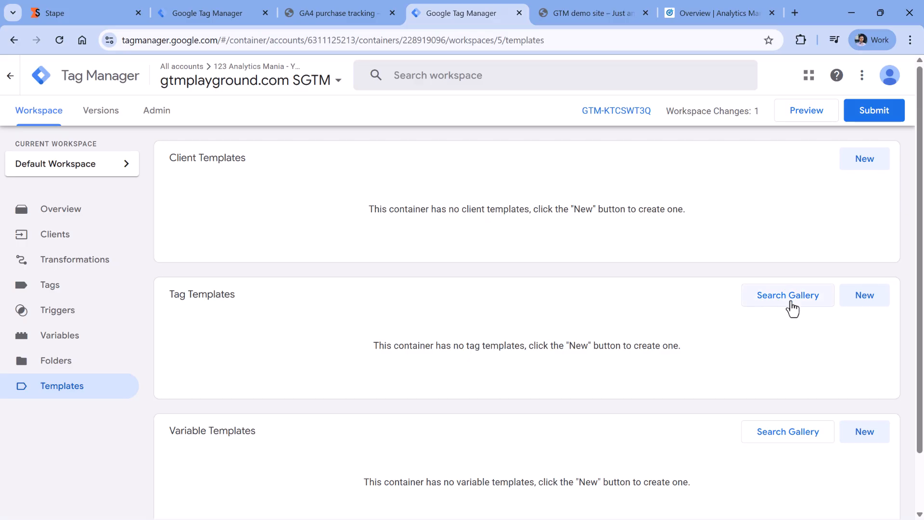
pyautogui.click(764, 305)
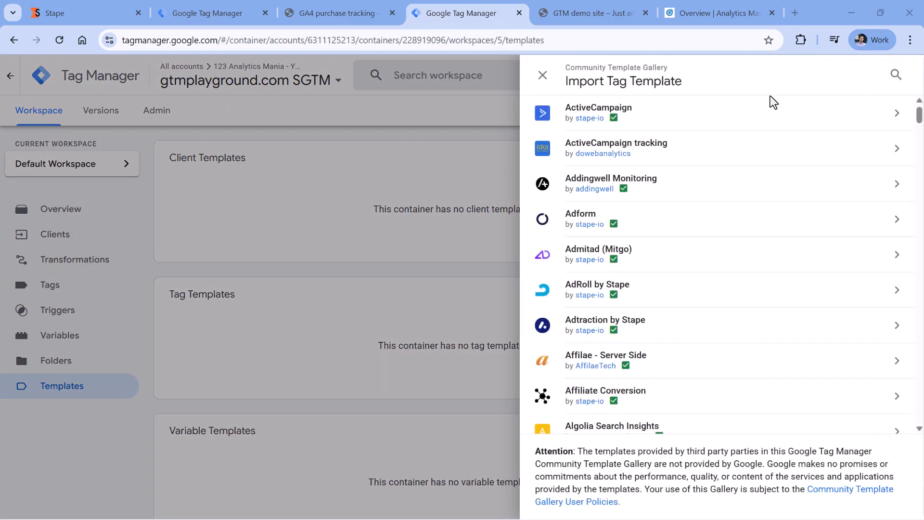
pyautogui.click(896, 76)
pyautogui.write('linked')
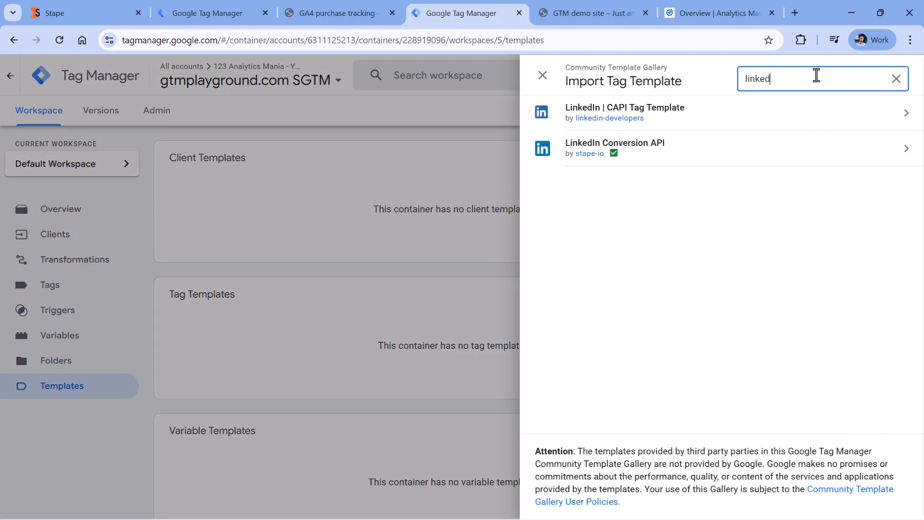
pyautogui.click(655, 153)
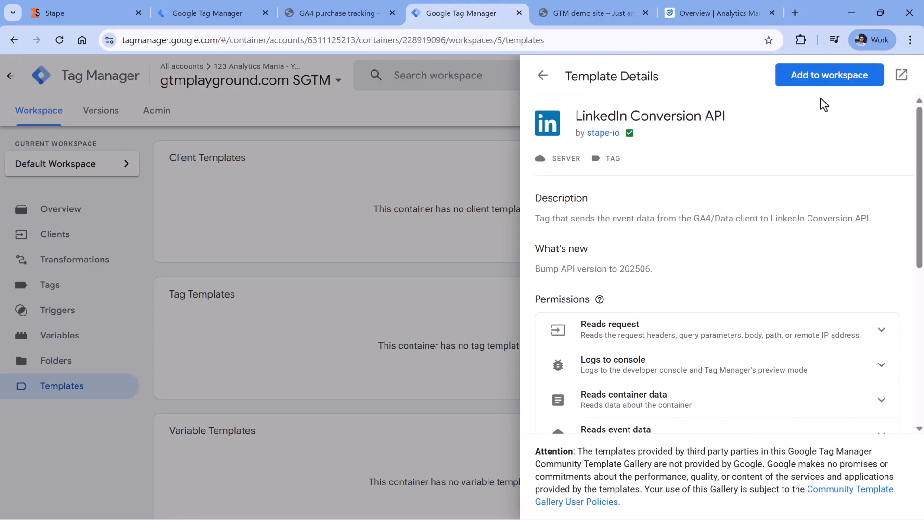
pyautogui.click(831, 77)
pyautogui.click(630, 485)
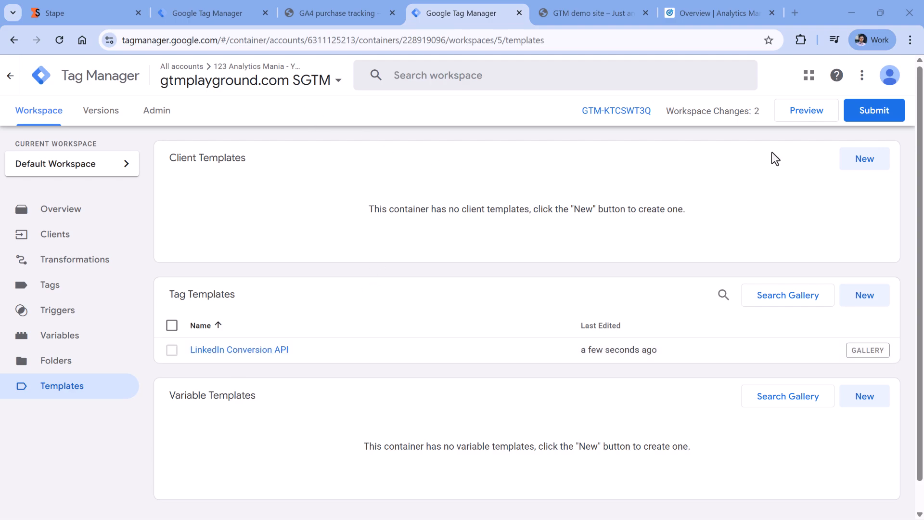
# - Start preview mode for the server container and for the gtmplayground.com web container
pyautogui.click(802, 116)
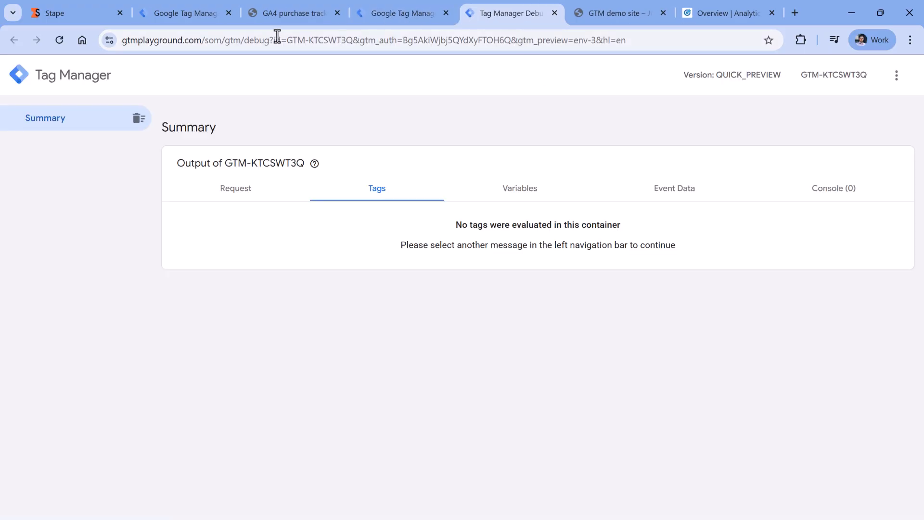
pyautogui.click(185, 15)
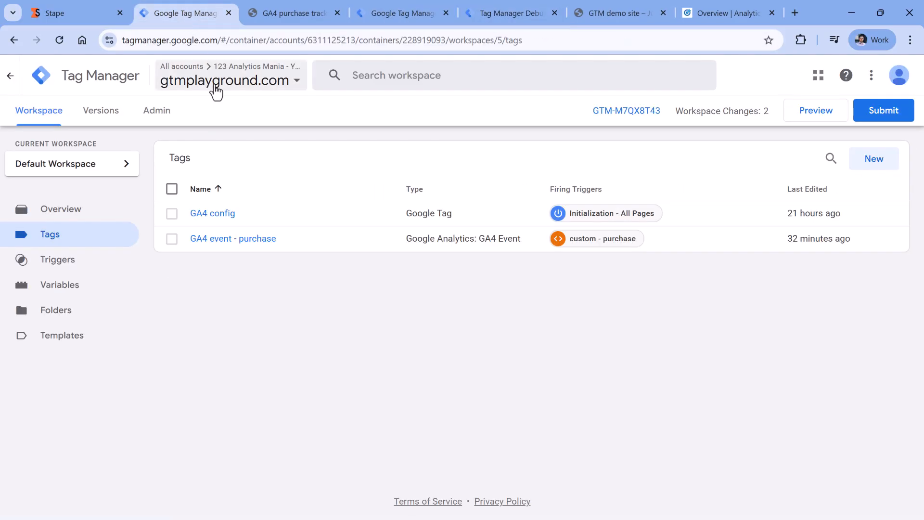
pyautogui.click(817, 114)
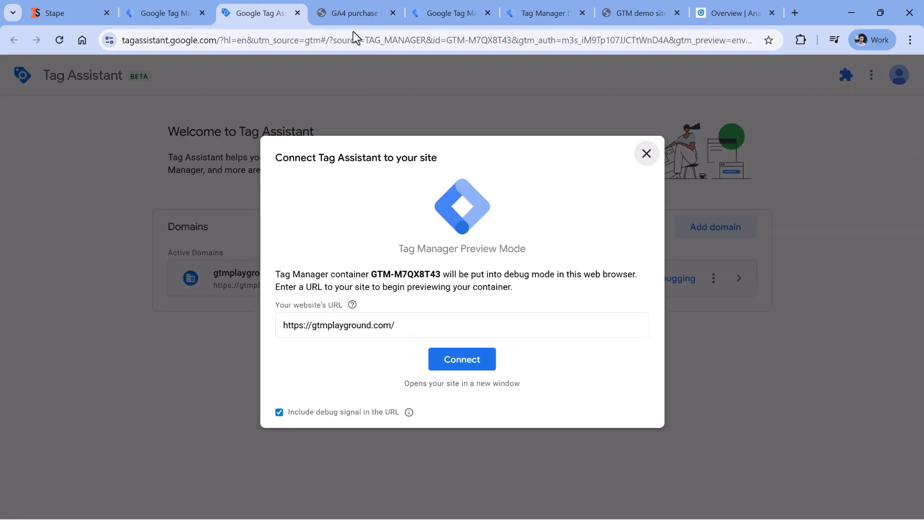
pyautogui.click(355, 13)
pyautogui.click(326, 40)
pyautogui.hotkey('ctrl', 'c')
pyautogui.click(256, 13)
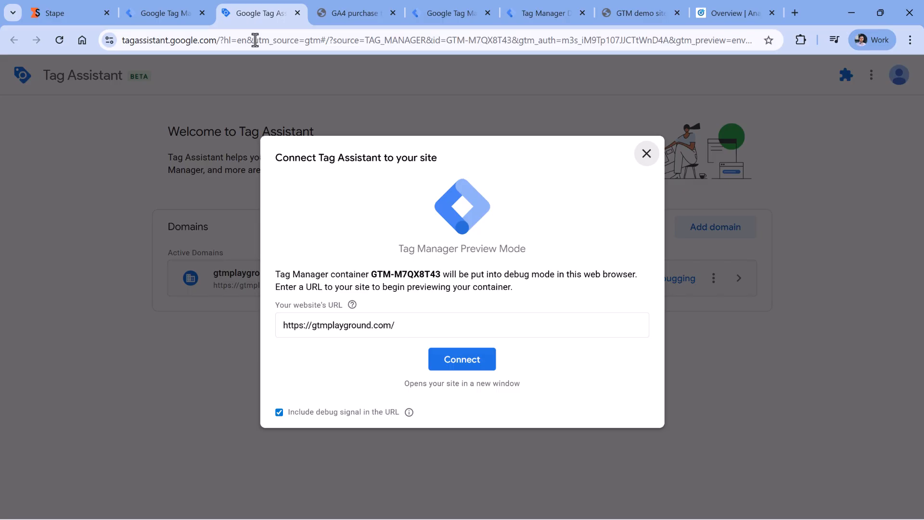
pyautogui.click(399, 332)
pyautogui.hotkey('ctrl', 'a')
pyautogui.hotkey('ctrl', 'v')
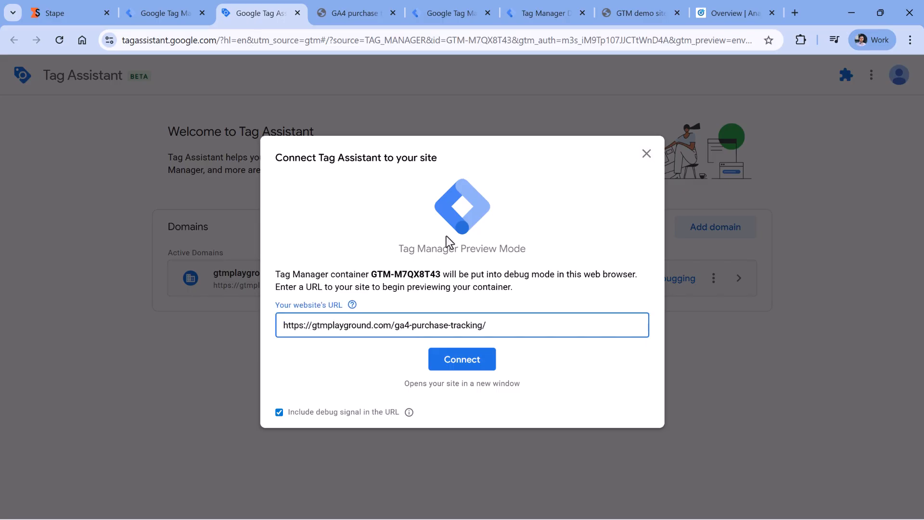
pyautogui.click(462, 366)
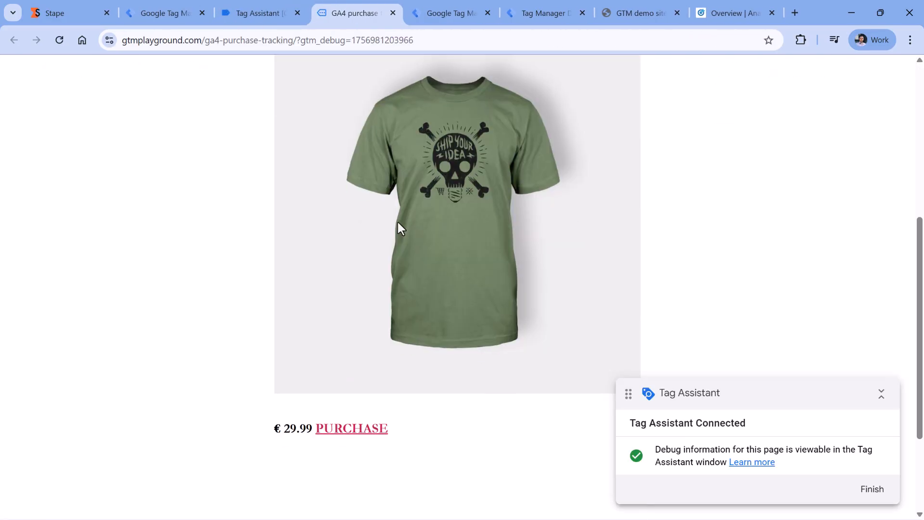
# - Make a test purchase of the € 29.99 T-shirt on the demo page and continue to the Tag Assistant debug session
pyautogui.scroll(-3, 397, 216)
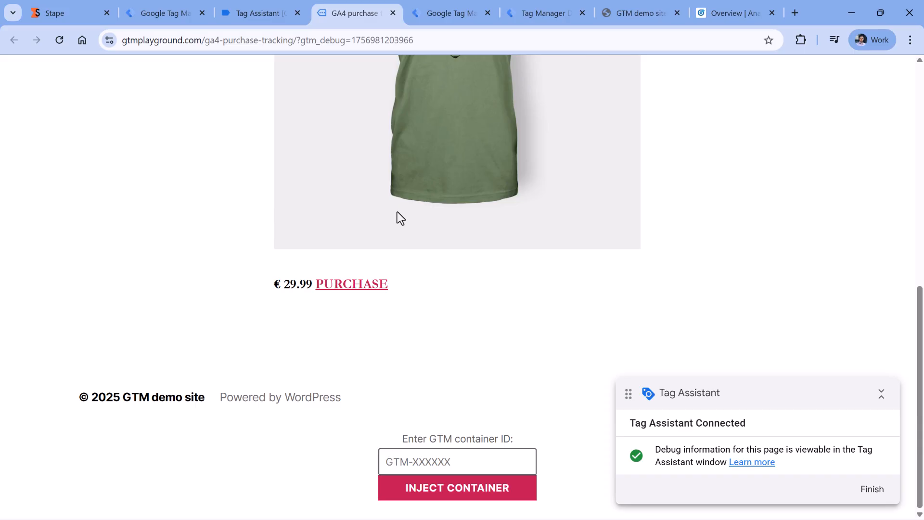
pyautogui.click(347, 288)
pyautogui.click(265, 13)
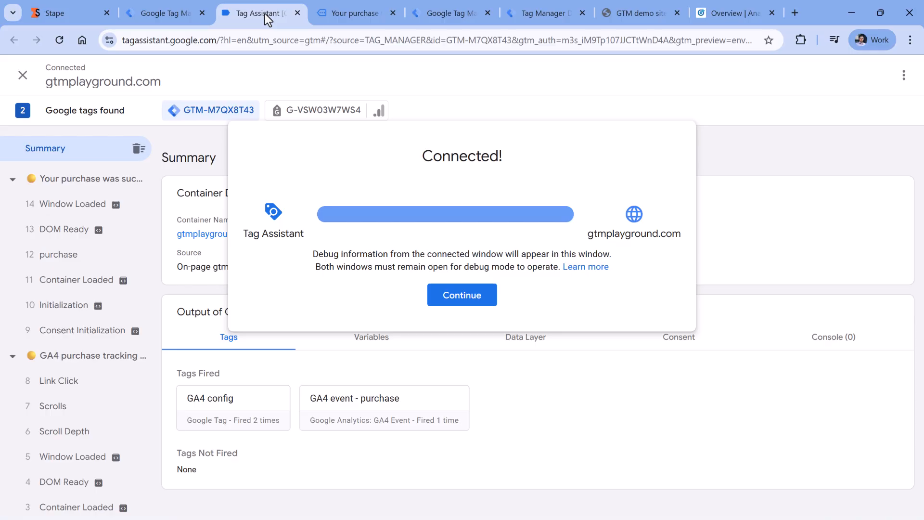
pyautogui.click(474, 303)
# - Inspect which tags fired on the Initialization and purchase events of the purchase success page in Tag Assistant
pyautogui.scroll(-1, 128, 242)
pyautogui.scroll(1, 80, 183)
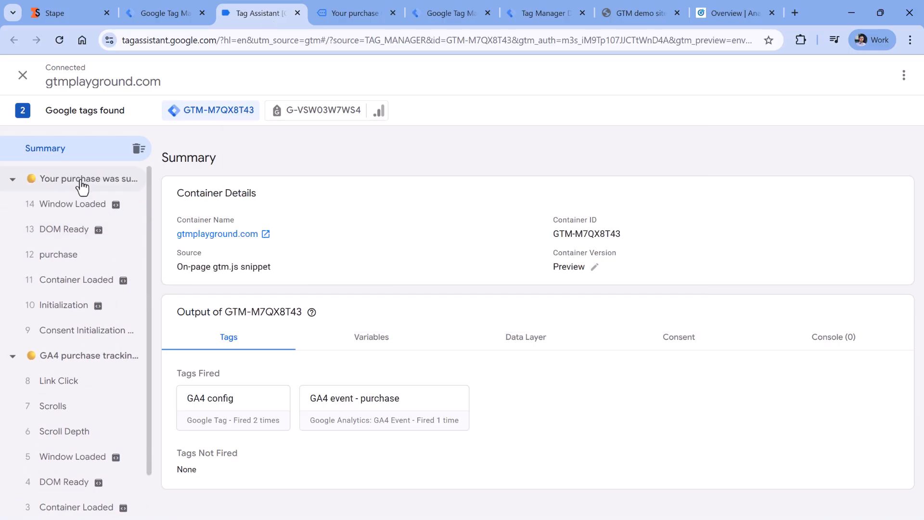
pyautogui.click(43, 306)
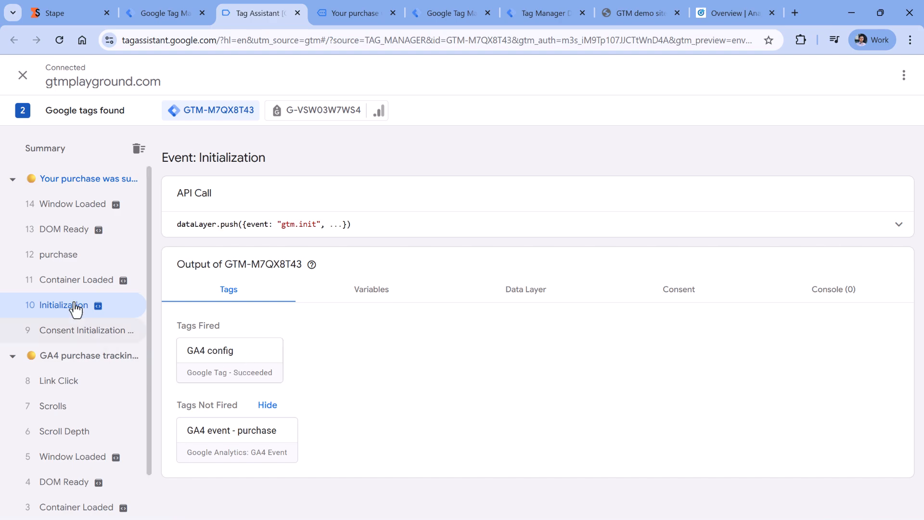
pyautogui.click(69, 260)
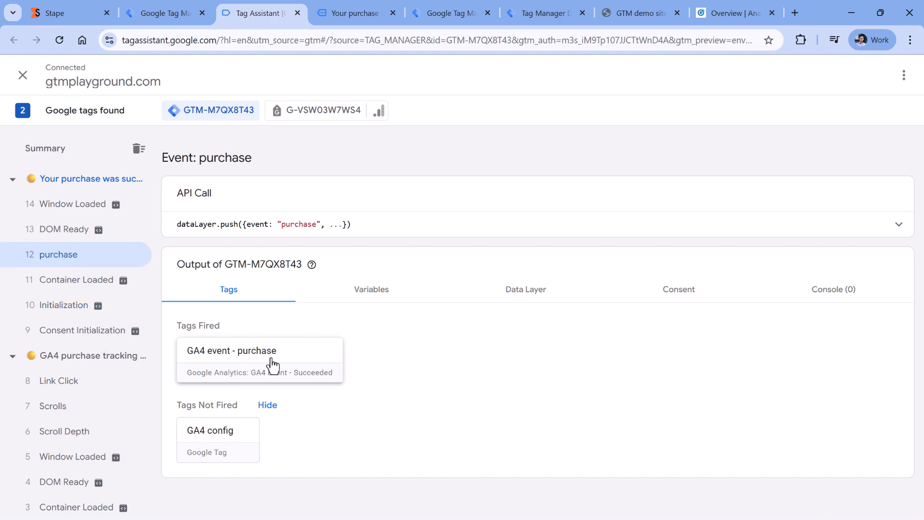
# - Inspect the page_view and purchase events in the server container's preview
pyautogui.hotkey('ctrl', 'Tab')
pyautogui.click(548, 12)
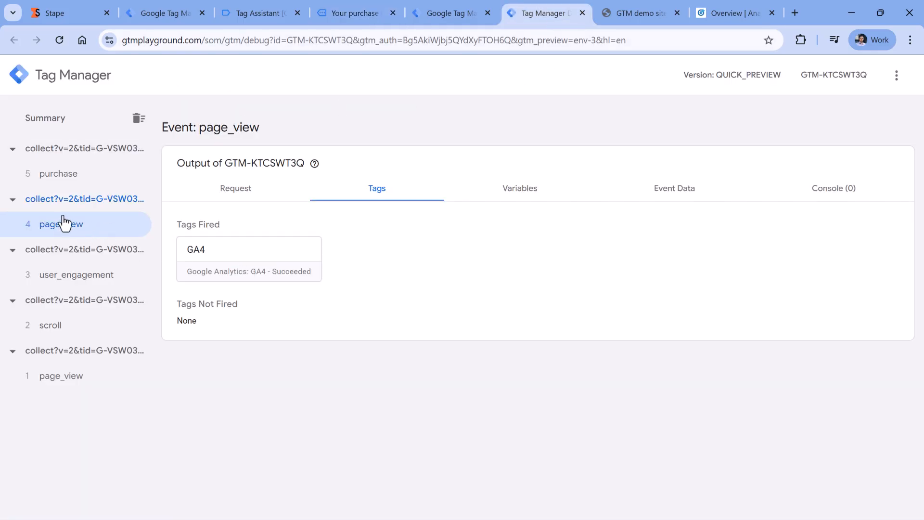
pyautogui.click(65, 180)
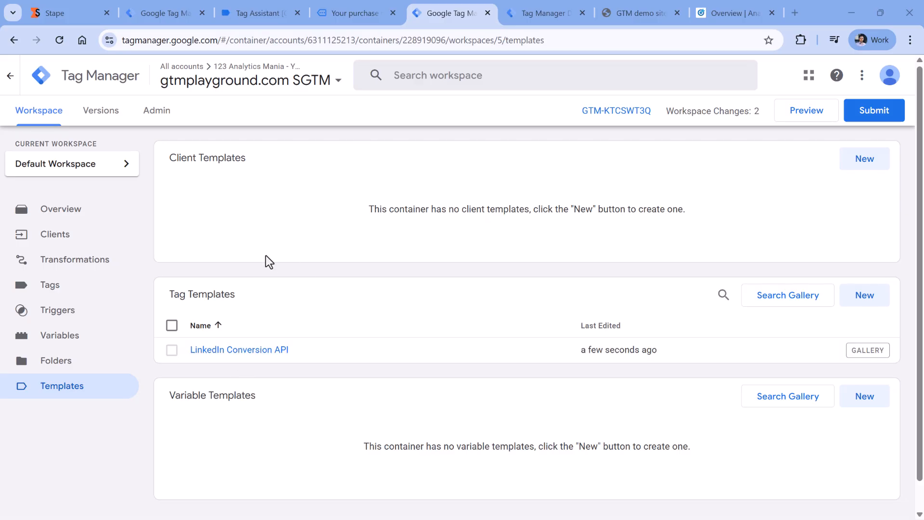
# - Create a new tag in the server container with LinkedIn Conversion API by stape-io as its tag type
pyautogui.click(52, 289)
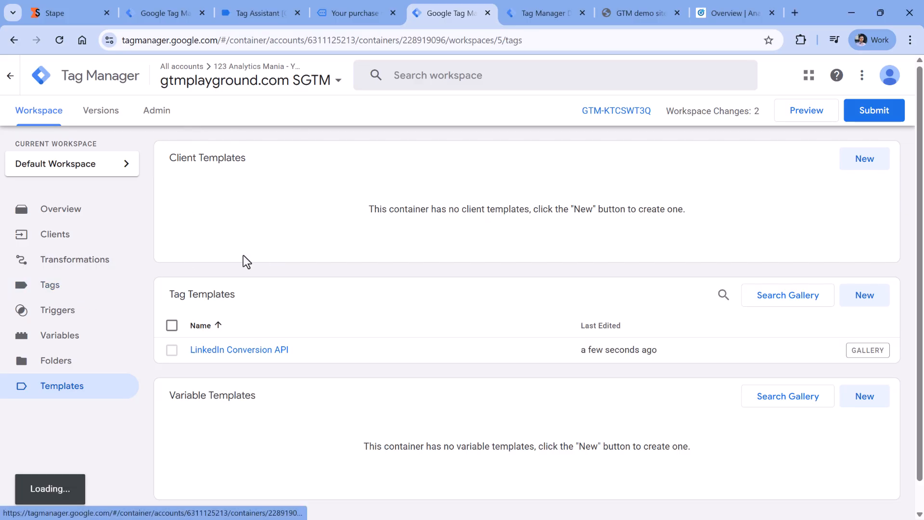
pyautogui.click(875, 160)
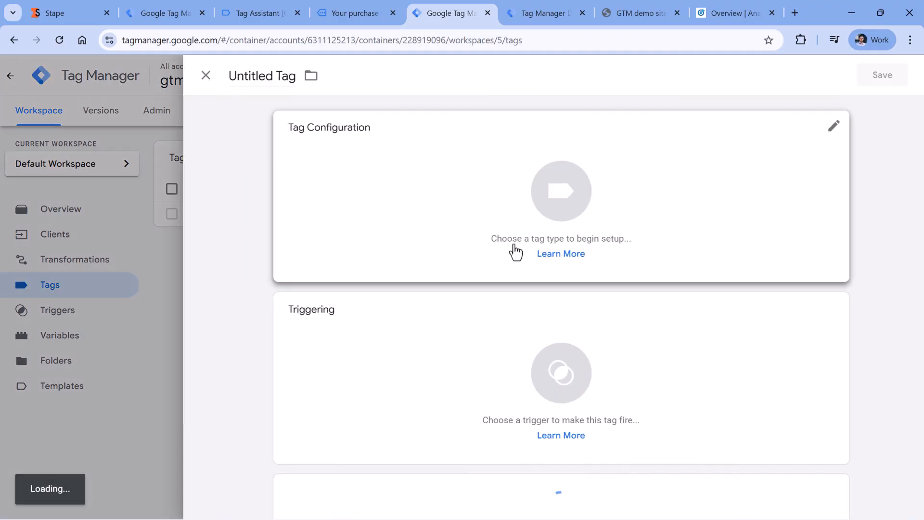
pyautogui.click(514, 250)
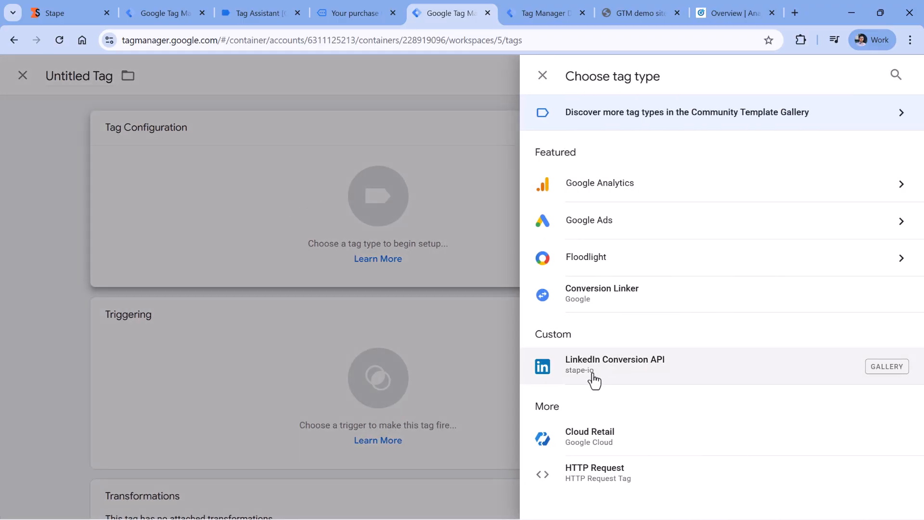
pyautogui.click(620, 377)
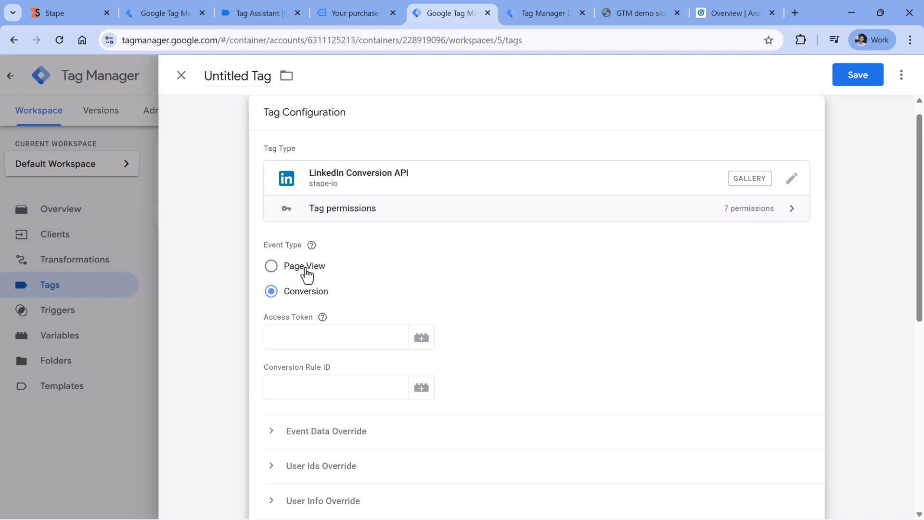
# - Set the LinkedIn tag's Event Type to Page View and review its Consent Settings options
pyautogui.click(271, 273)
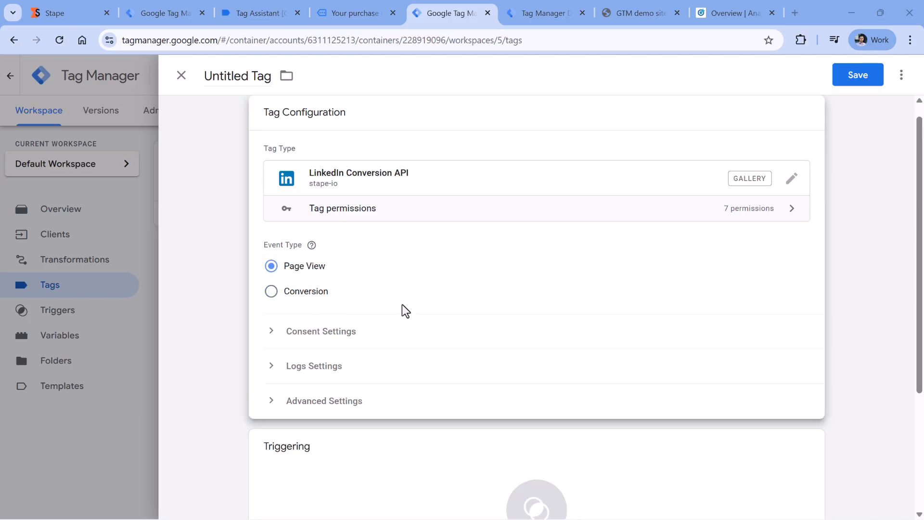
pyautogui.click(273, 333)
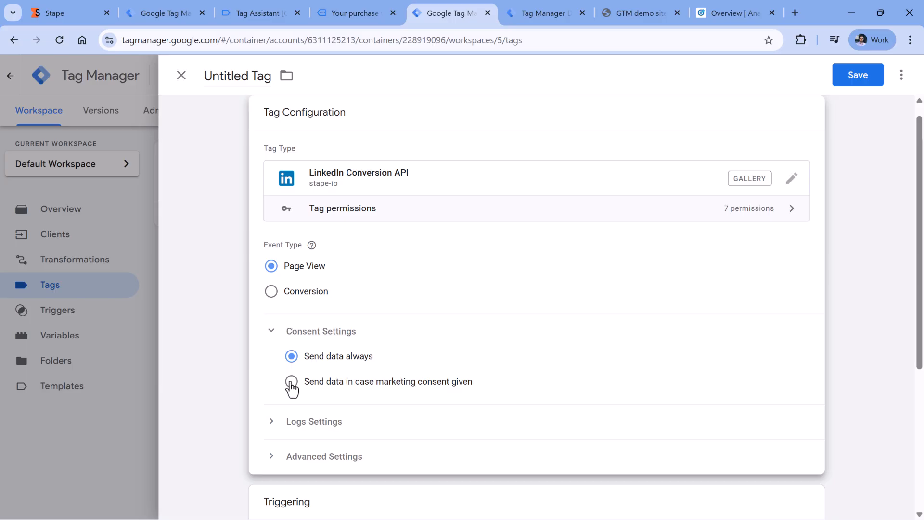
pyautogui.click(272, 335)
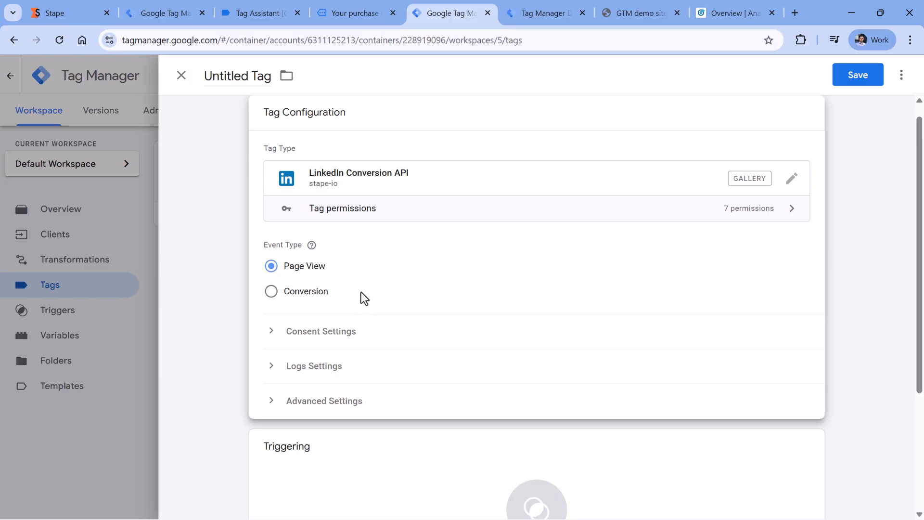
# - Check which client claimed the page_view request in the server container's preview
pyautogui.scroll(-3, 364, 298)
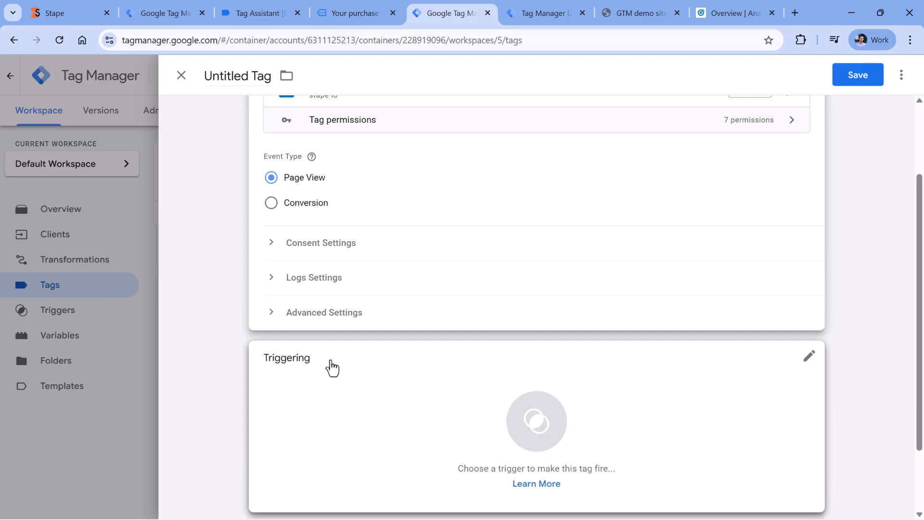
pyautogui.scroll(2, 331, 368)
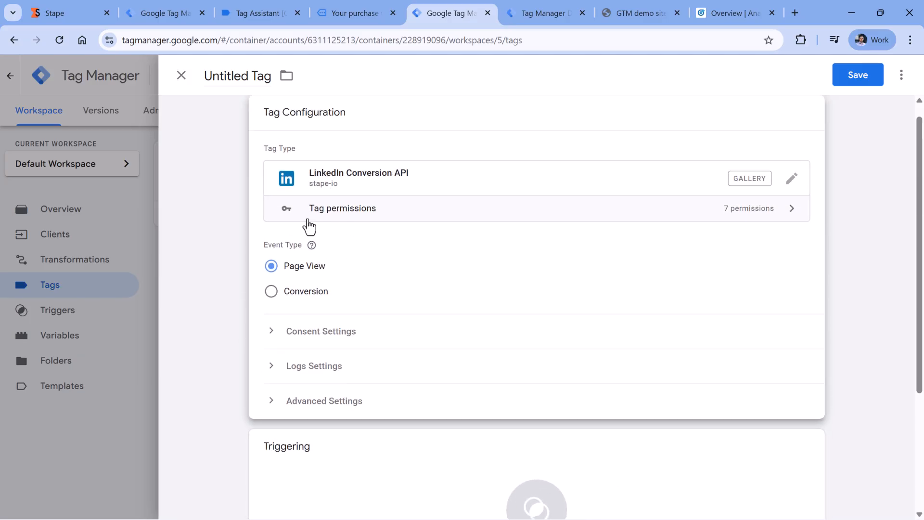
pyautogui.click(548, 13)
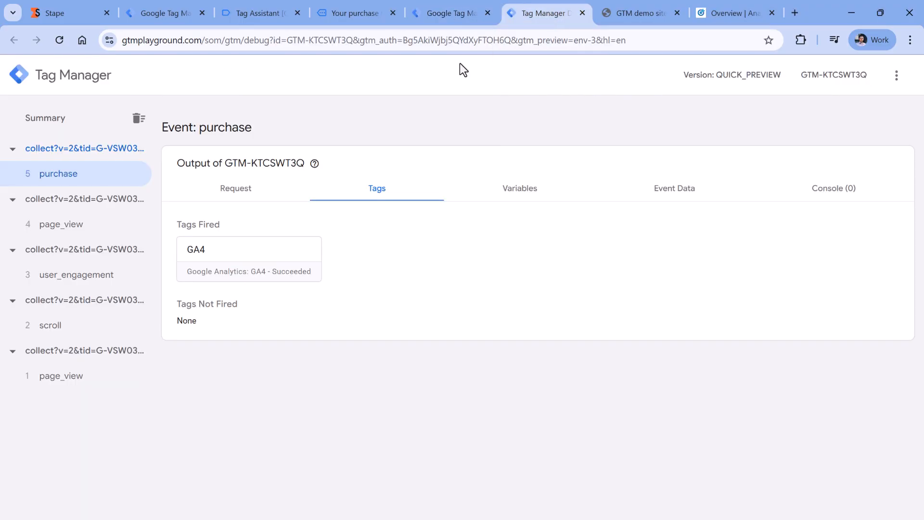
pyautogui.click(53, 226)
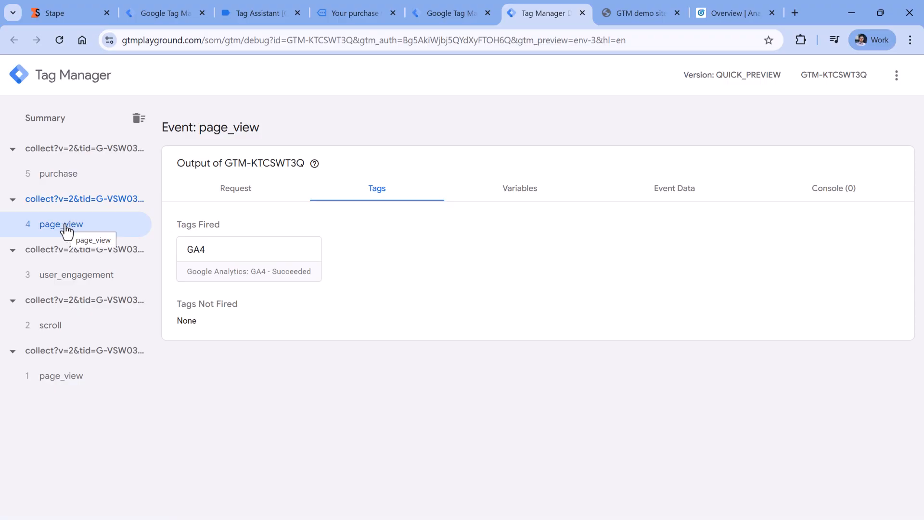
pyautogui.click(230, 195)
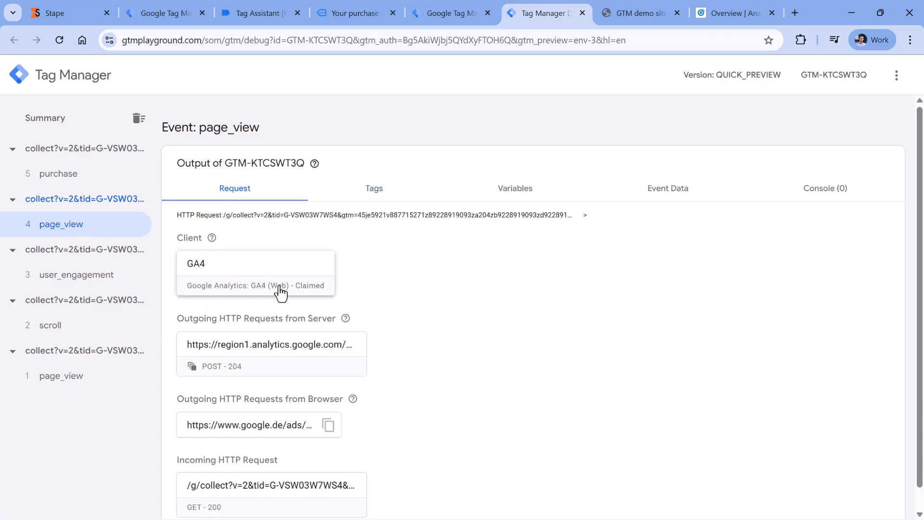
# - Create a new Custom trigger for the LinkedIn page view tag that fires on Some Events
pyautogui.click(452, 13)
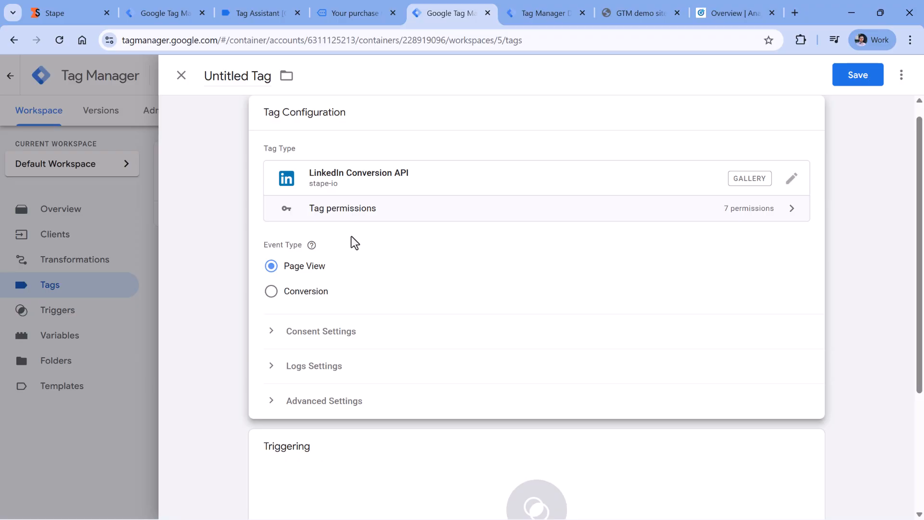
pyautogui.scroll(-3, 355, 243)
pyautogui.click(337, 313)
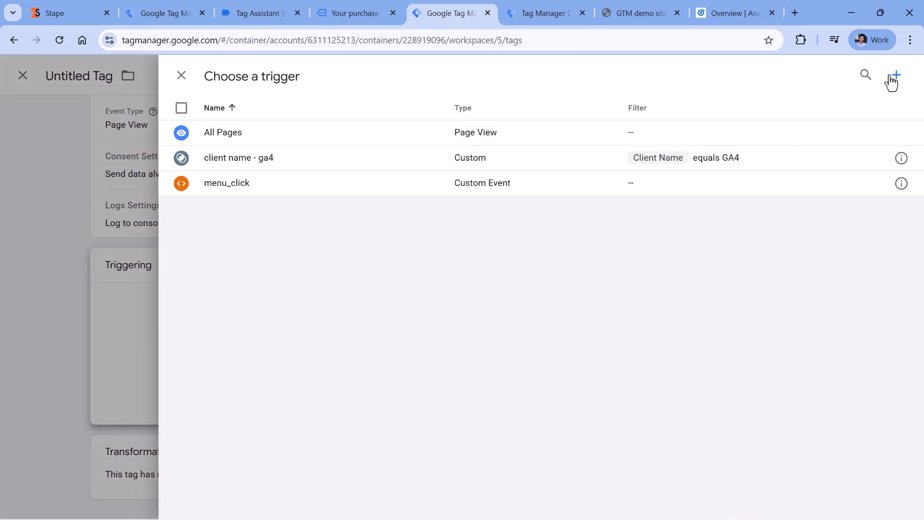
pyautogui.click(896, 84)
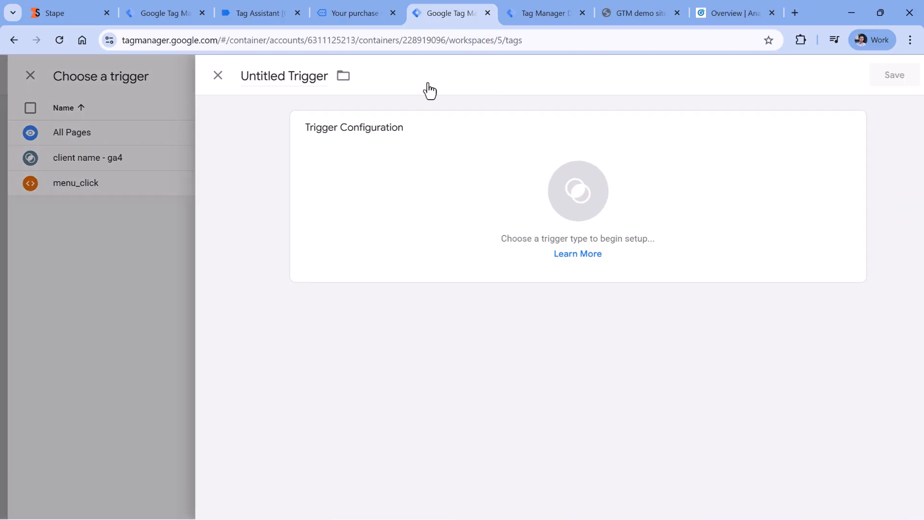
pyautogui.click(282, 211)
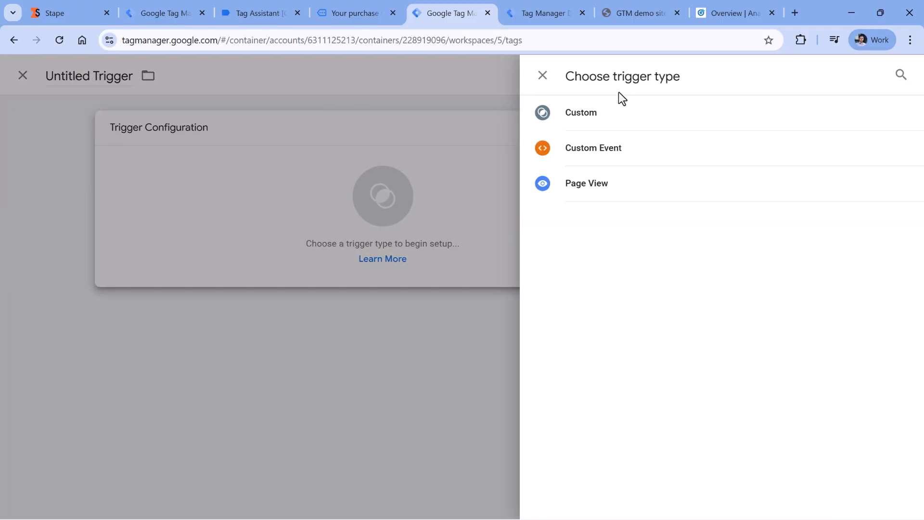
pyautogui.click(583, 121)
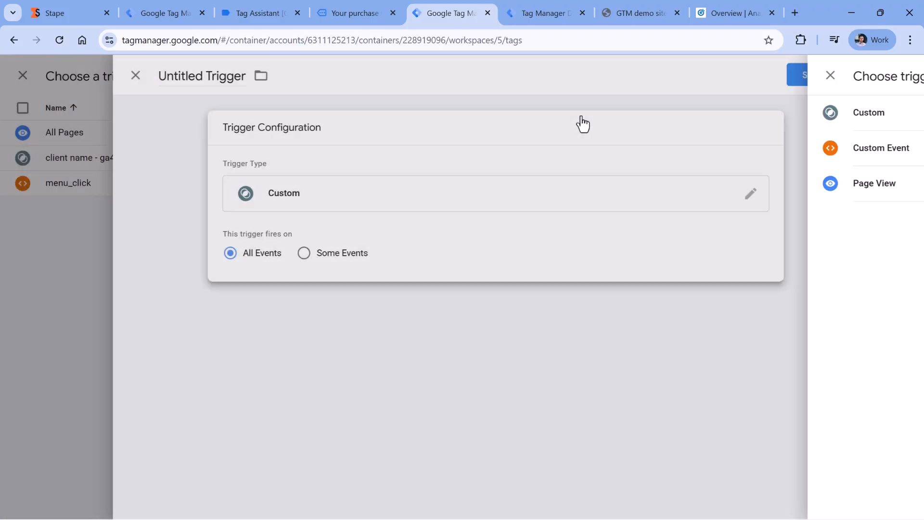
pyautogui.click(349, 254)
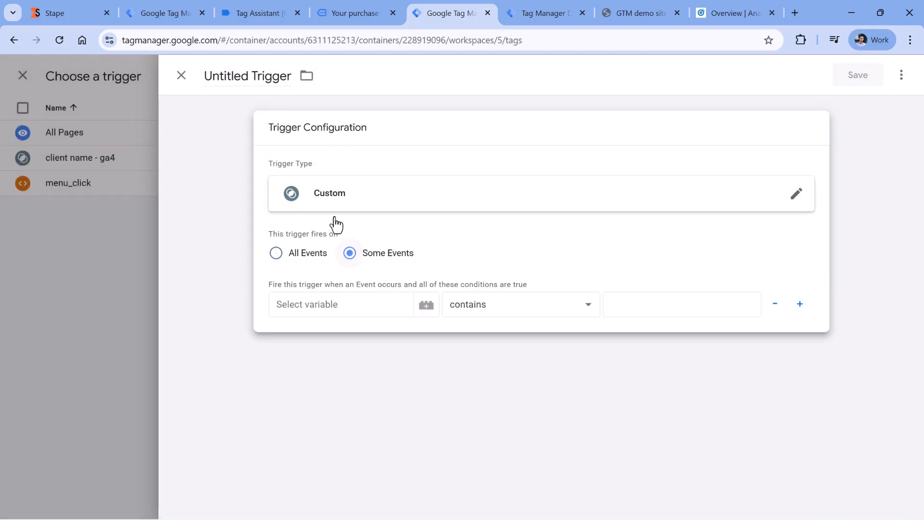
# - Set the trigger's first condition to Client Name equals GA4
pyautogui.click(331, 305)
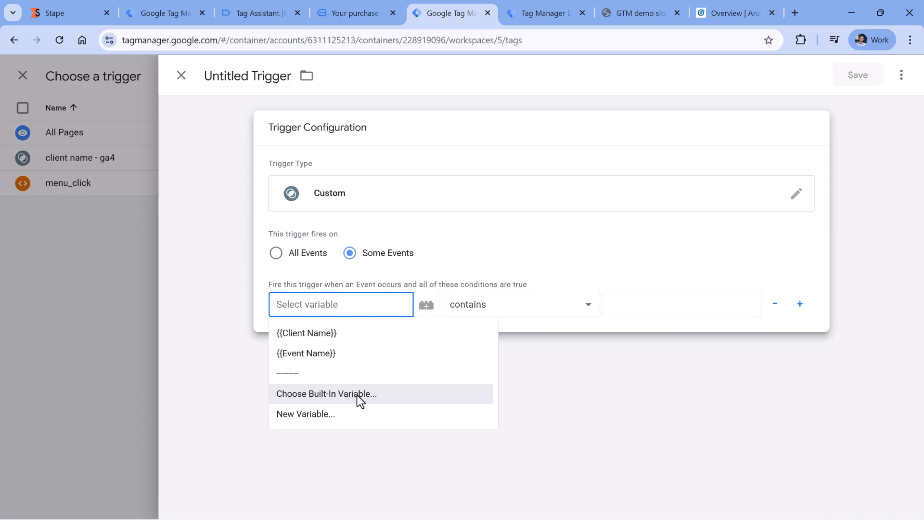
pyautogui.click(306, 332)
pyautogui.click(470, 305)
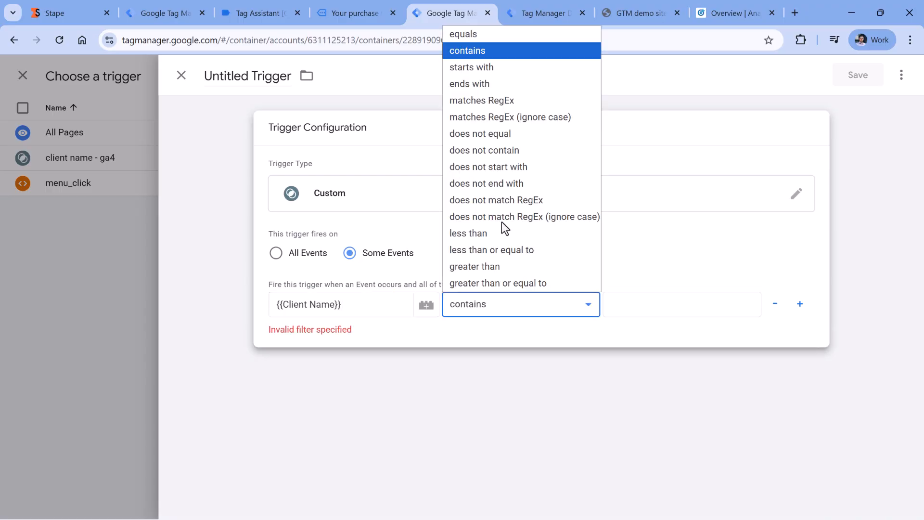
pyautogui.click(487, 39)
pyautogui.click(625, 305)
pyautogui.write('GA4')
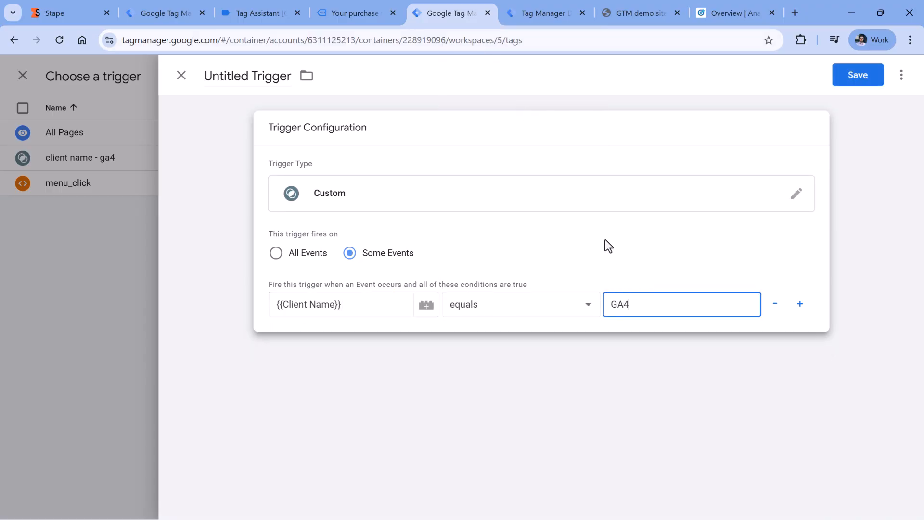
# - Add a second trigger condition requiring Event Name equals page_view
pyautogui.click(799, 305)
pyautogui.click(324, 335)
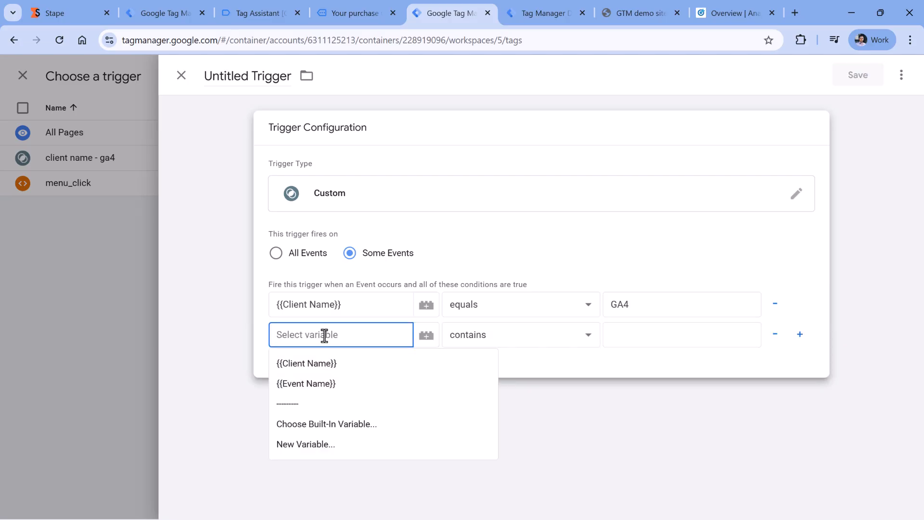
pyautogui.click(307, 383)
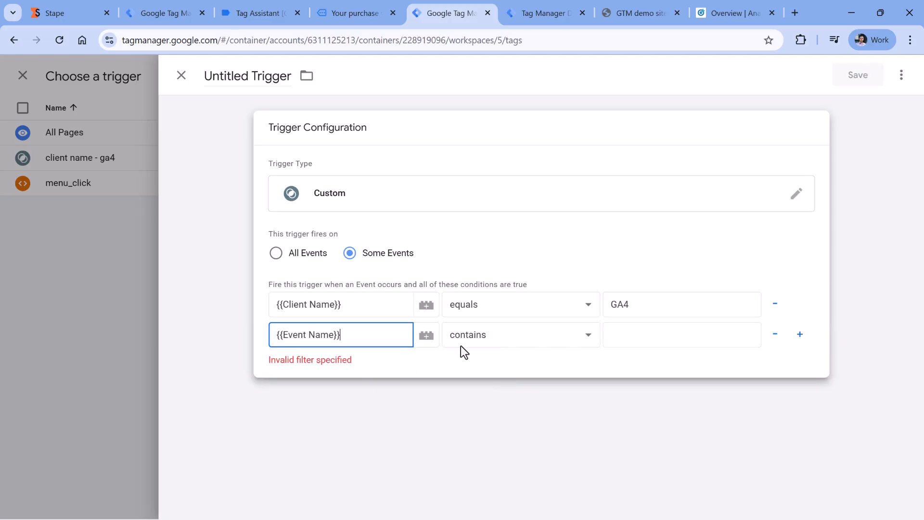
pyautogui.click(469, 335)
pyautogui.click(469, 68)
pyautogui.click(636, 334)
pyautogui.write('page_view')
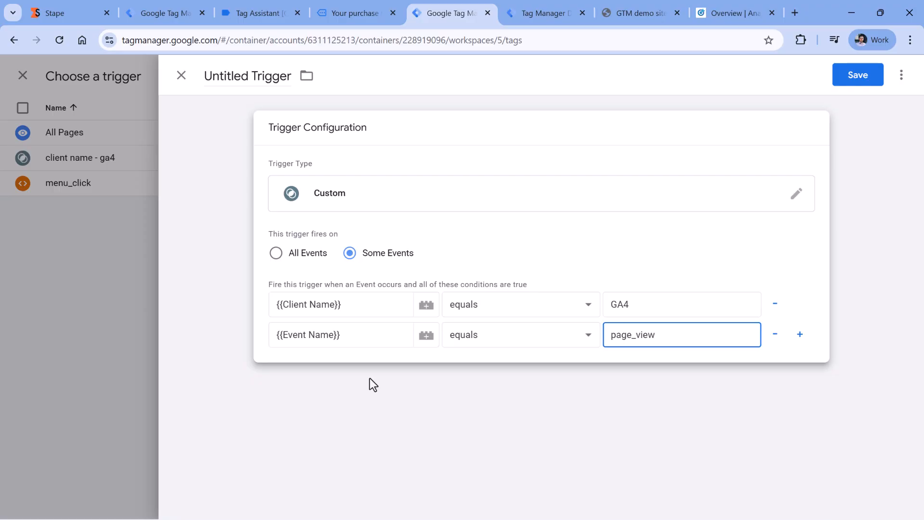
# - Name the trigger "page_view - GA4" and save it to the tag
pyautogui.click(244, 76)
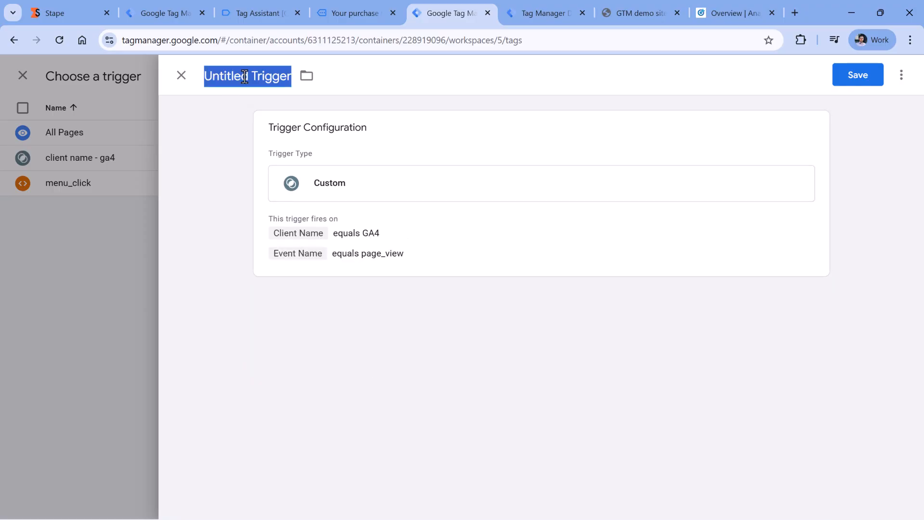
pyautogui.write('pa')
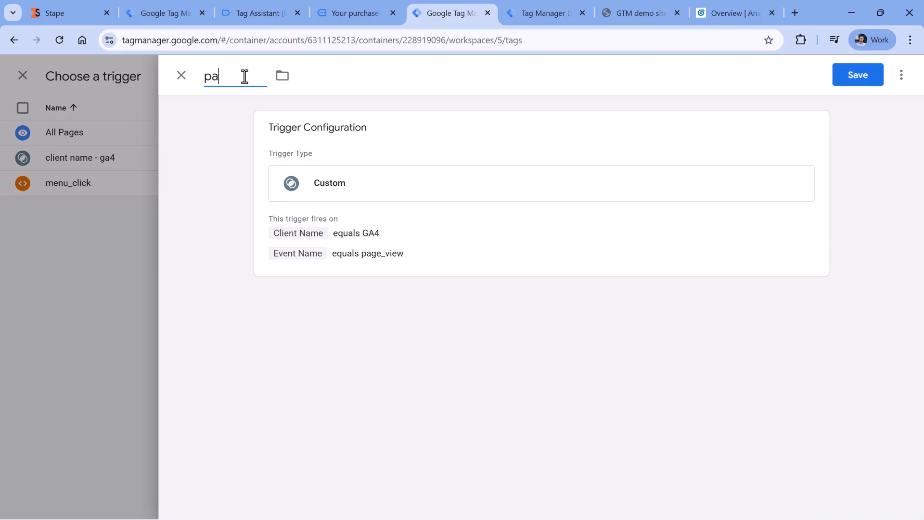
pyautogui.write('ge_view - GA4')
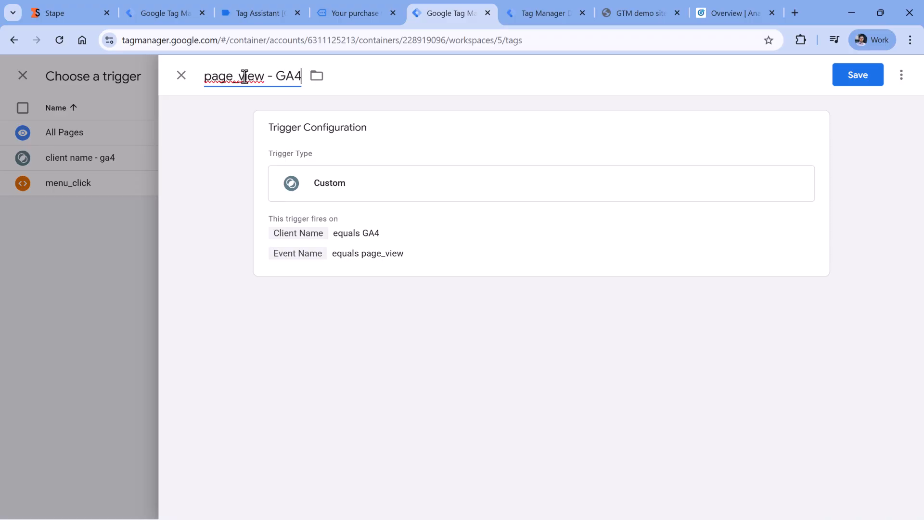
pyautogui.click(862, 85)
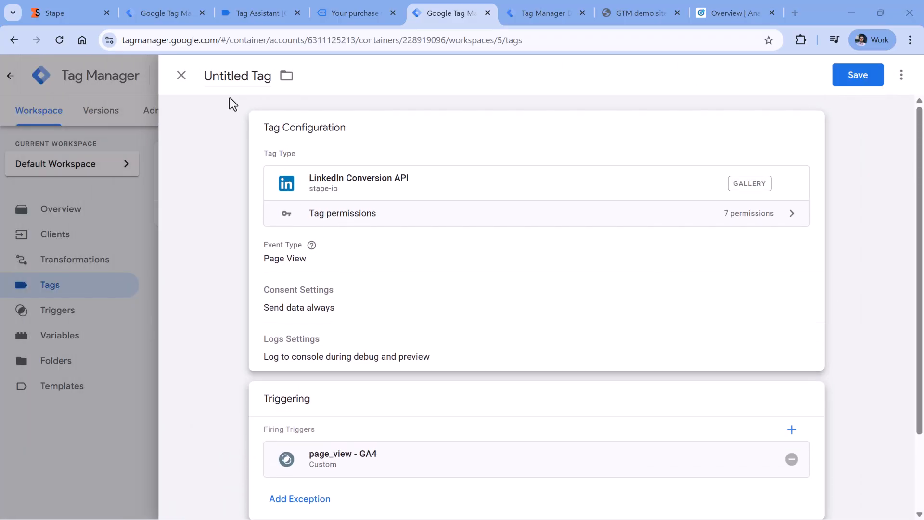
# - Name the tag "Linkedin CAPI - page view" and save it
pyautogui.doubleClick(236, 76)
pyautogui.hotkey('ctrl', 'a')
pyautogui.write('Linkedin CAPI - page view')
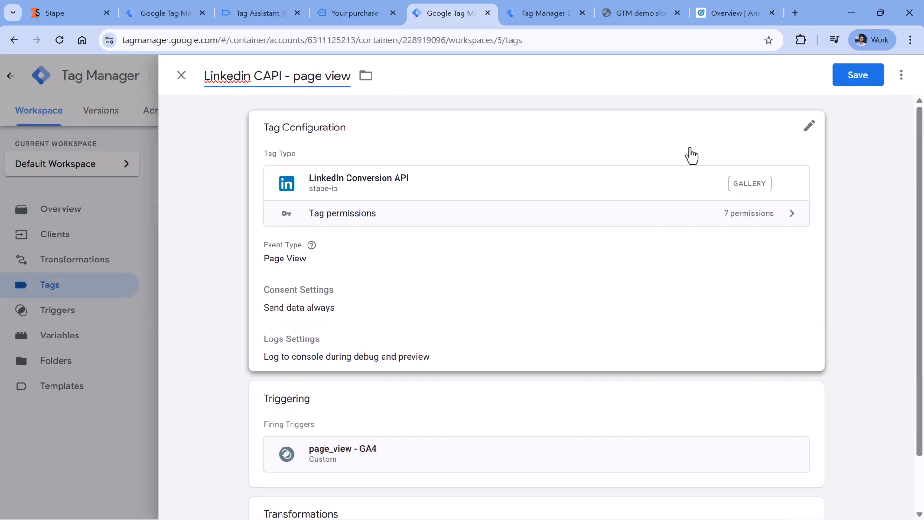
pyautogui.click(870, 83)
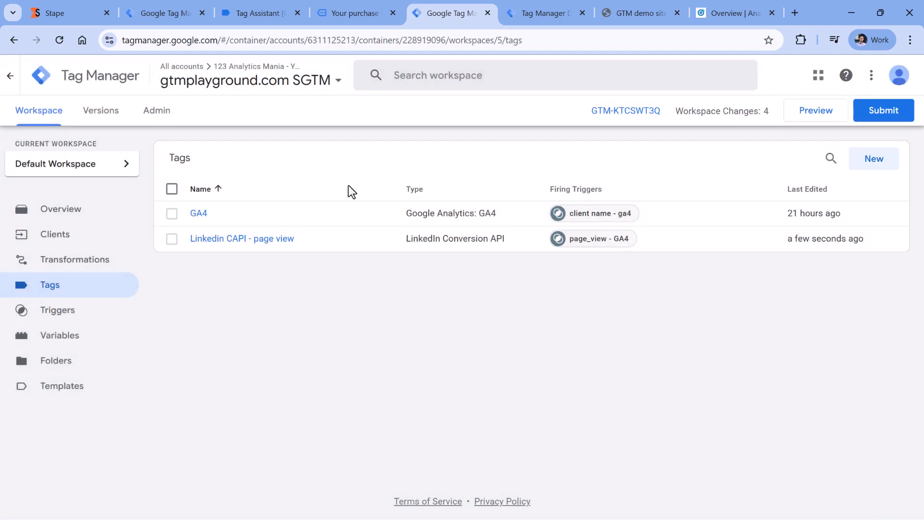
# - Inspect the purchase event's request details in the server container's preview
pyautogui.click(350, 16)
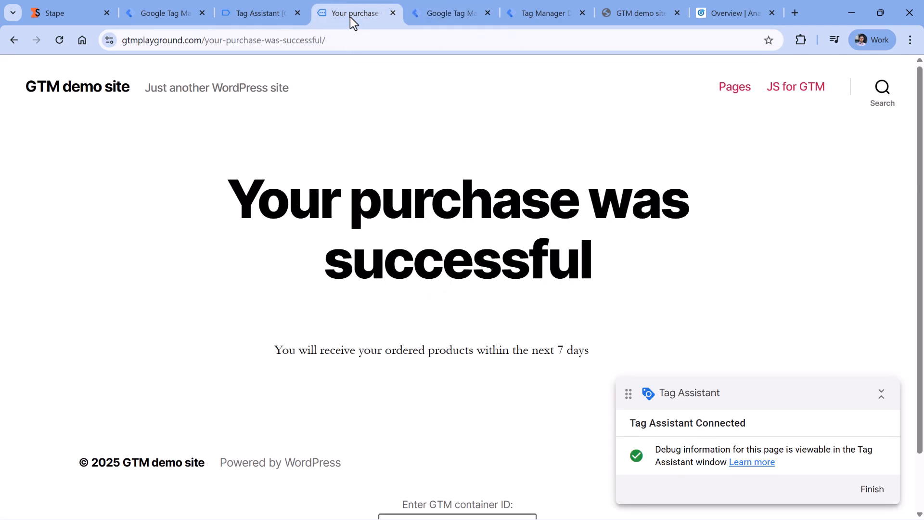
pyautogui.click(255, 12)
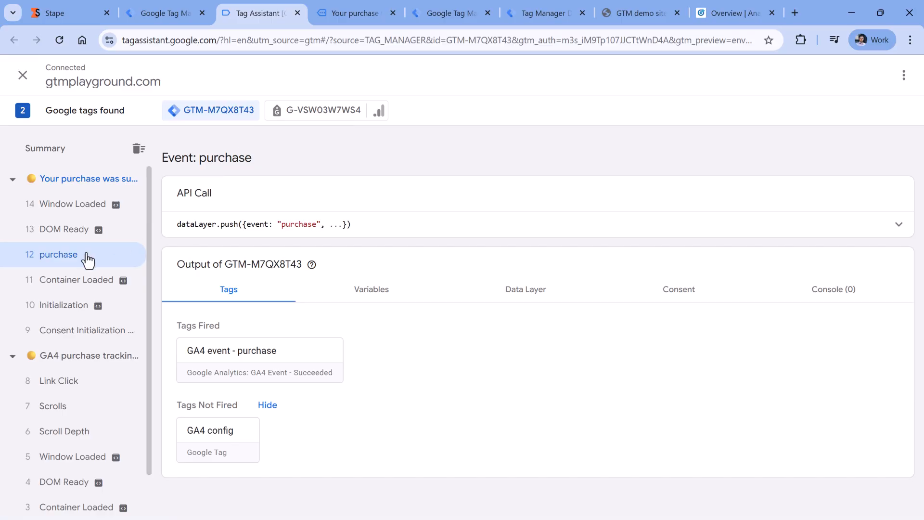
pyautogui.click(539, 10)
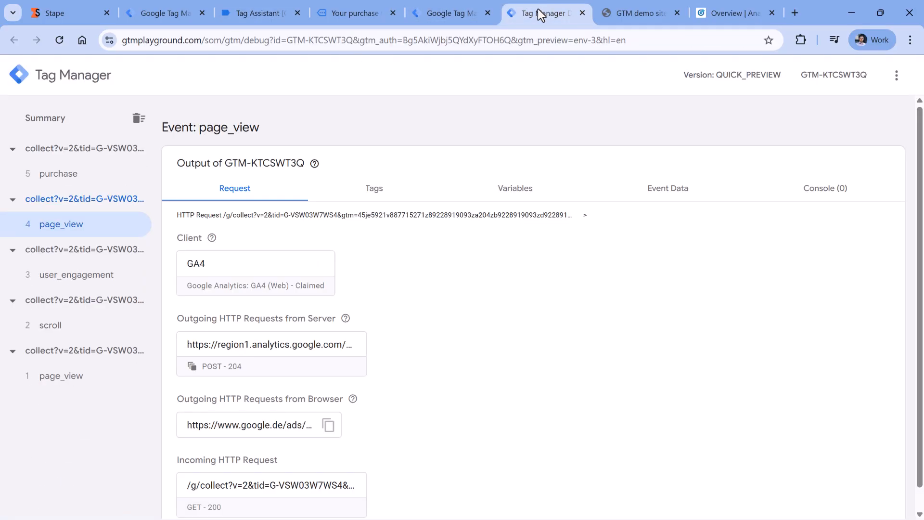
pyautogui.click(78, 183)
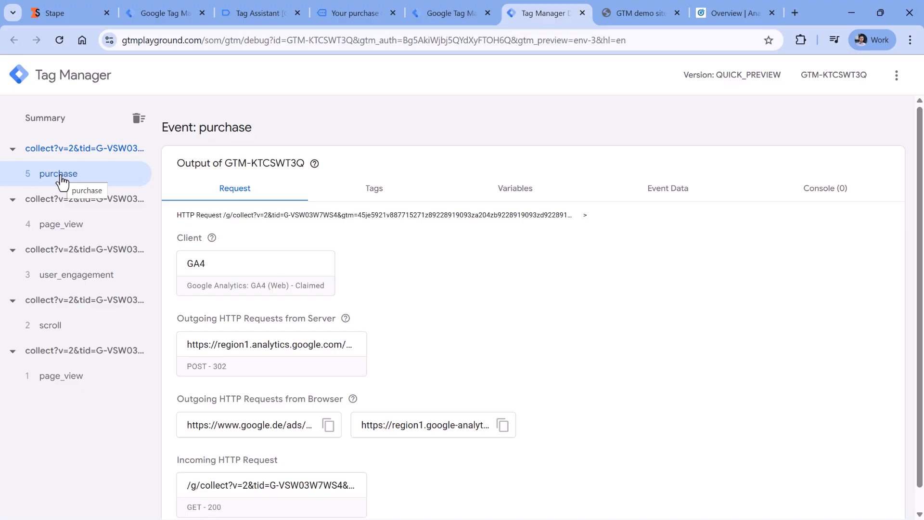
# - Create another server tag of type LinkedIn Conversion API by stape-io and review its Access Token and Conversion Rule ID fields for the Conversion event
pyautogui.click(444, 15)
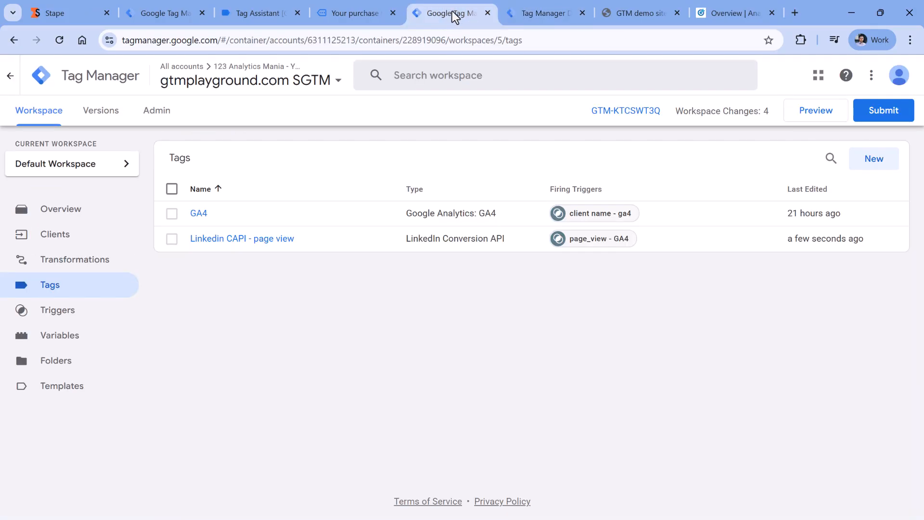
pyautogui.click(874, 160)
pyautogui.click(369, 200)
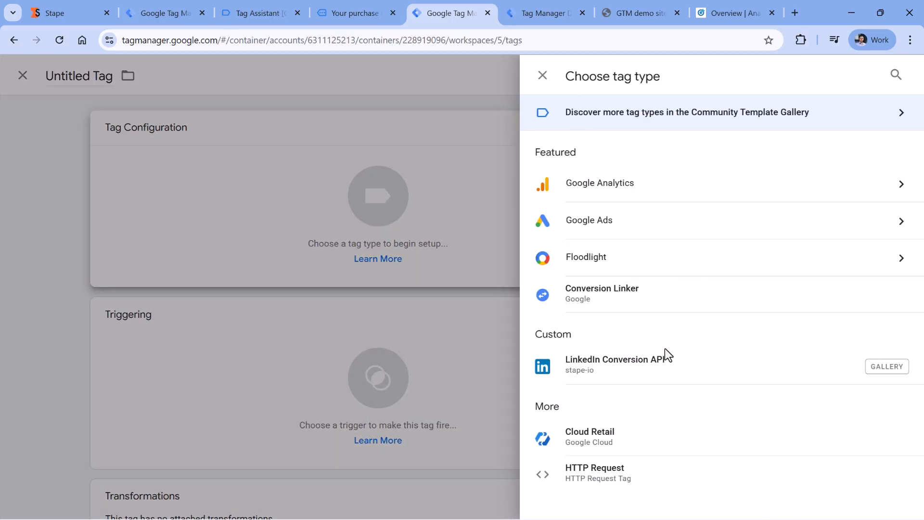
pyautogui.click(628, 375)
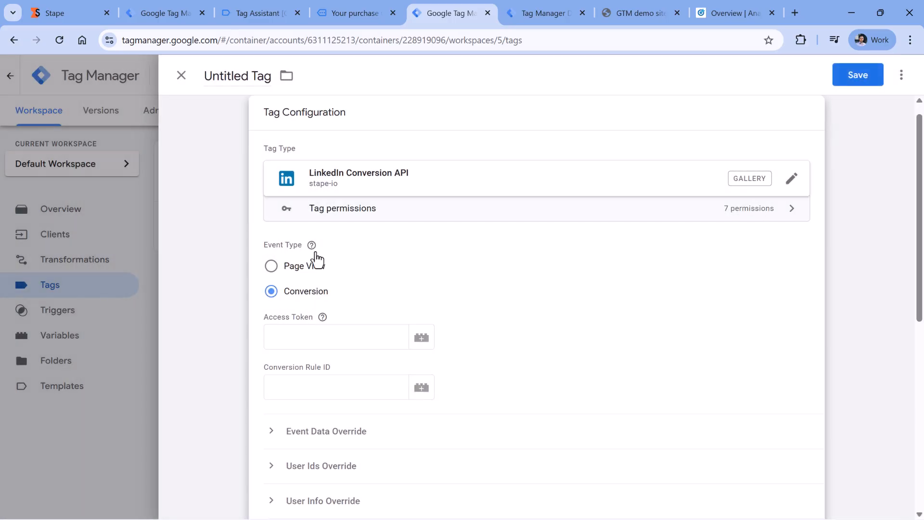
pyautogui.scroll(-2, 337, 260)
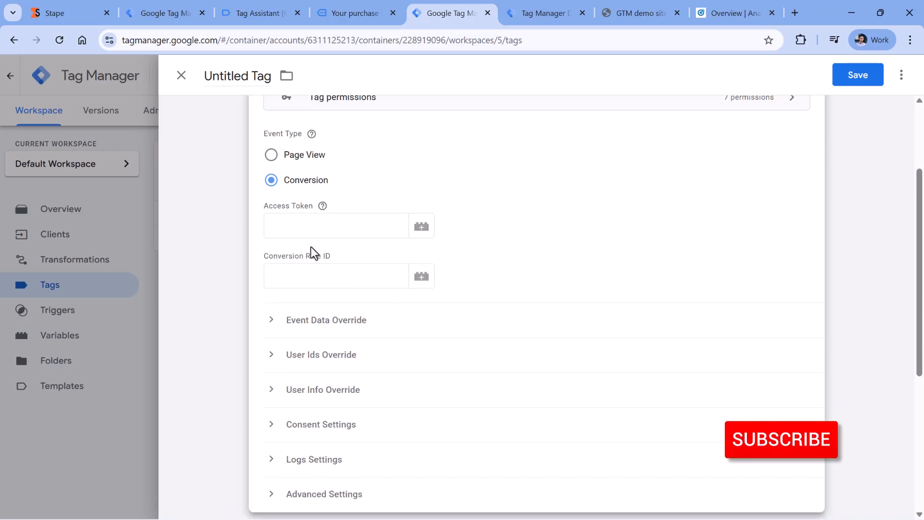
pyautogui.click(335, 220)
pyautogui.click(337, 274)
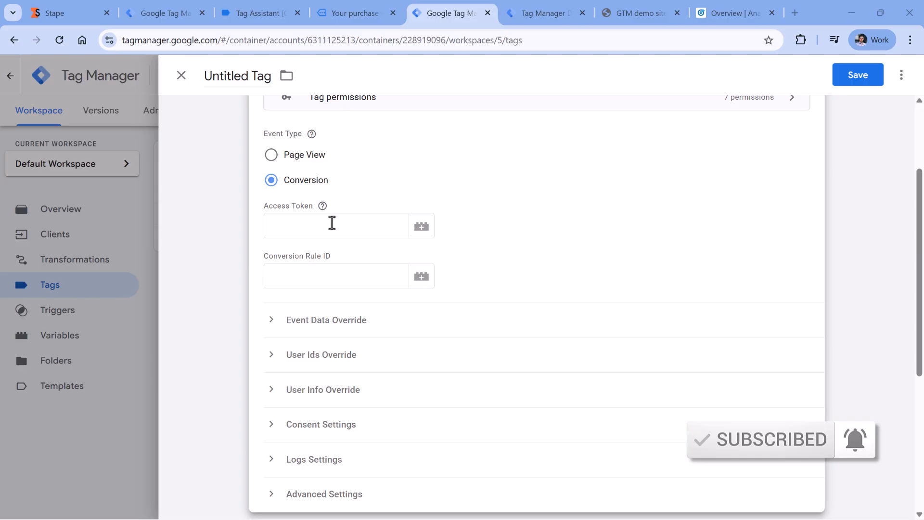
# - Switch to LinkedIn Campaign Manager and open source management from the Measurement insights page
pyautogui.click(723, 15)
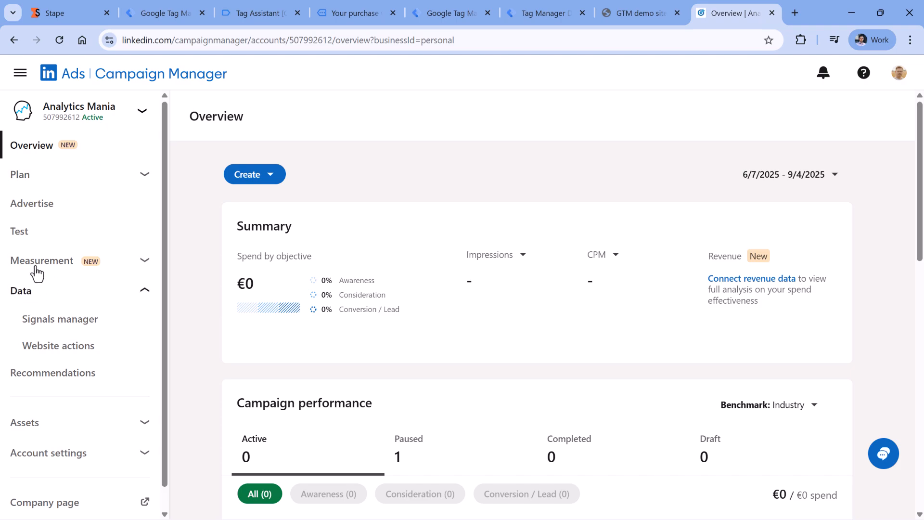
pyautogui.click(144, 261)
pyautogui.click(41, 289)
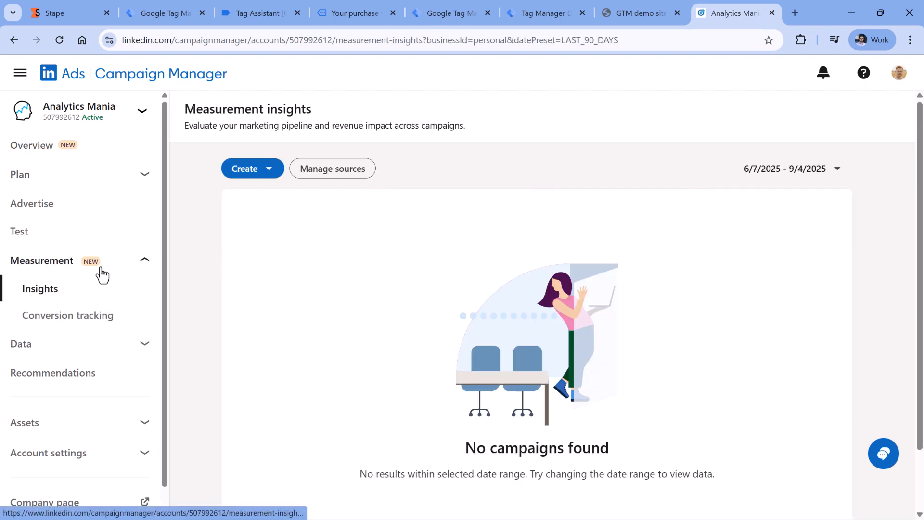
pyautogui.click(338, 180)
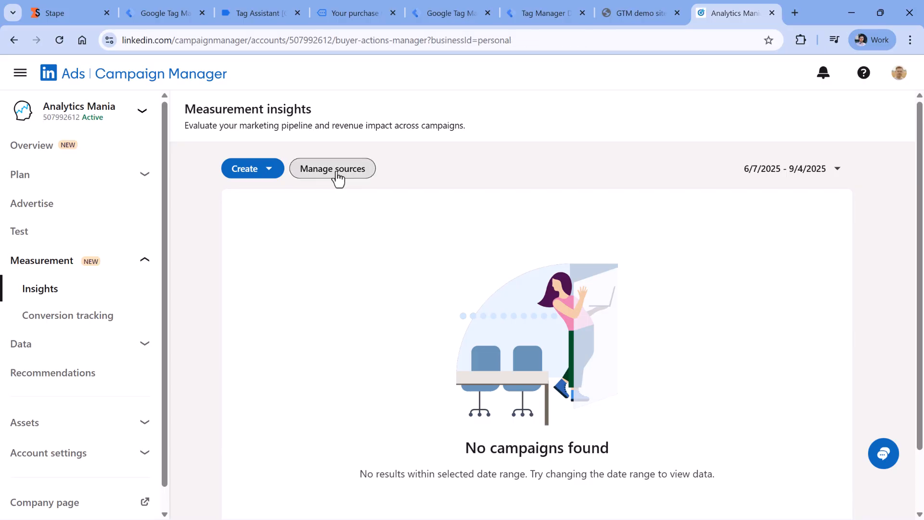
# - Open the Google Tag Manager data source, generate a token for it and copy that token
pyautogui.scroll(-3, 557, 322)
pyautogui.click(536, 332)
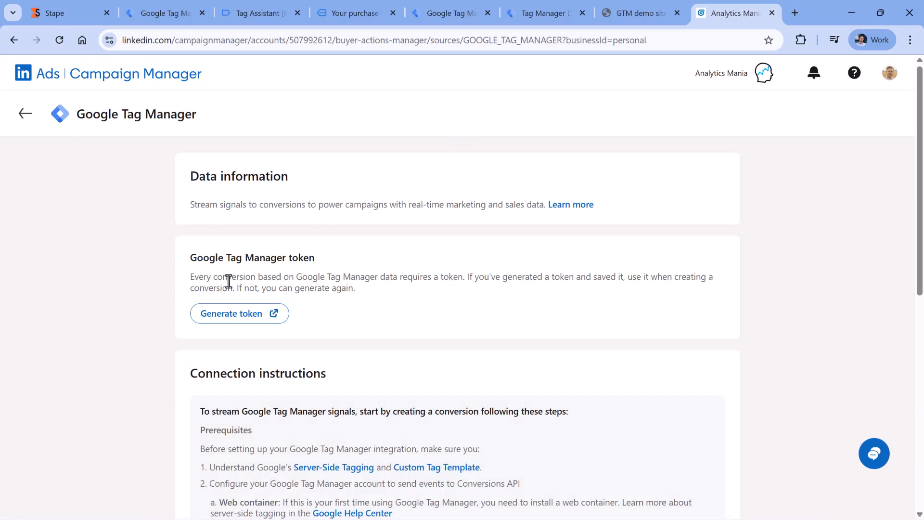
pyautogui.click(238, 320)
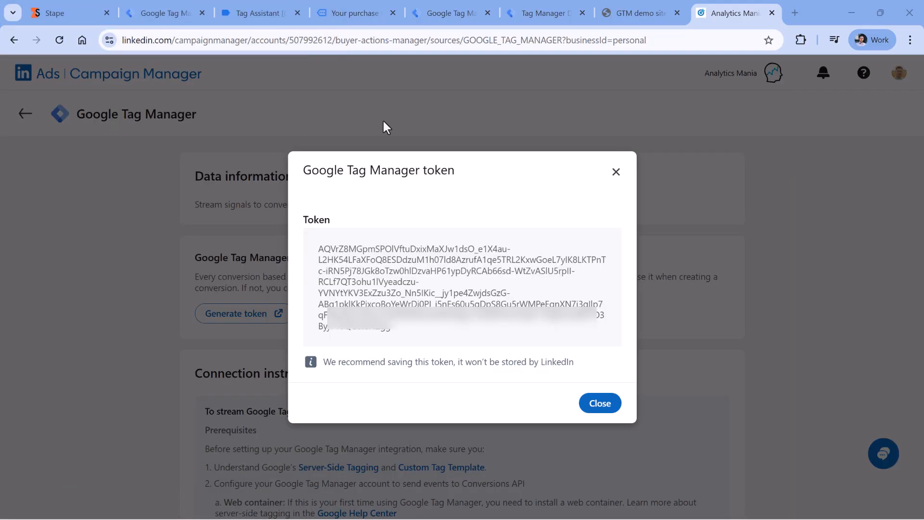
pyautogui.click(448, 295)
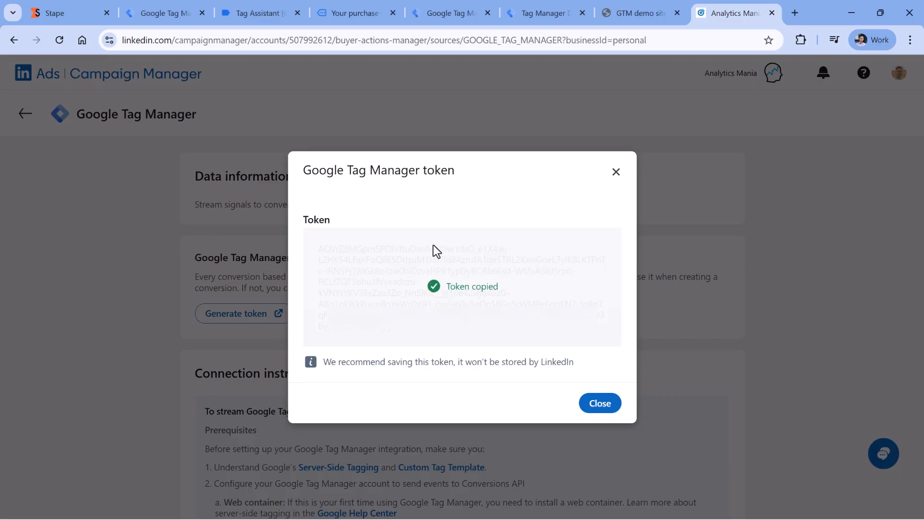
# - Switch to the server container's untitled tag and create a Constant variable for its Access Token, pasting the LinkedIn access token as the value
pyautogui.click(445, 13)
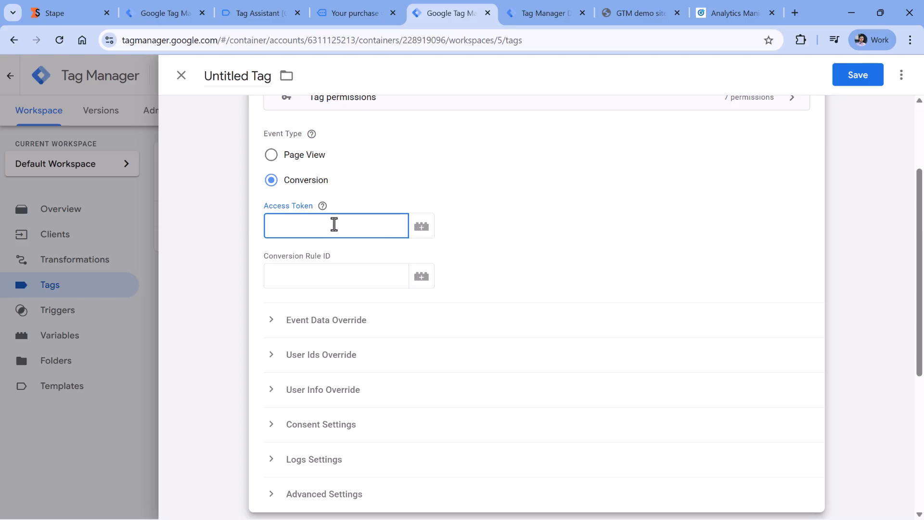
pyautogui.click(422, 229)
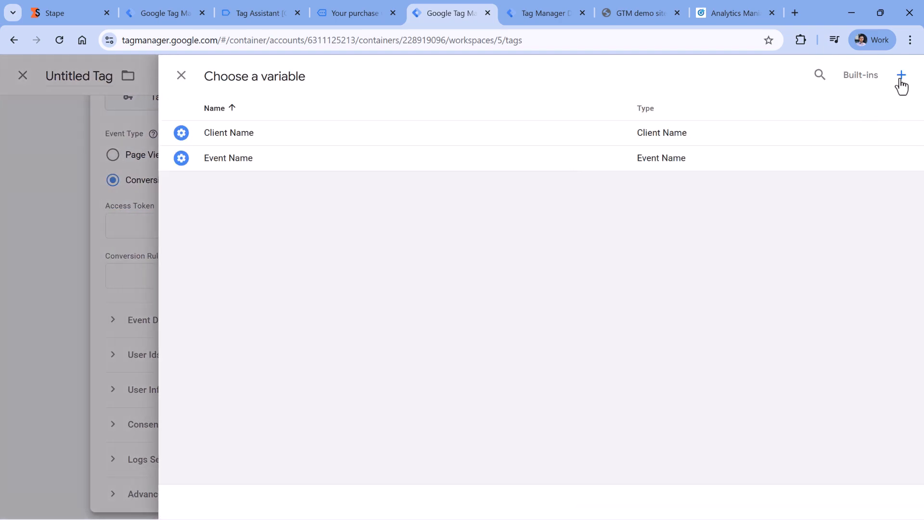
pyautogui.click(899, 76)
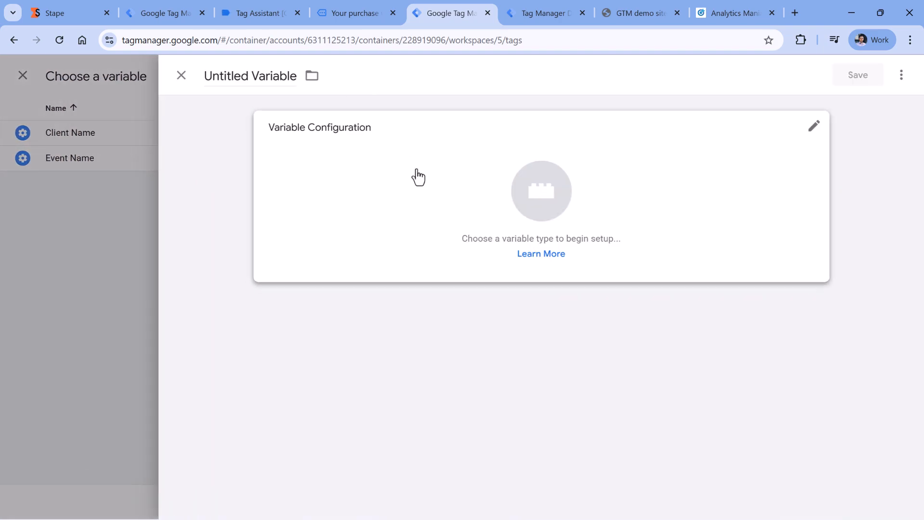
pyautogui.click(433, 179)
pyautogui.scroll(-3, 633, 240)
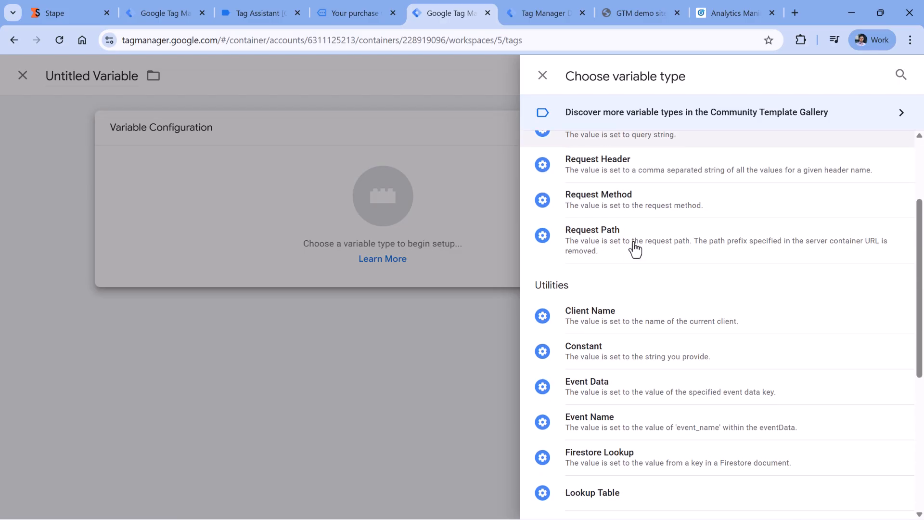
pyautogui.click(600, 357)
pyautogui.click(319, 254)
pyautogui.hotkey('ctrl', 'v')
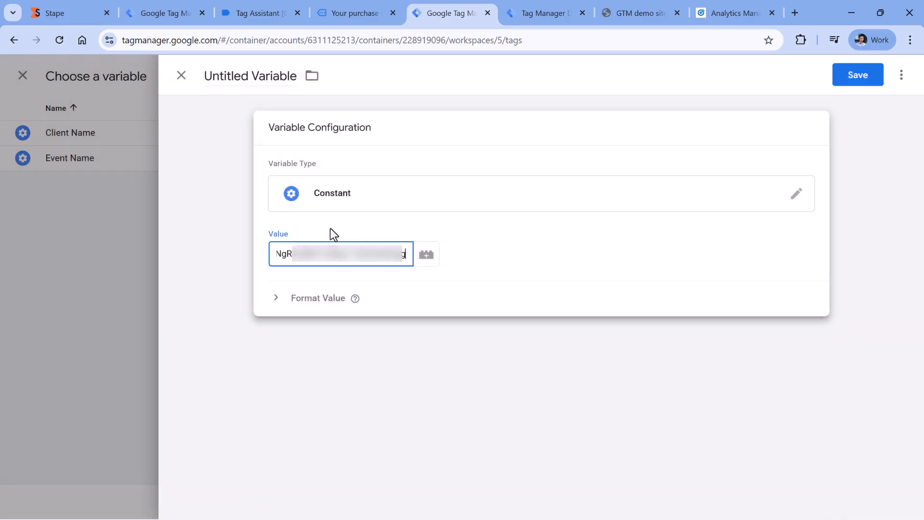
pyautogui.click(331, 228)
# - Name the variable "constant - linkedin token" and save it
pyautogui.click(248, 76)
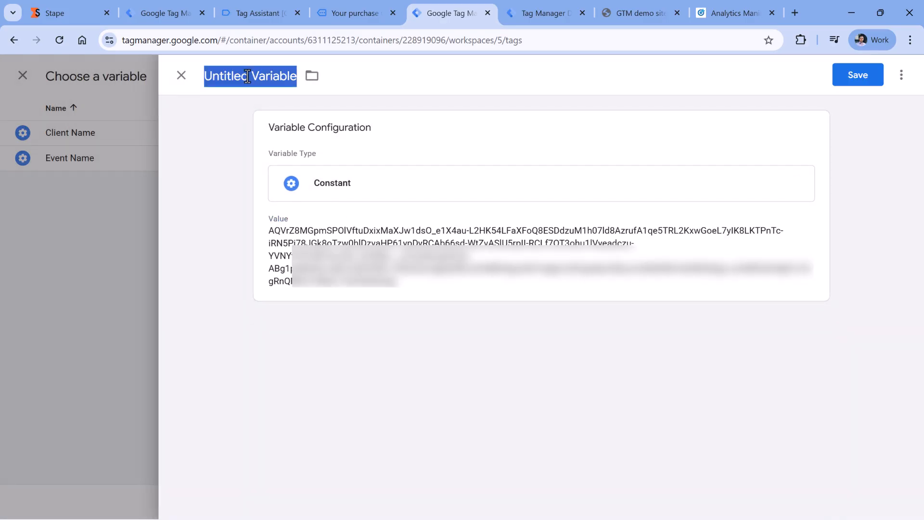
pyautogui.write('constant - linkedin token')
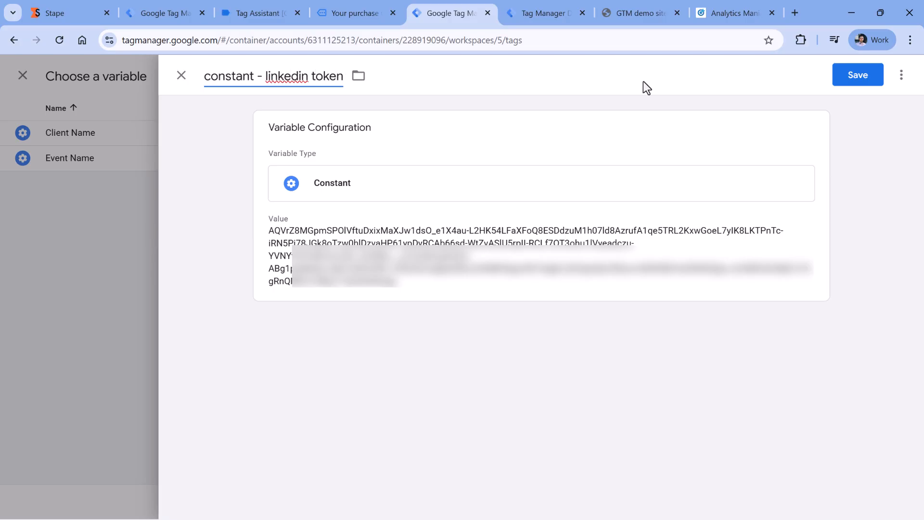
pyautogui.click(858, 75)
# - Switch back to LinkedIn Campaign Manager, close the token dialog and return to the Signals manager
pyautogui.hotkey('ctrl', '9')
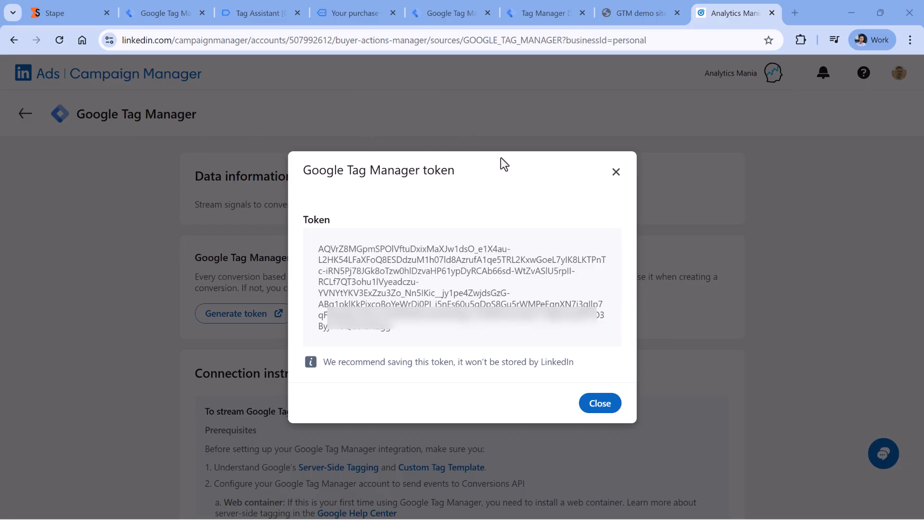
pyautogui.click(599, 407)
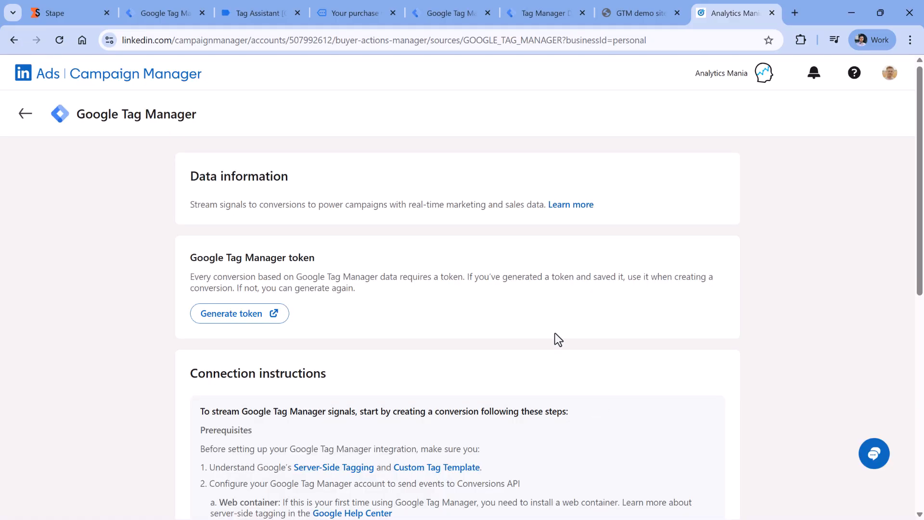
pyautogui.scroll(-5, 291, 196)
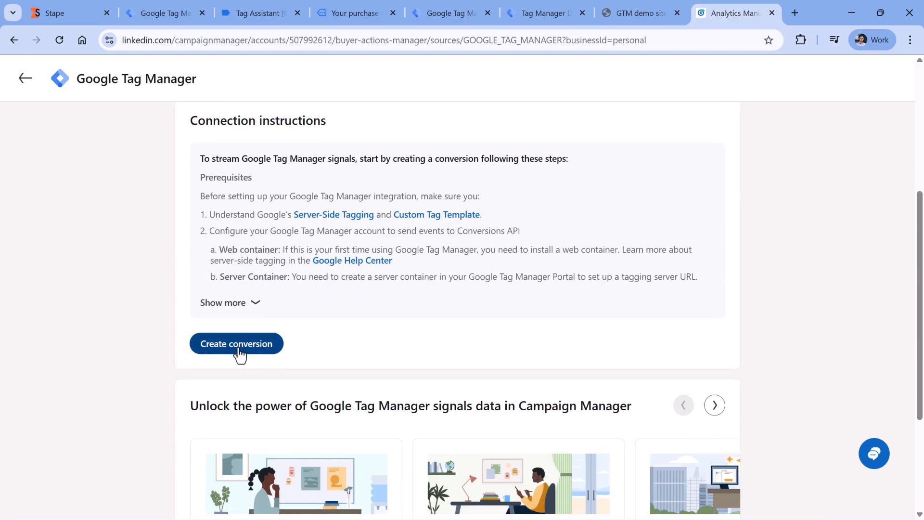
pyautogui.scroll(-4, 82, 165)
pyautogui.click(25, 80)
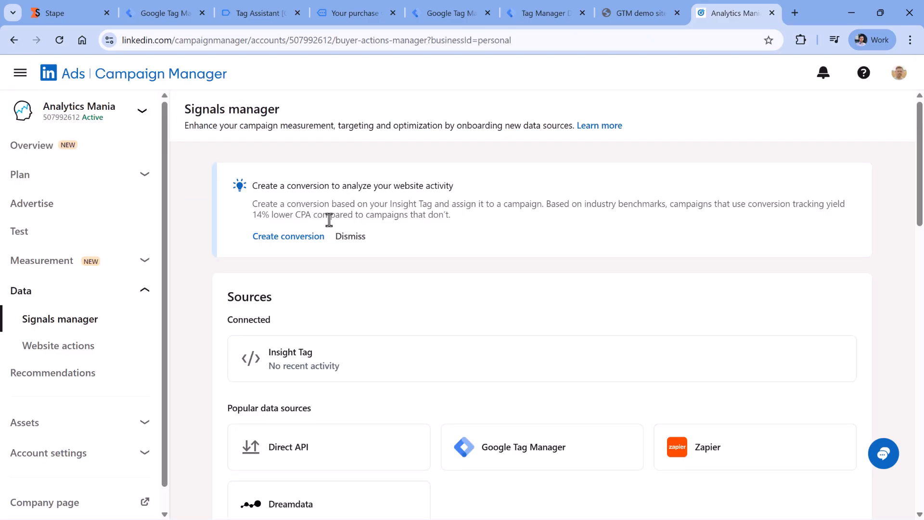
# - Start a new Conversions API conversion from the Conversion tracking page
pyautogui.click(145, 261)
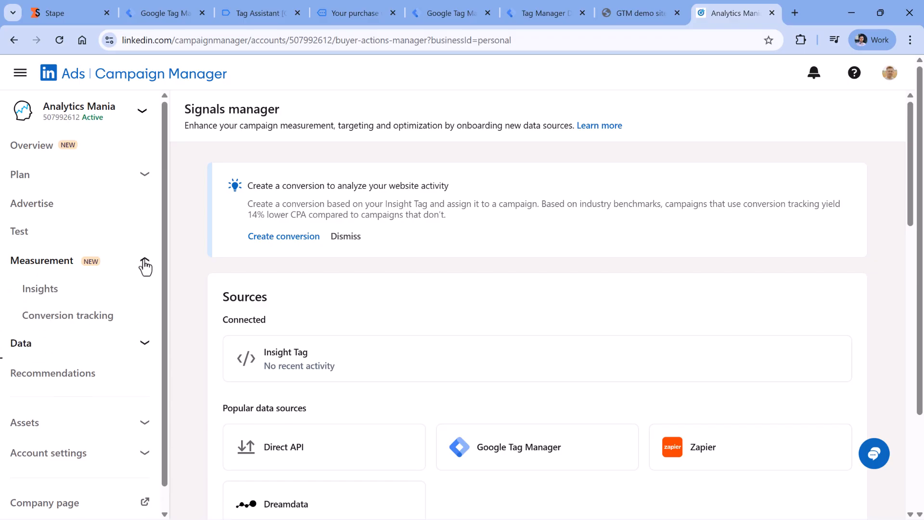
pyautogui.click(80, 318)
pyautogui.scroll(-2, 511, 347)
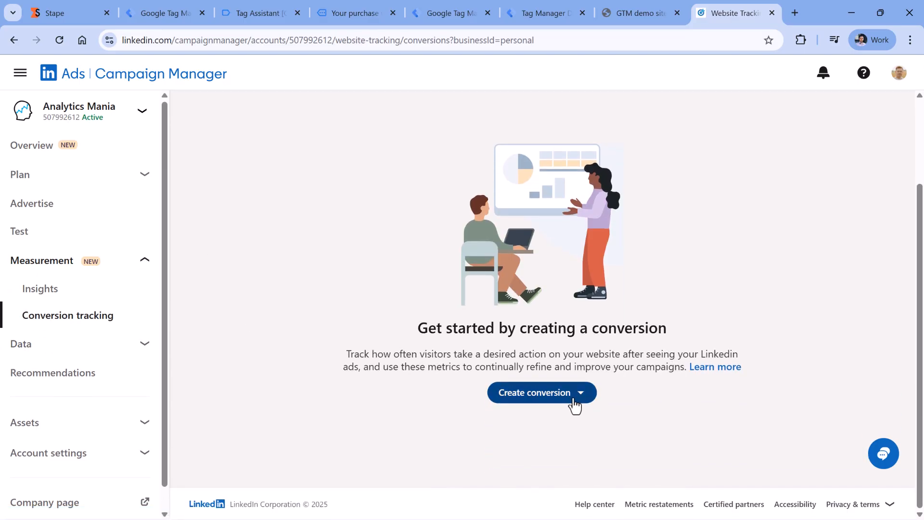
pyautogui.click(574, 401)
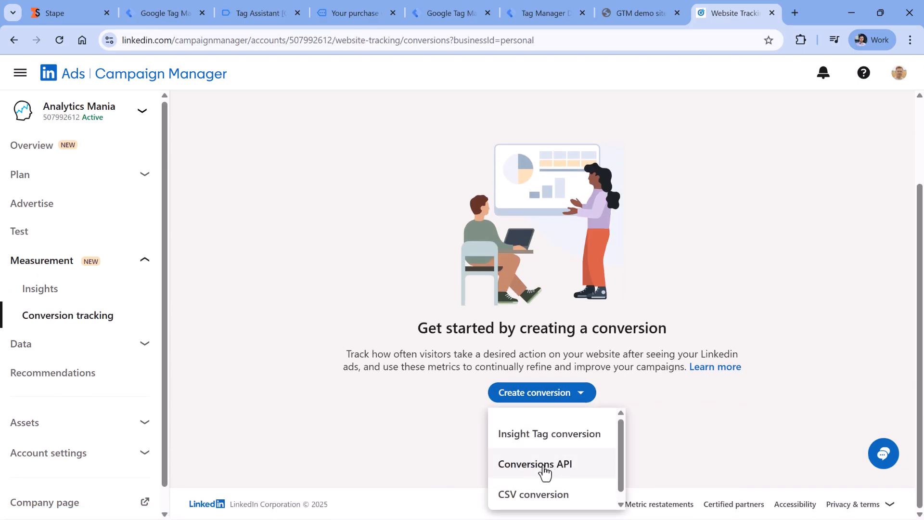
pyautogui.click(549, 465)
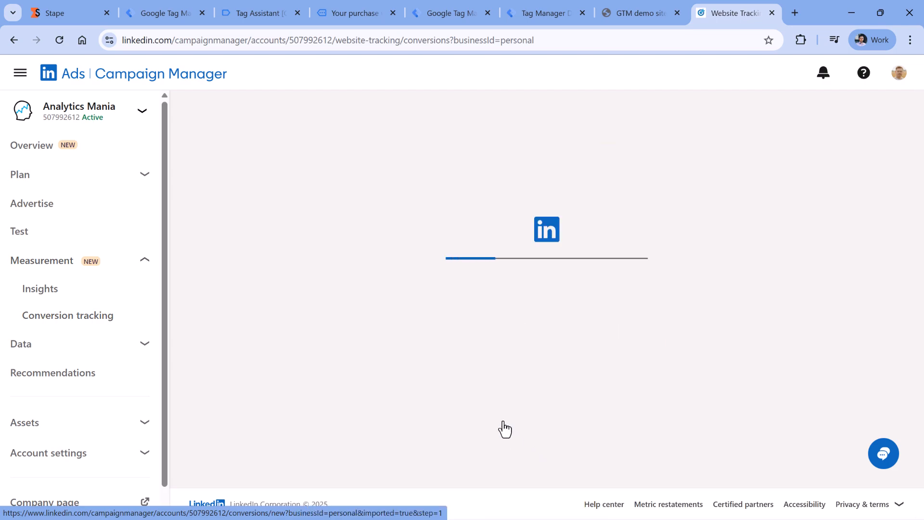
# - Name the conversion "Purchase" and set its category to Purchase
pyautogui.tripleClick(367, 296)
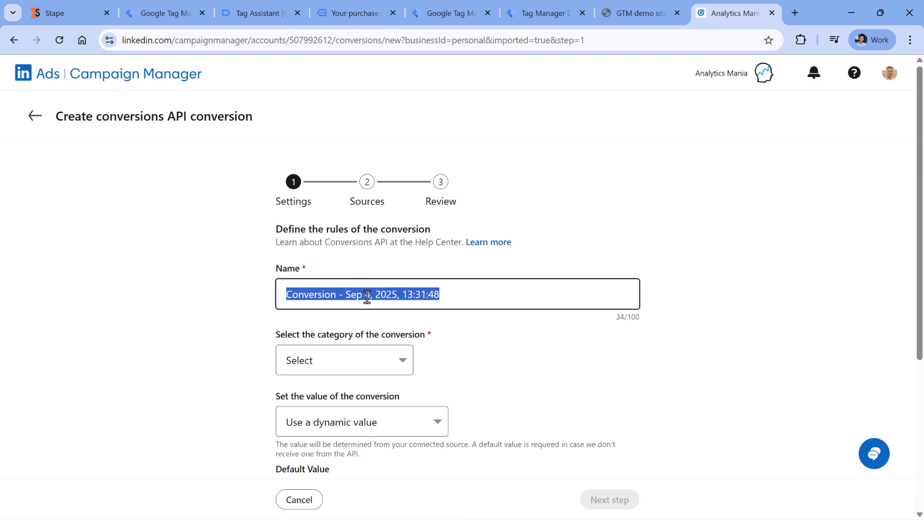
pyautogui.write('Purchase')
pyautogui.click(355, 362)
pyautogui.scroll(-5, 336, 253)
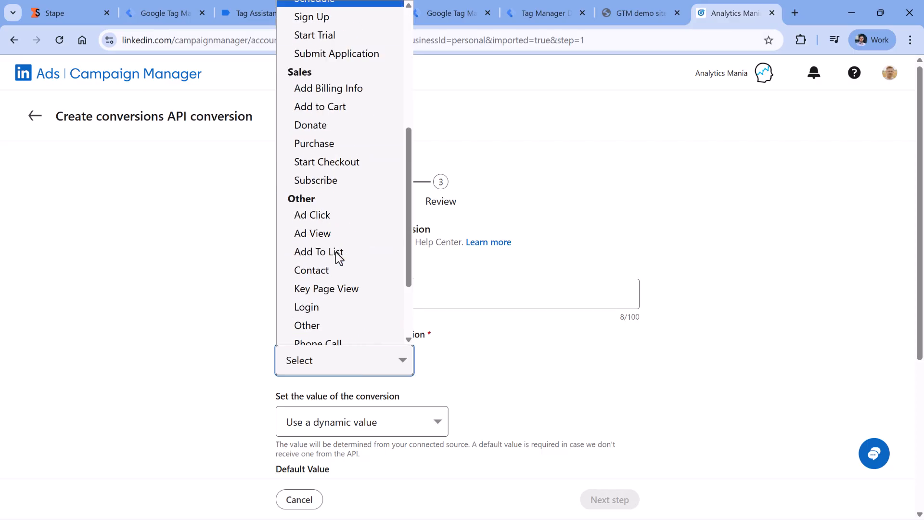
pyautogui.click(313, 138)
# - Set the conversion's default value to 5 and proceed to the data source selection
pyautogui.scroll(-3, 368, 241)
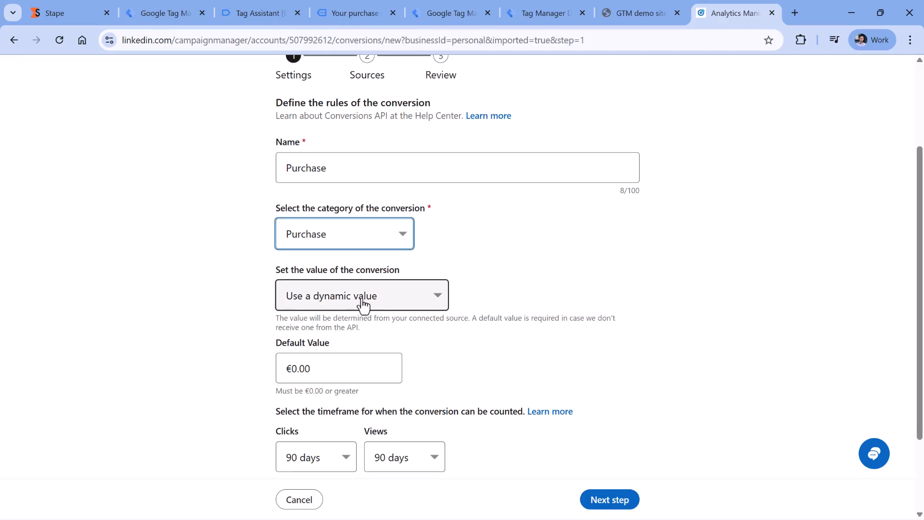
pyautogui.click(314, 370)
pyautogui.press('BackSpace')
pyautogui.press('BackSpace')
pyautogui.press('BackSpace')
pyautogui.press('BackSpace')
pyautogui.press('BackSpace')
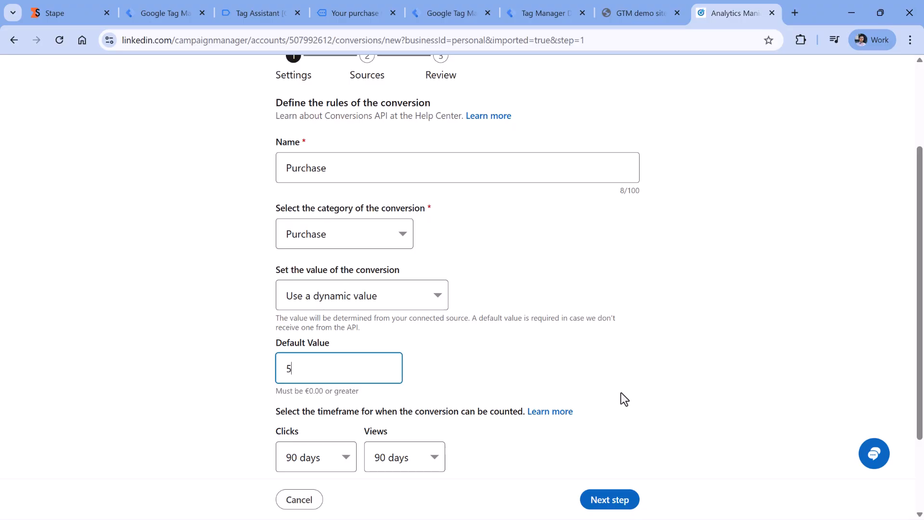
pyautogui.click(611, 501)
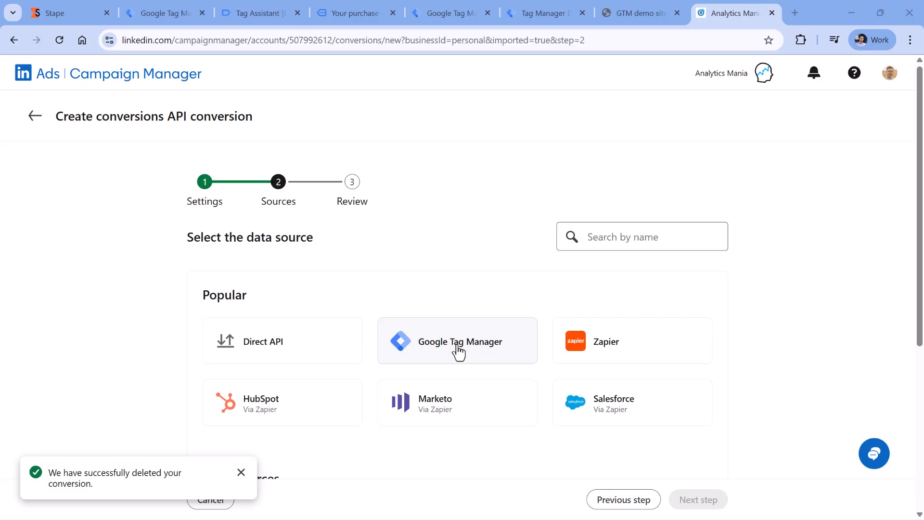
# - Choose Direct API as the conversion's data source and finish creating the conversion
pyautogui.click(282, 352)
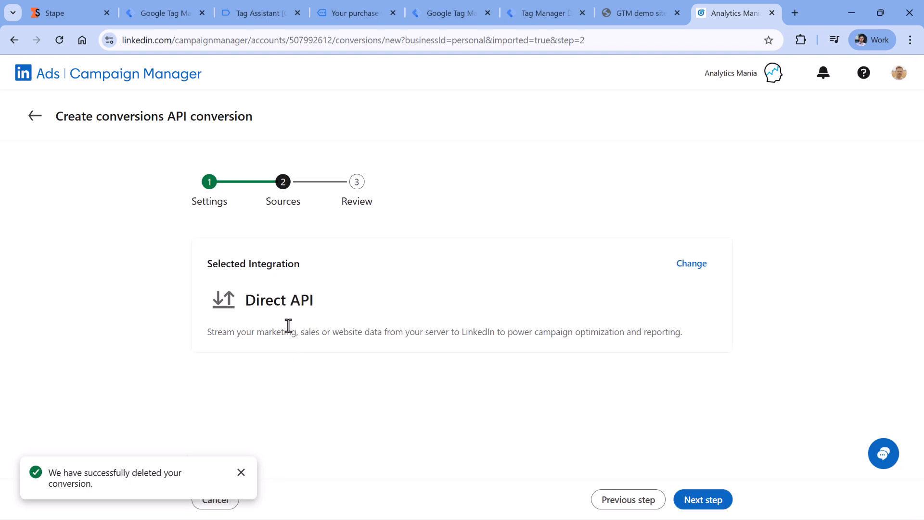
pyautogui.click(700, 501)
pyautogui.scroll(-4, 433, 284)
pyautogui.click(704, 500)
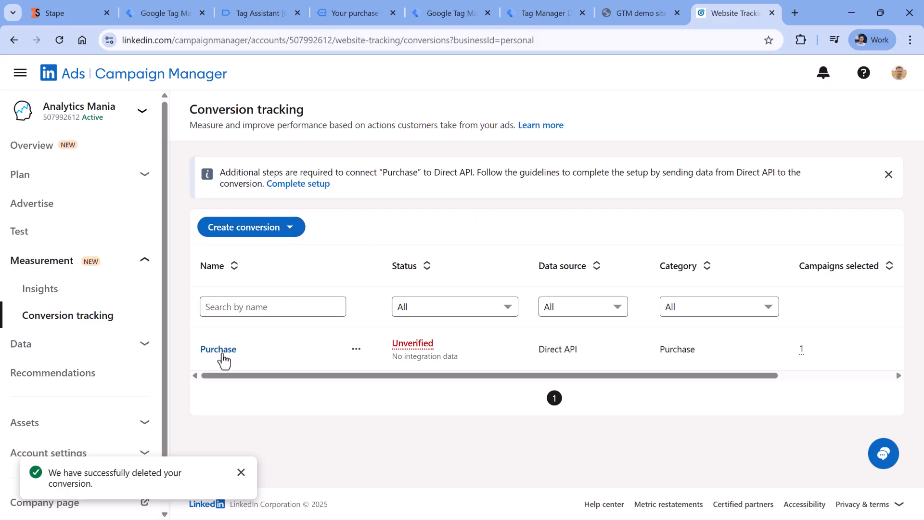
# - Open the new Purchase conversion for editing and review its settings
pyautogui.click(219, 351)
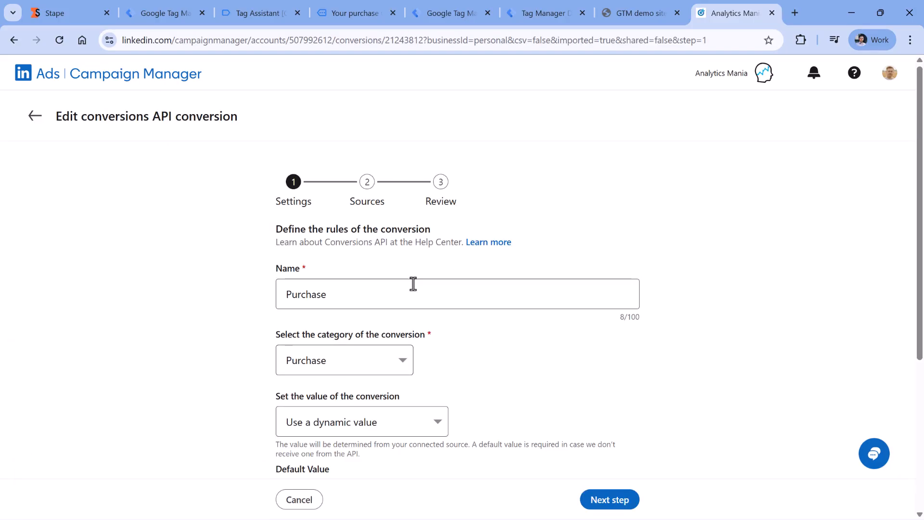
pyautogui.scroll(-5, 437, 270)
pyautogui.scroll(4, 433, 304)
pyautogui.scroll(-4, 446, 265)
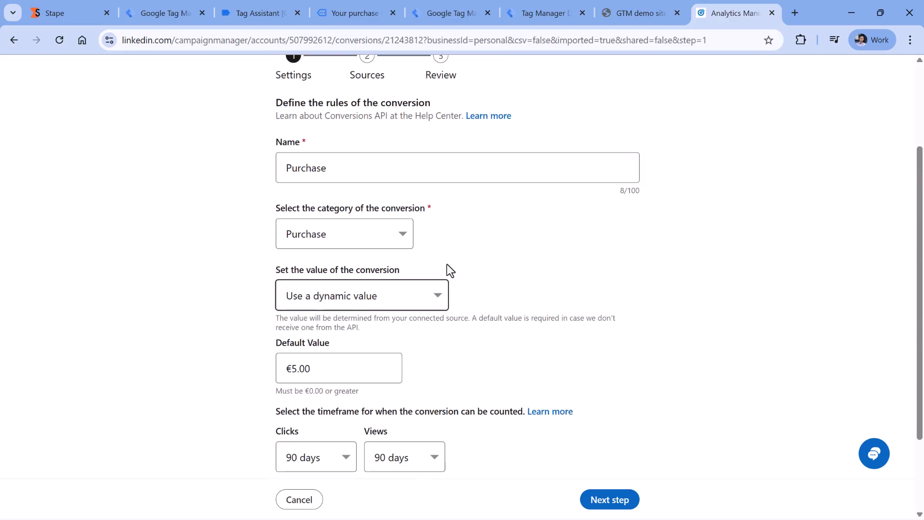
pyautogui.scroll(1, 450, 282)
pyautogui.scroll(2, 458, 299)
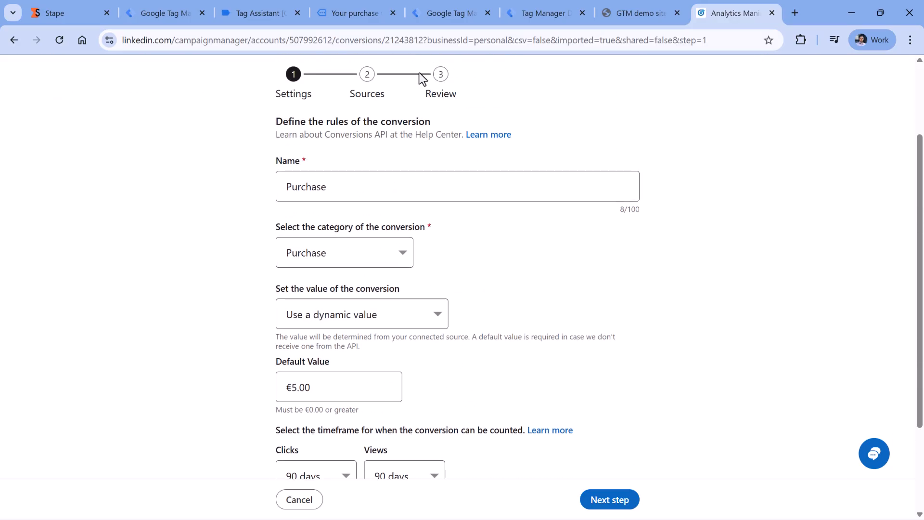
# - Copy the conversion ID that follows "conversions/" in the page URL
pyautogui.doubleClick(408, 42)
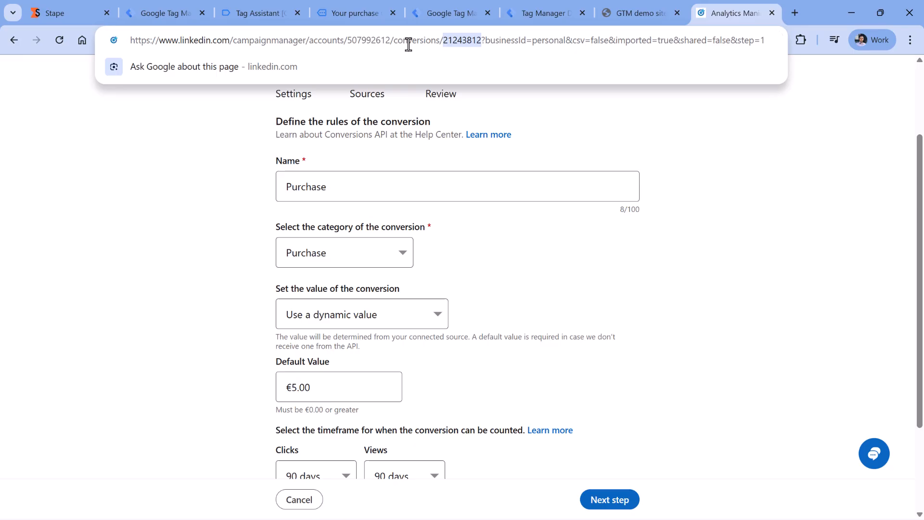
pyautogui.click(453, 44)
pyautogui.moveTo(445, 43); pyautogui.dragTo(478, 41)
pyautogui.moveTo(396, 42); pyautogui.dragTo(437, 42)
pyautogui.doubleClick(461, 41)
pyautogui.rightClick(461, 39)
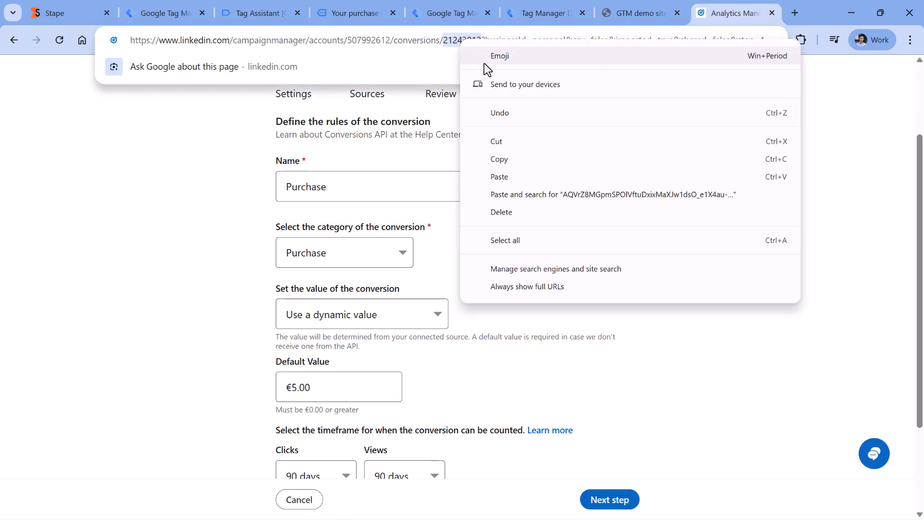
pyautogui.click(498, 160)
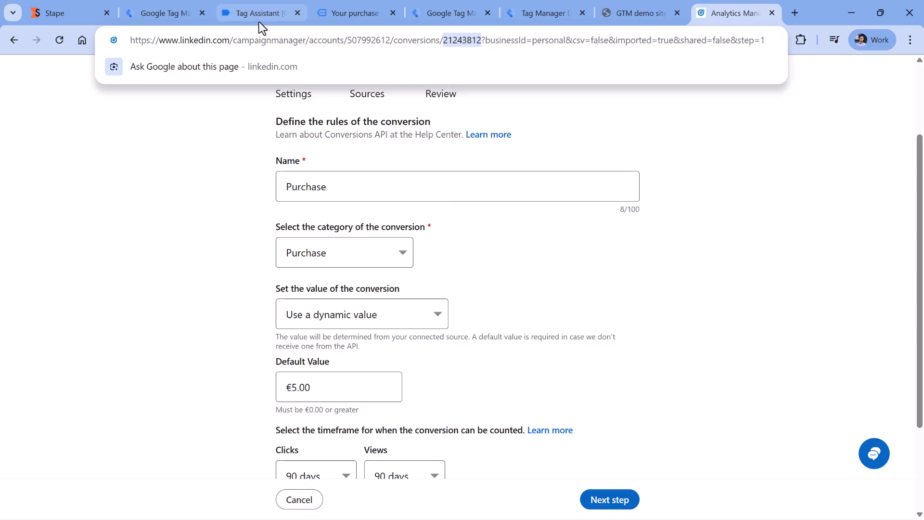
# - Return to the untitled server tag and set its Conversion Rule ID to 21243812
pyautogui.click(440, 15)
pyautogui.click(326, 273)
pyautogui.hotkey('ctrl', 'v')
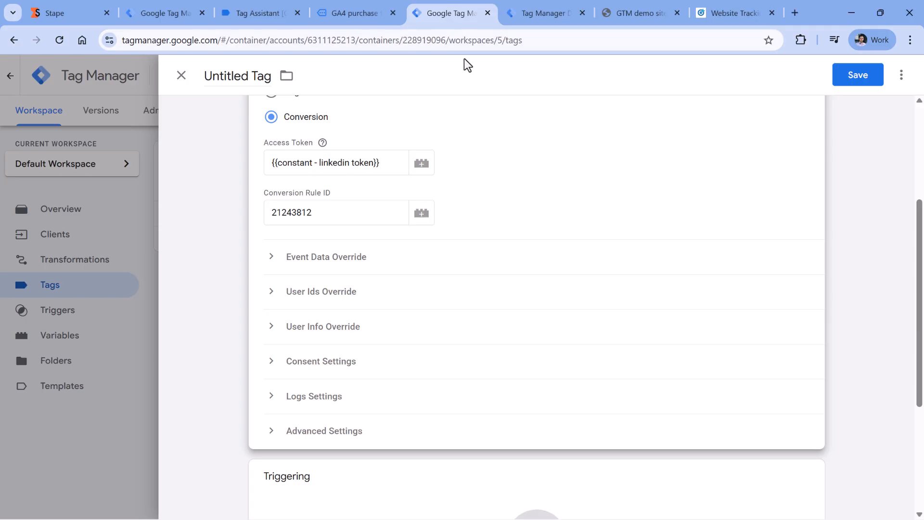
# - Continue the connected Tag Assistant session and make a test purchase of the T-shirt on the demo site
pyautogui.click(261, 13)
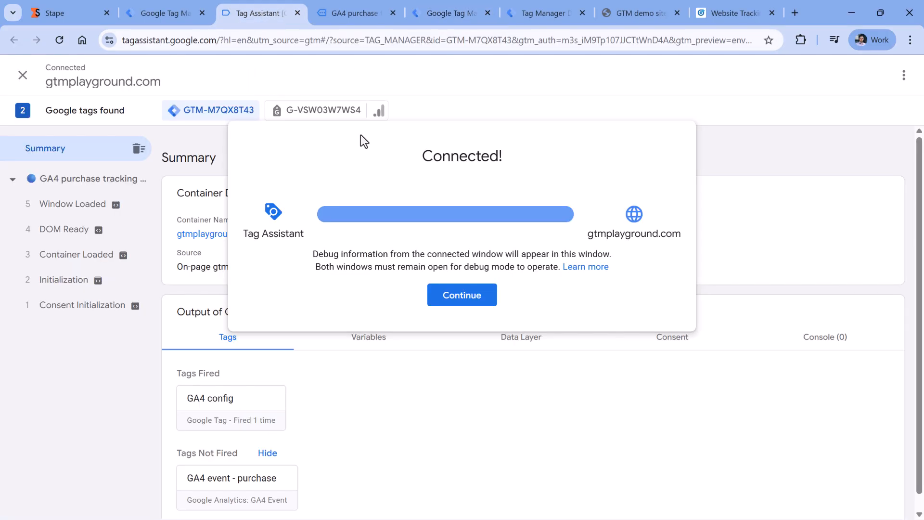
pyautogui.click(458, 301)
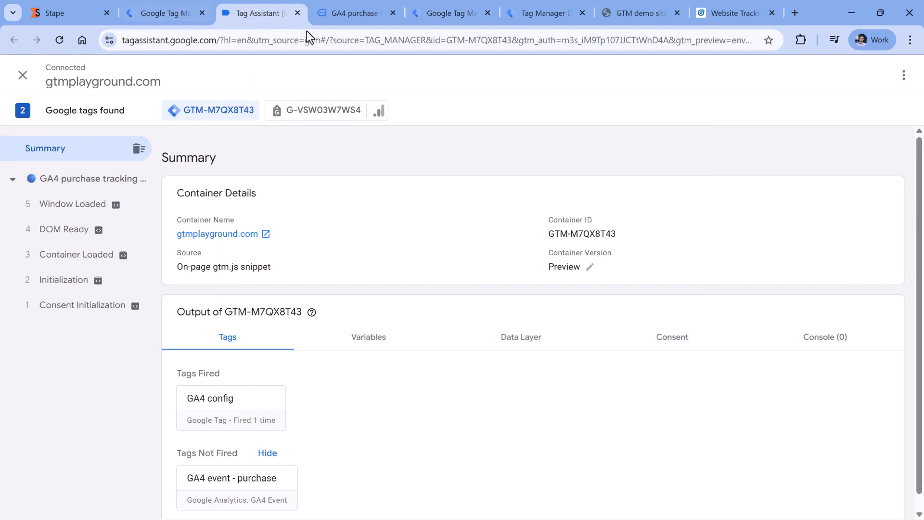
pyautogui.click(347, 14)
pyautogui.scroll(-8, 392, 226)
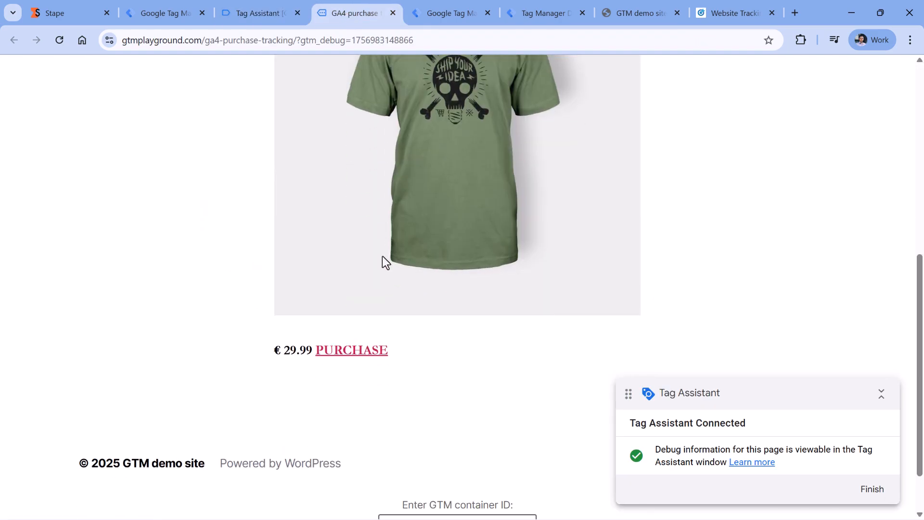
pyautogui.click(351, 353)
# - Inspect the data layer push of the purchase event in Tag Assistant, including its ecommerce items
pyautogui.click(266, 11)
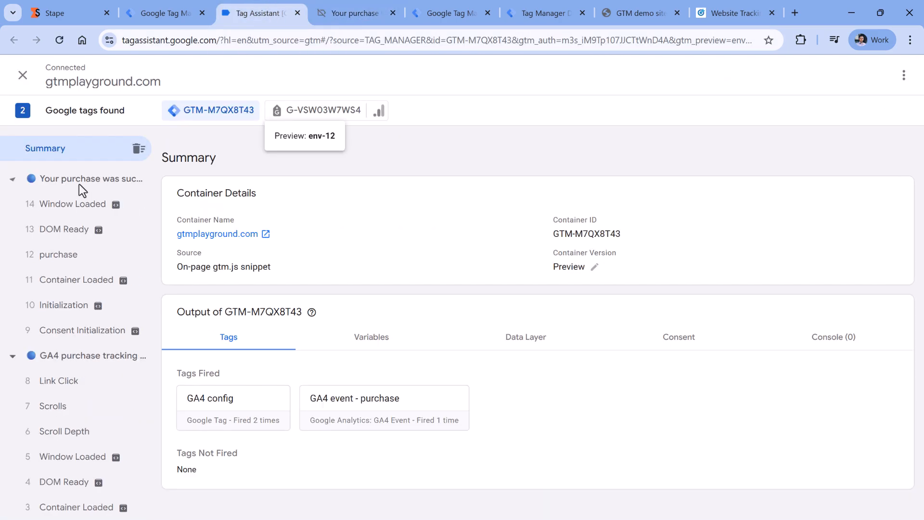
pyautogui.click(79, 183)
pyautogui.click(407, 226)
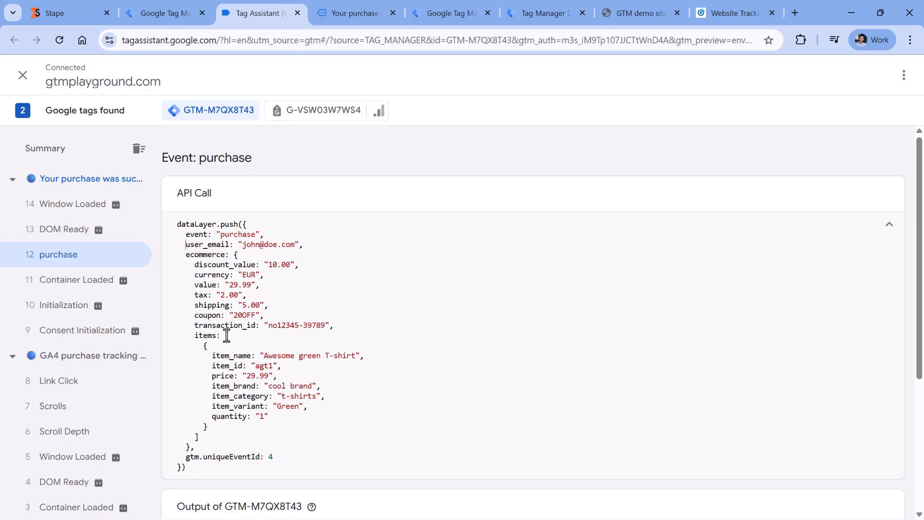
pyautogui.moveTo(227, 335); pyautogui.dragTo(249, 440)
pyautogui.click(250, 431)
# - Add an Event Data Override row to the untitled server tag and review its available property names
pyautogui.click(455, 13)
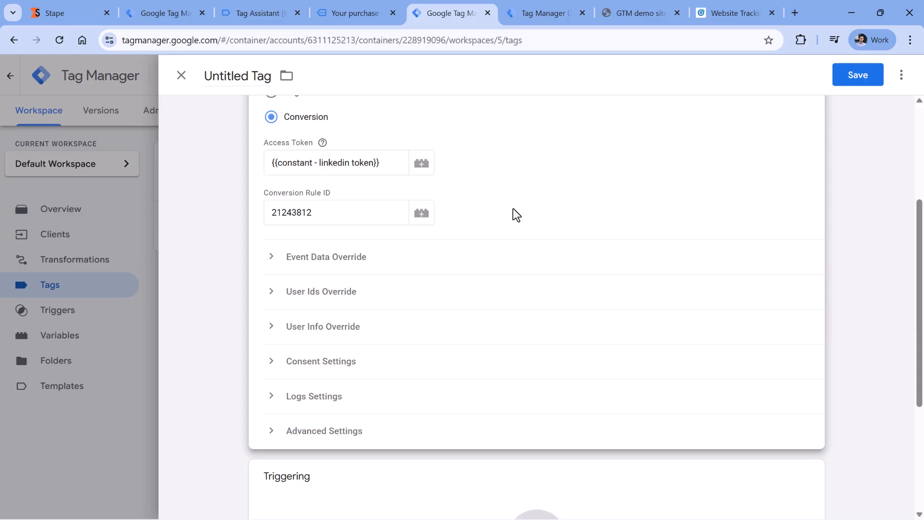
pyautogui.click(305, 260)
pyautogui.click(345, 311)
pyautogui.click(349, 302)
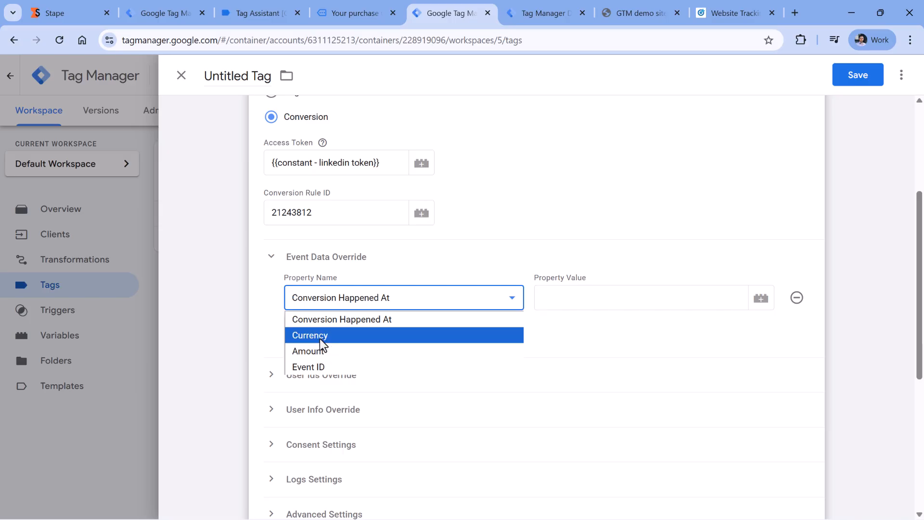
pyautogui.click(465, 253)
pyautogui.scroll(4, 457, 247)
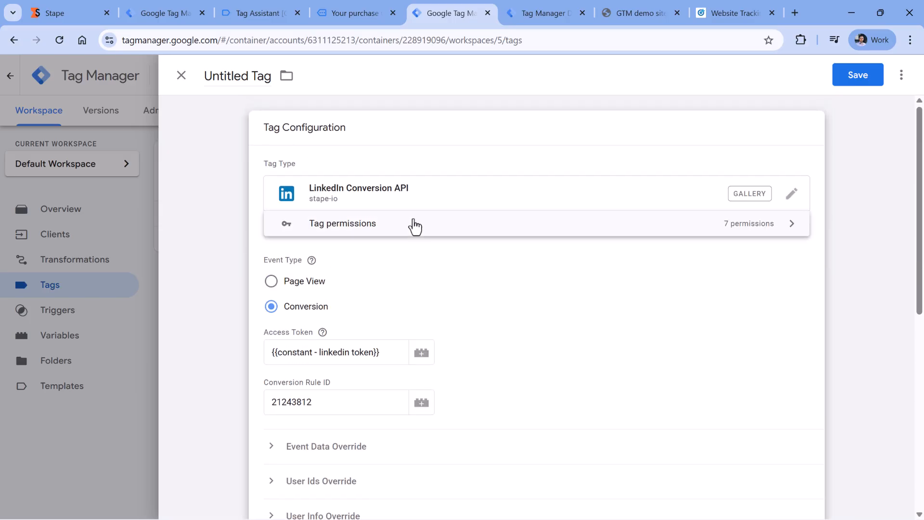
pyautogui.scroll(-4, 455, 289)
pyautogui.scroll(-4, 466, 271)
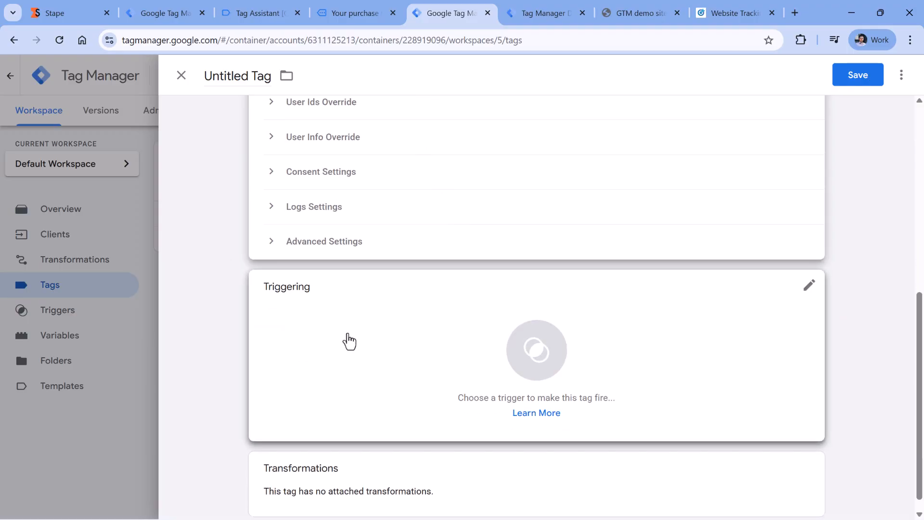
# - Open trigger selection for the untitled tag and check the purchase event in the web and server previews
pyautogui.click(367, 344)
pyautogui.click(358, 13)
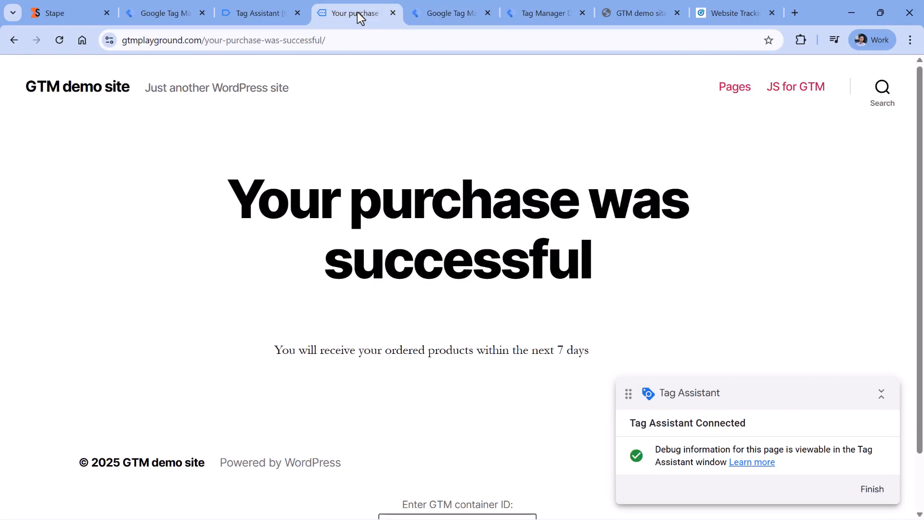
pyautogui.click(255, 14)
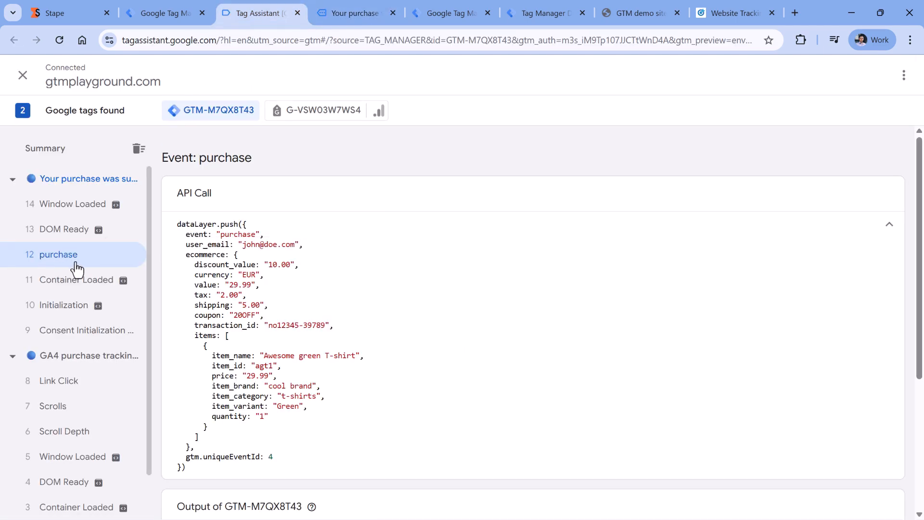
pyautogui.click(550, 15)
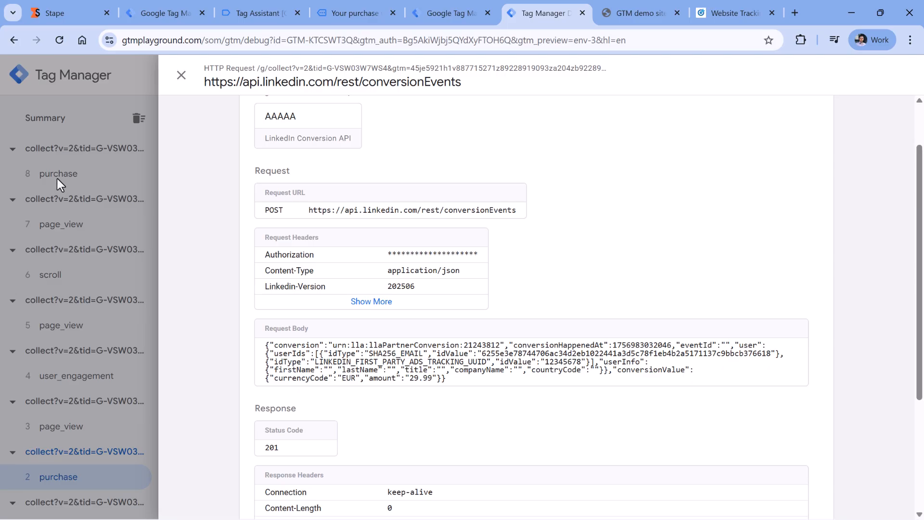
pyautogui.click(451, 13)
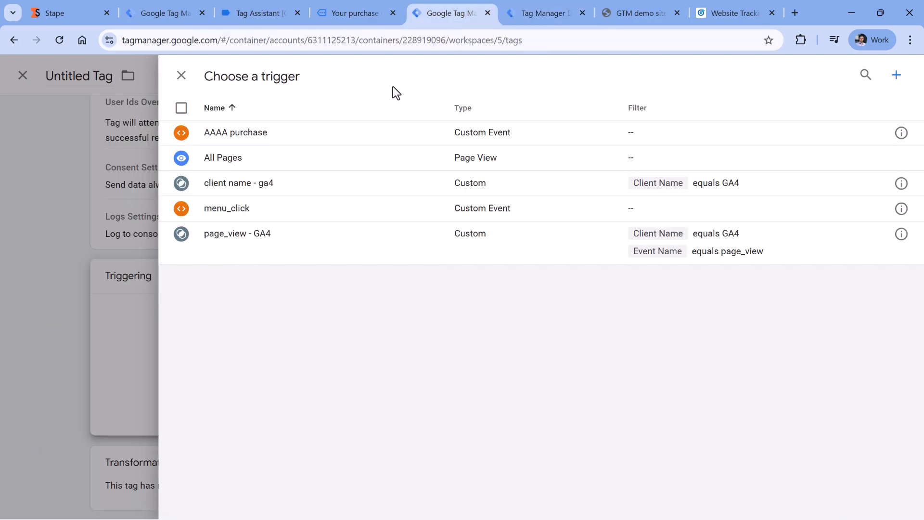
# - Create a new trigger of type Custom that fires on Some Events
pyautogui.click(896, 75)
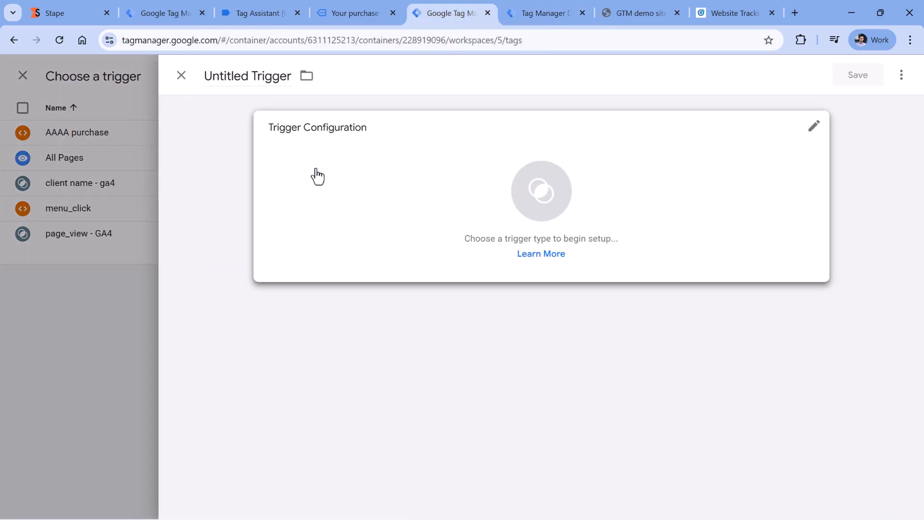
pyautogui.click(371, 186)
pyautogui.click(584, 123)
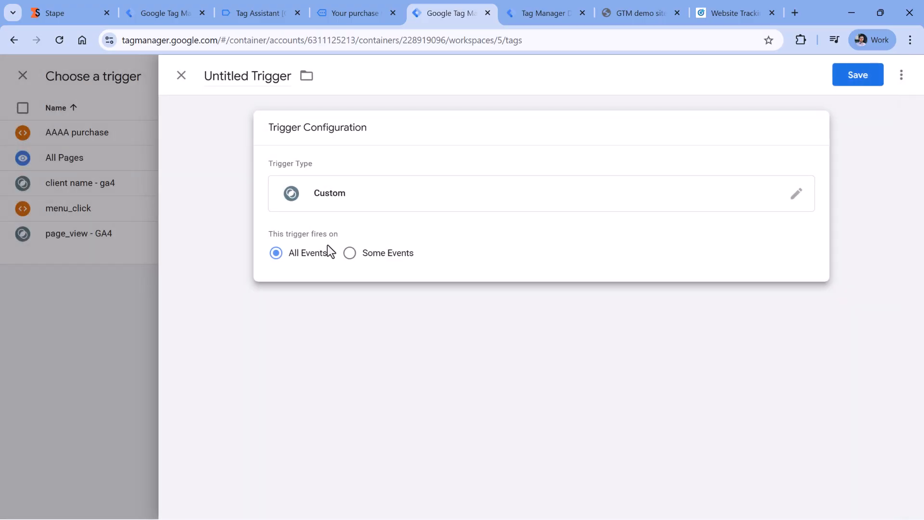
pyautogui.click(350, 253)
# - Set the trigger's first condition to Client Name equals GA4
pyautogui.click(336, 304)
pyautogui.click(334, 337)
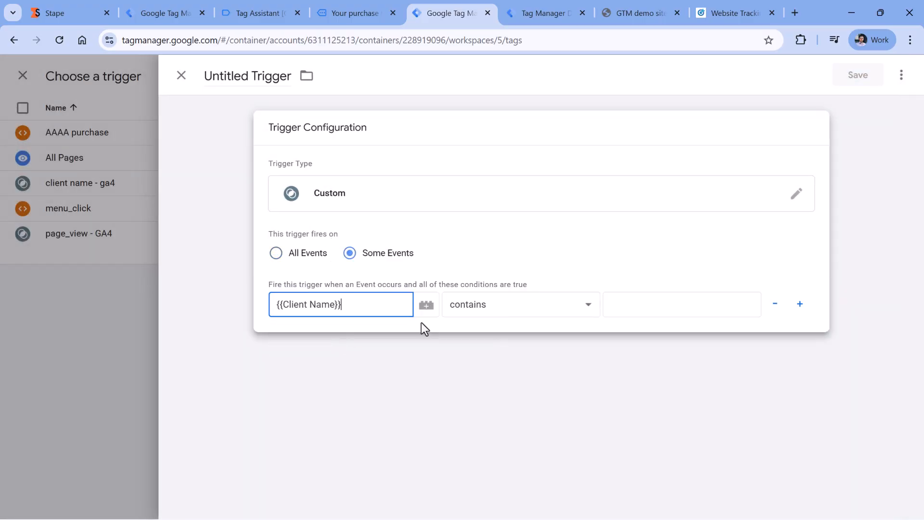
pyautogui.click(482, 305)
pyautogui.click(516, 32)
pyautogui.click(630, 307)
pyautogui.write('GA4')
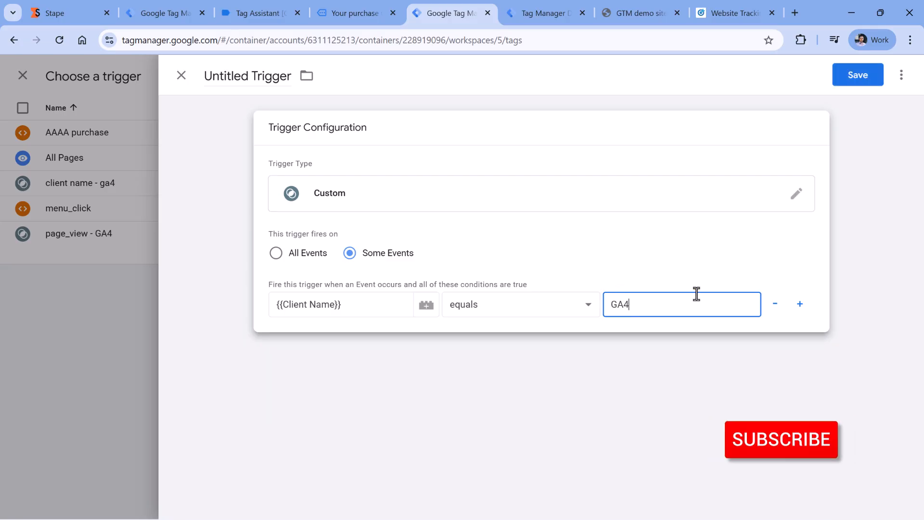
# - Add a second trigger condition: Event Name equals purchase
pyautogui.click(800, 304)
pyautogui.click(334, 335)
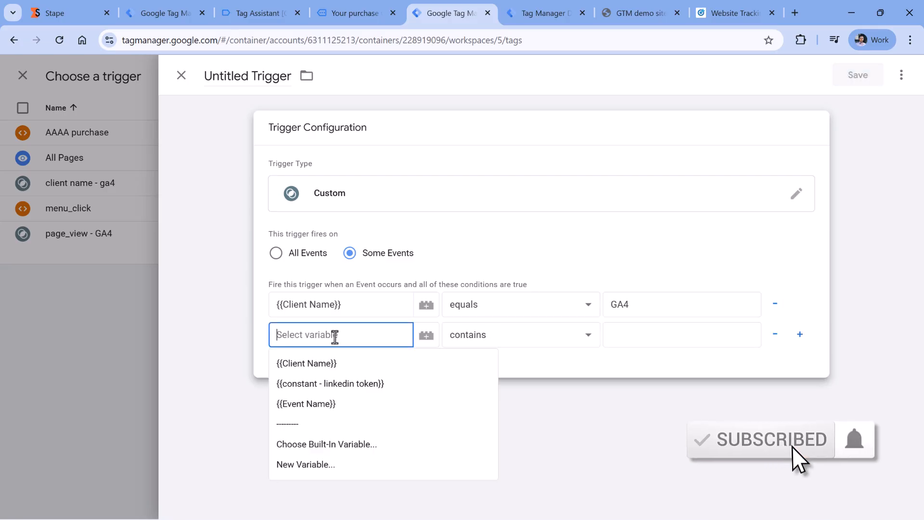
pyautogui.click(328, 405)
pyautogui.click(491, 336)
pyautogui.click(505, 64)
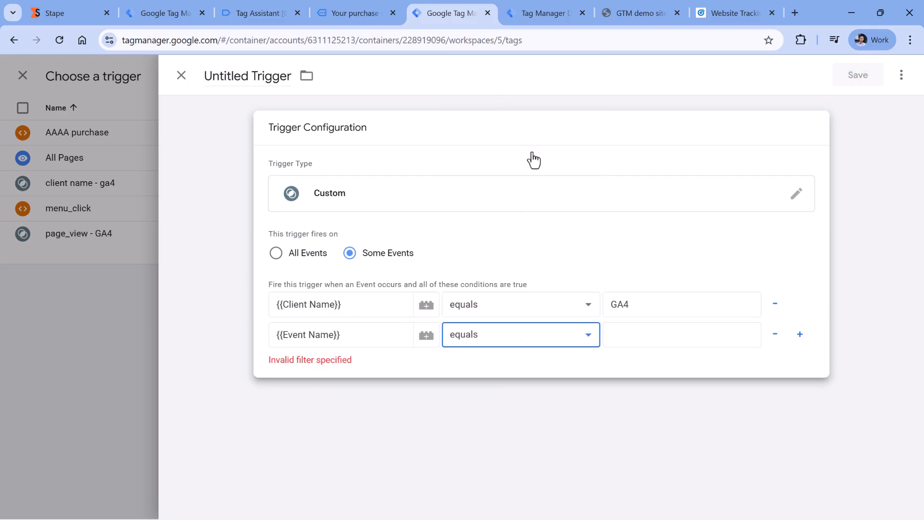
pyautogui.click(640, 346)
pyautogui.write('purchase')
# - Name the trigger "purchase - GA4" and save it to the tag
pyautogui.click(248, 73)
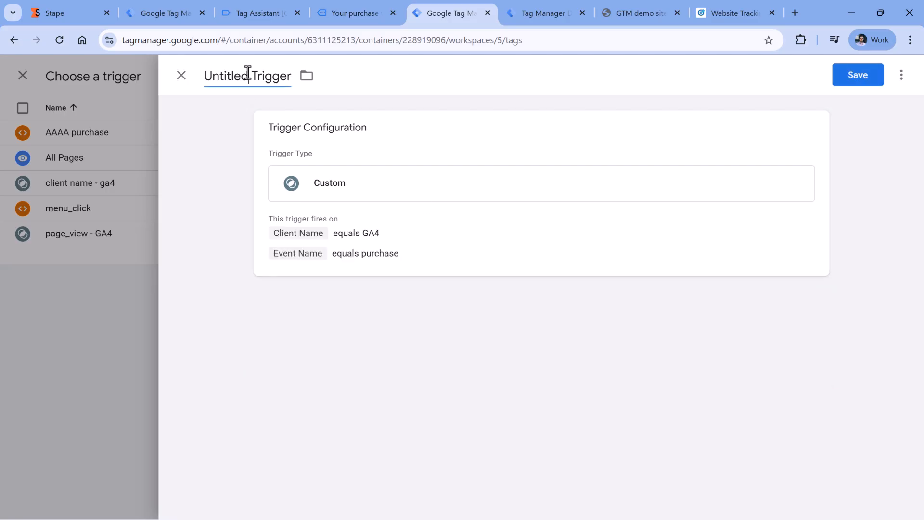
pyautogui.write('purchase - GA4')
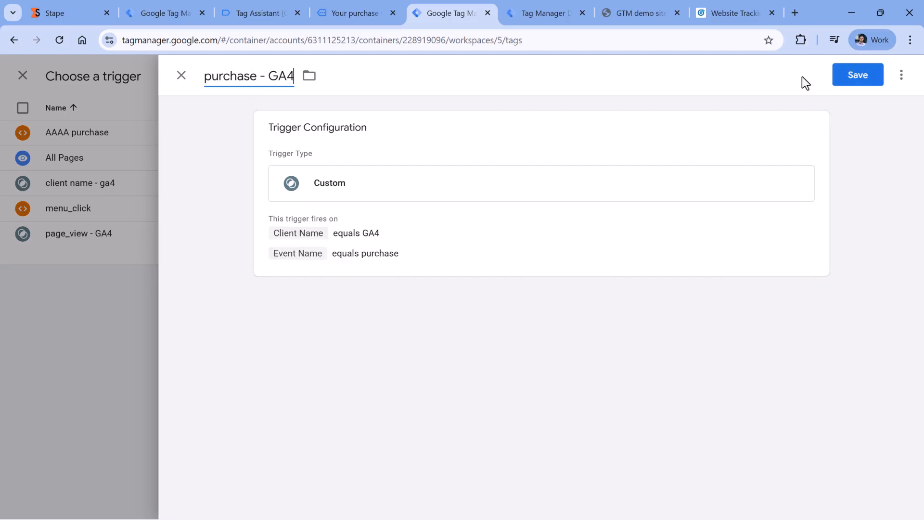
pyautogui.click(855, 76)
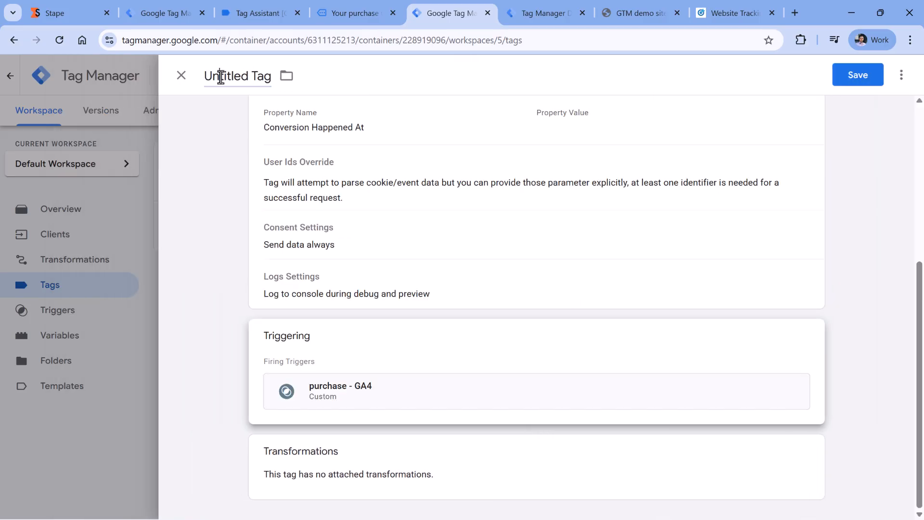
# - Name the tag "Linkedin CAPI - purchase", review its configuration and save it
pyautogui.click(226, 77)
pyautogui.write('Linkedin CAPI - purchase')
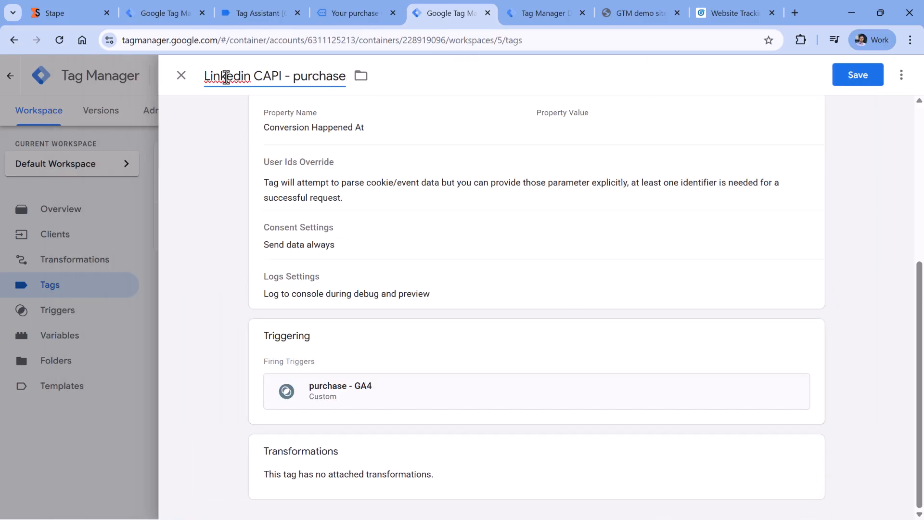
pyautogui.scroll(4, 524, 182)
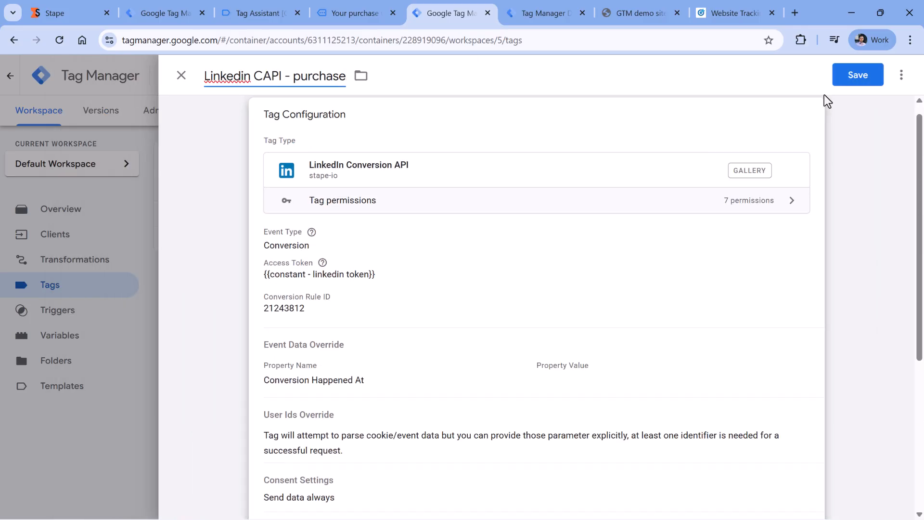
pyautogui.click(856, 75)
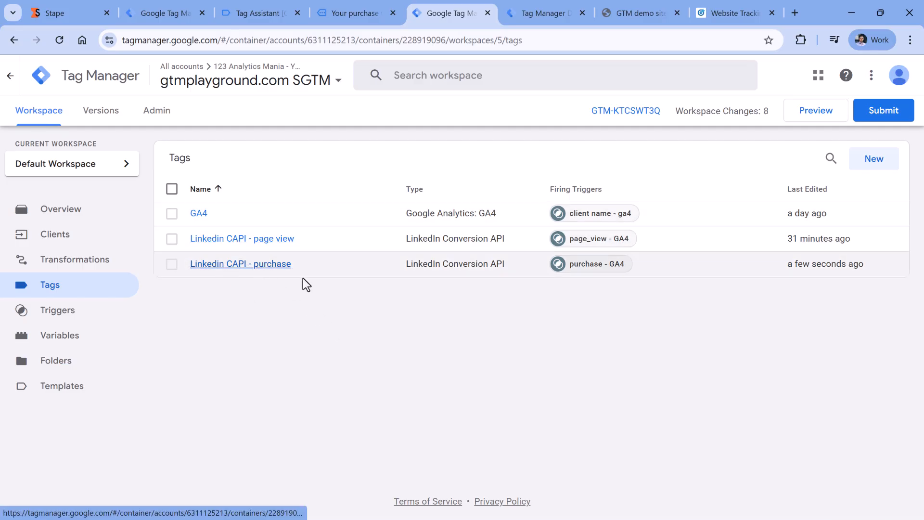
# - Close the old Tag Assistant session and the purchase confirmation page
pyautogui.click(260, 14)
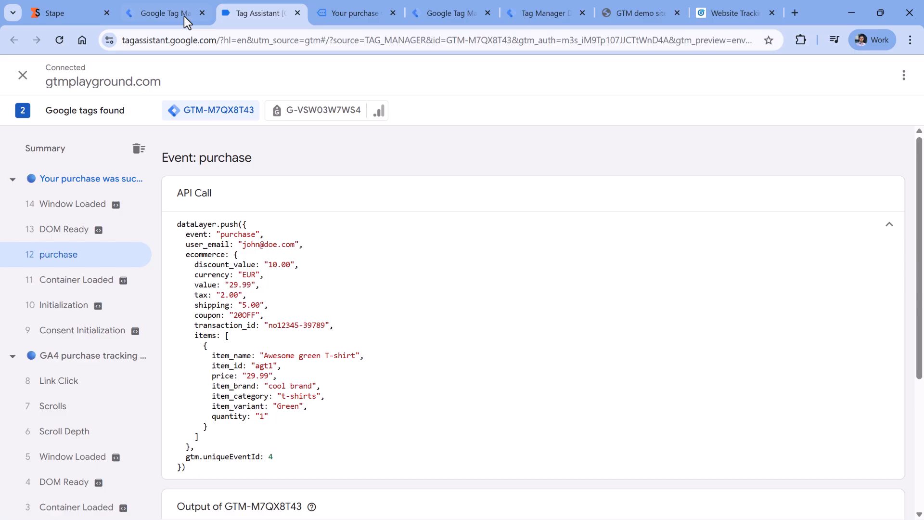
pyautogui.click(296, 14)
pyautogui.click(524, 123)
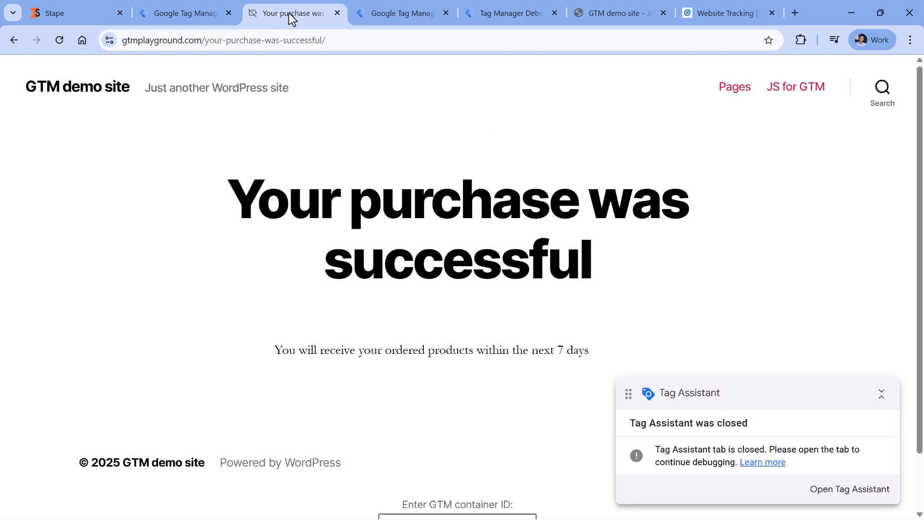
pyautogui.click(337, 13)
pyautogui.click(175, 13)
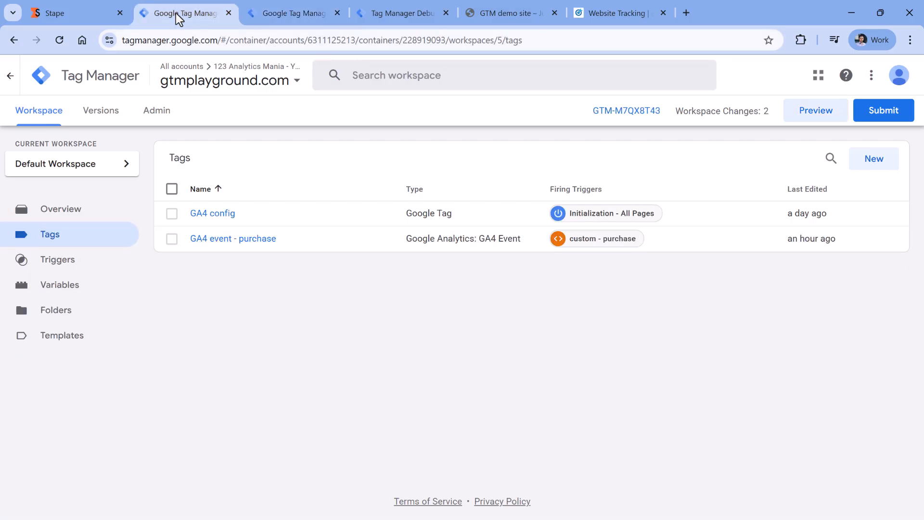
pyautogui.click(807, 114)
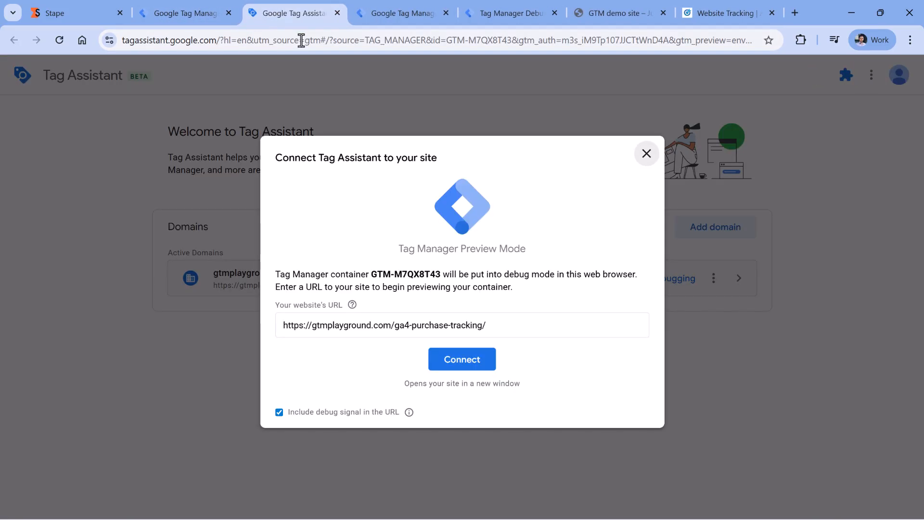
pyautogui.click(498, 327)
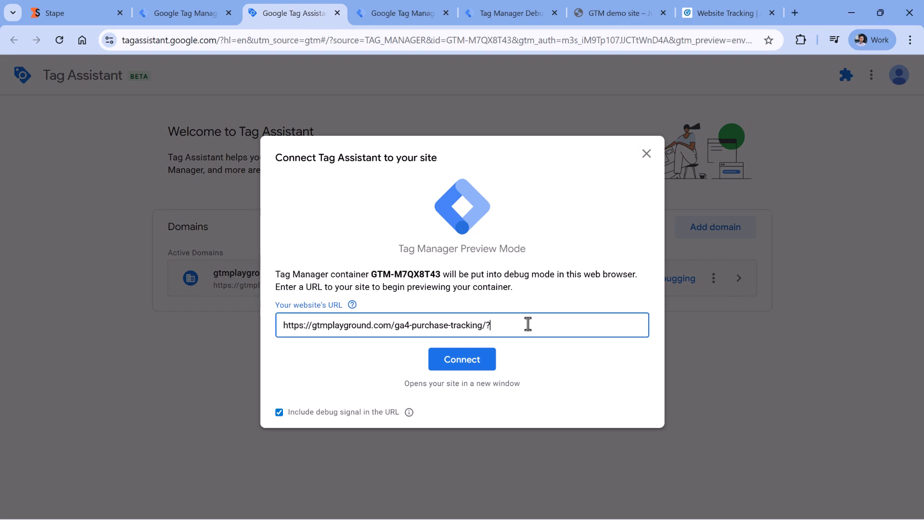
pyautogui.write('li_fat_id=1234567890')
pyautogui.click(461, 370)
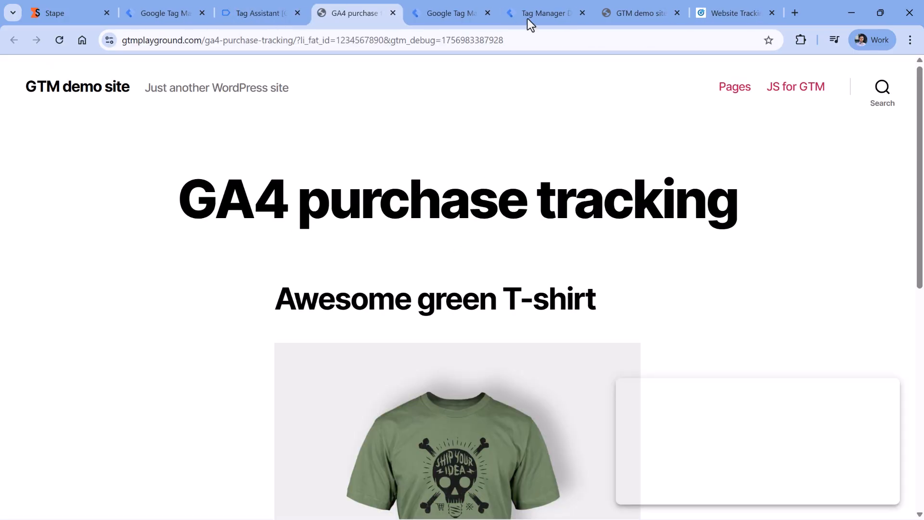
# - Check which tags fired on the newest page_view event in the server preview, and return to the server container's tags
pyautogui.click(548, 13)
pyautogui.click(182, 75)
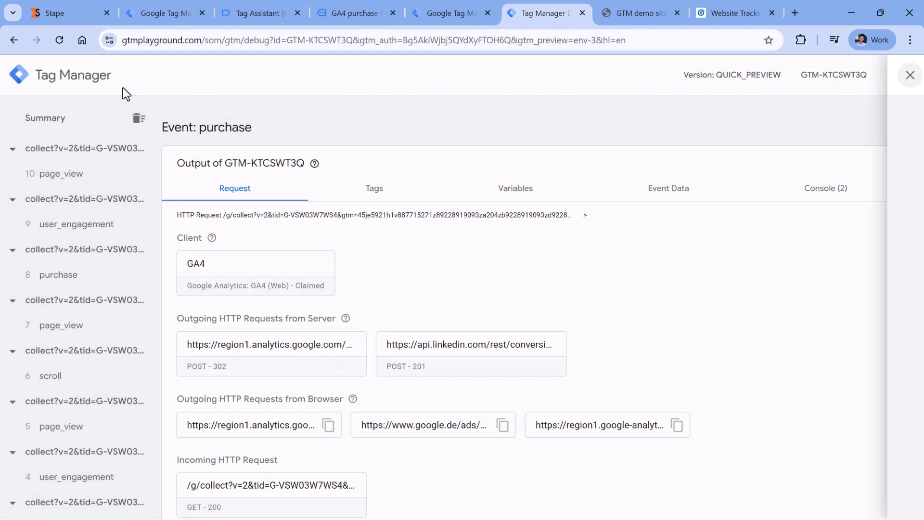
pyautogui.click(65, 176)
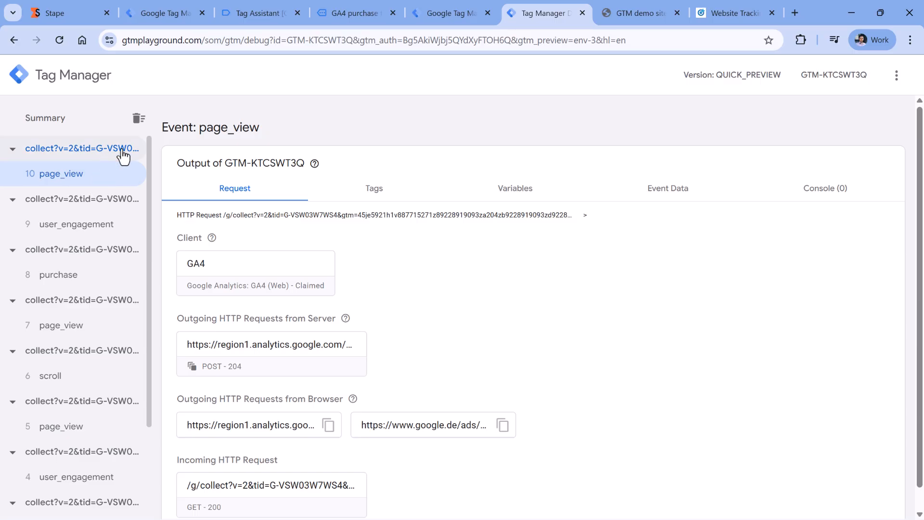
pyautogui.click(395, 193)
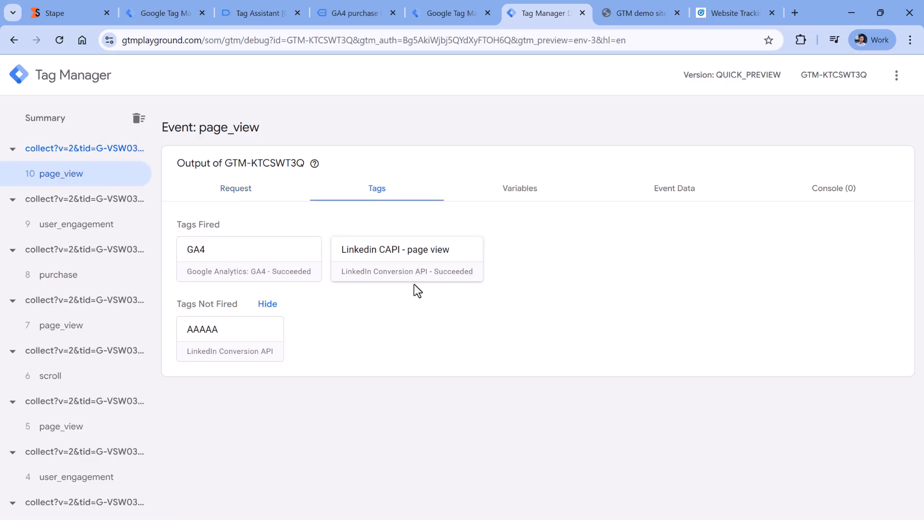
pyautogui.click(440, 15)
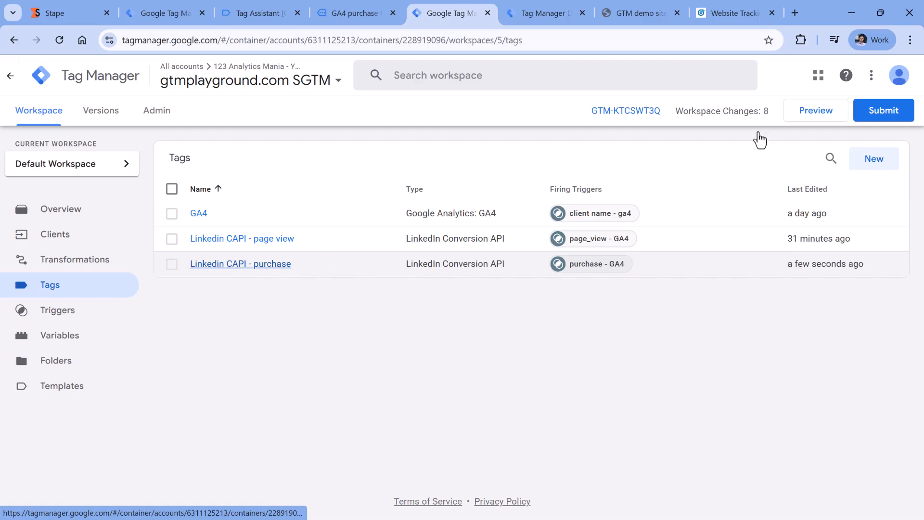
# - Start a preview of the server container and reload the GA4 purchase tracking page to send it fresh events
pyautogui.click(818, 115)
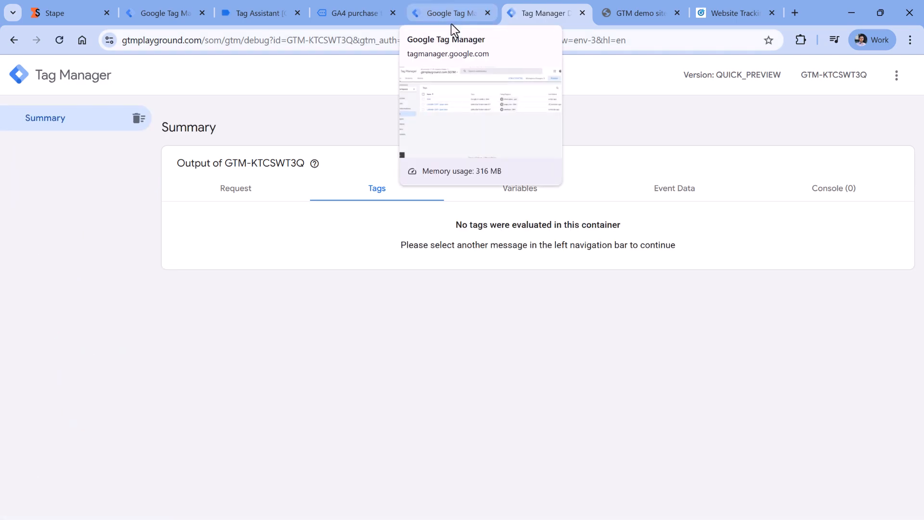
pyautogui.click(348, 14)
pyautogui.click(60, 42)
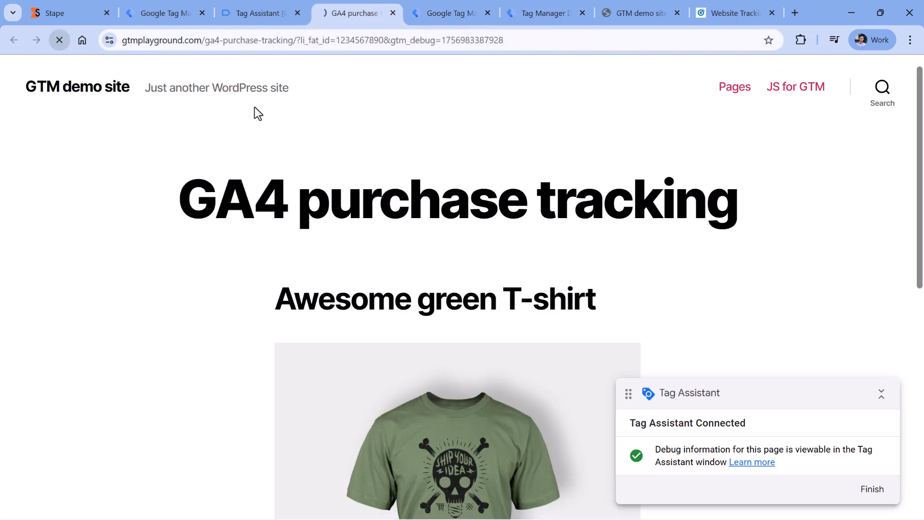
pyautogui.click(546, 15)
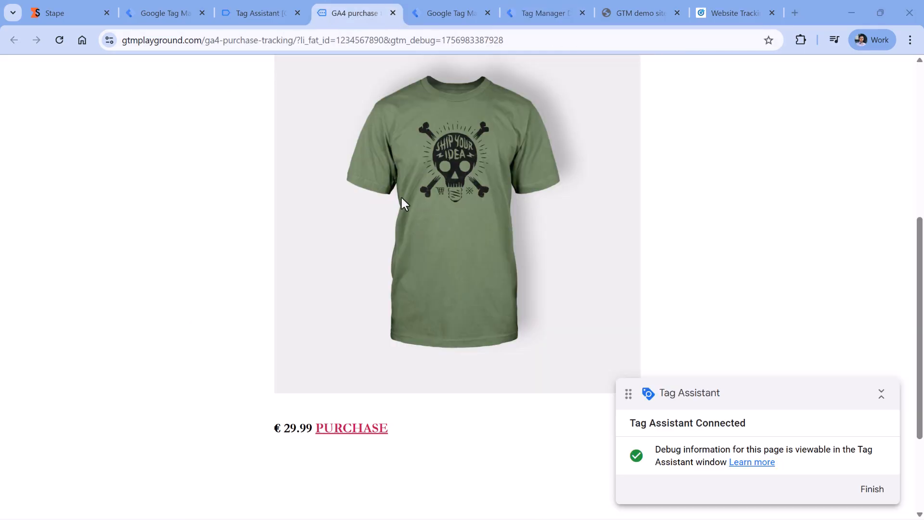
# - Purchase the green T-shirt on the demo page and check which tags fired on the newest page_view event in the server preview
pyautogui.scroll(-3, 401, 195)
pyautogui.click(354, 302)
pyautogui.click(542, 17)
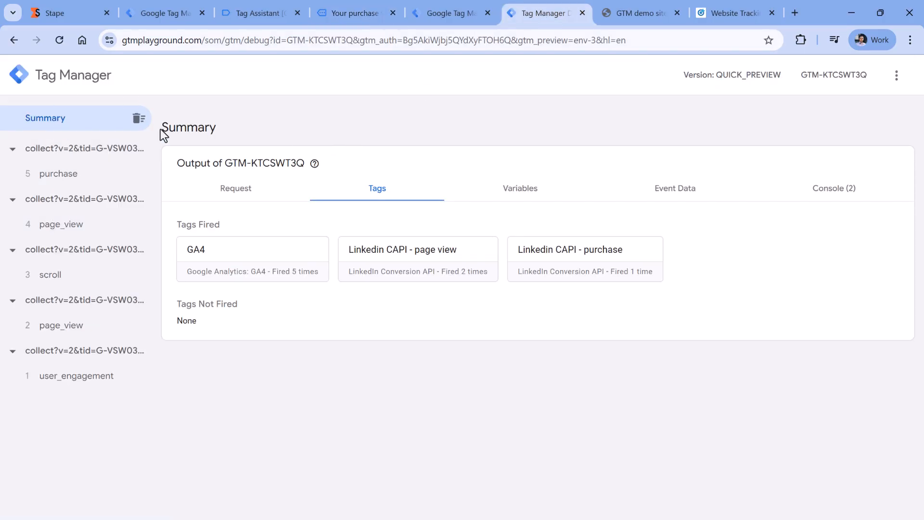
pyautogui.click(62, 225)
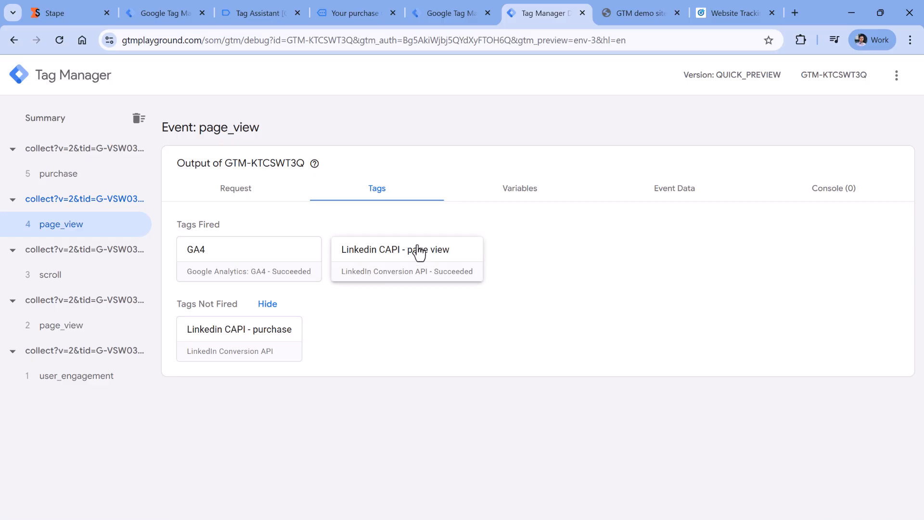
# - Clear the logged server events and examine the li_fat_id cookie in the Set-Cookie response header of the new page_view's incoming request
pyautogui.click(139, 118)
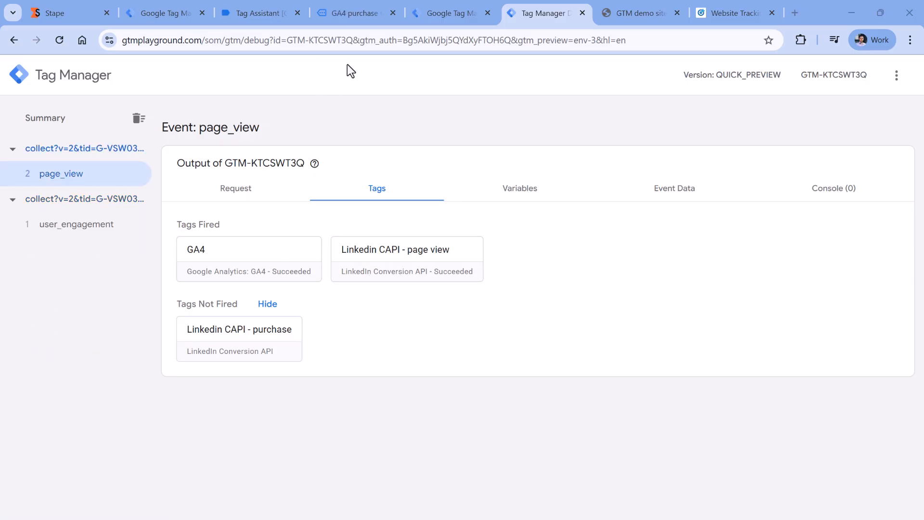
pyautogui.click(236, 190)
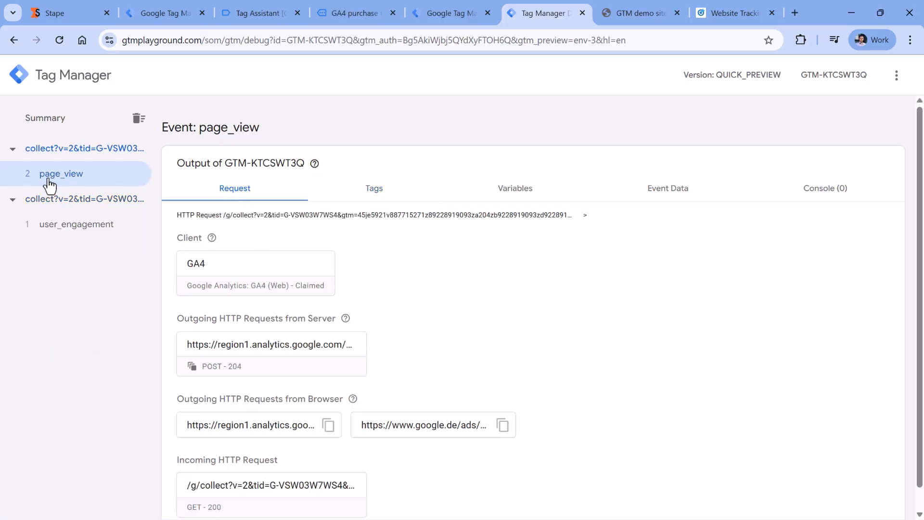
pyautogui.scroll(-1, 270, 376)
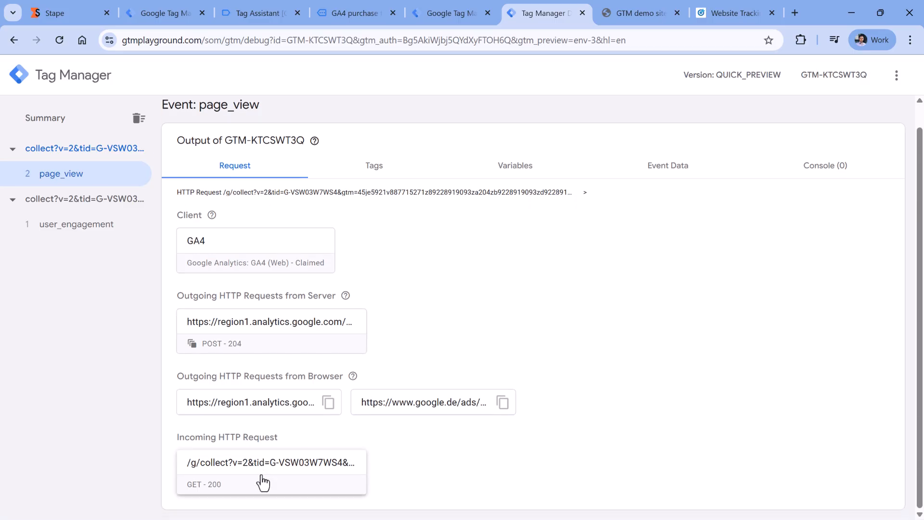
pyautogui.click(283, 479)
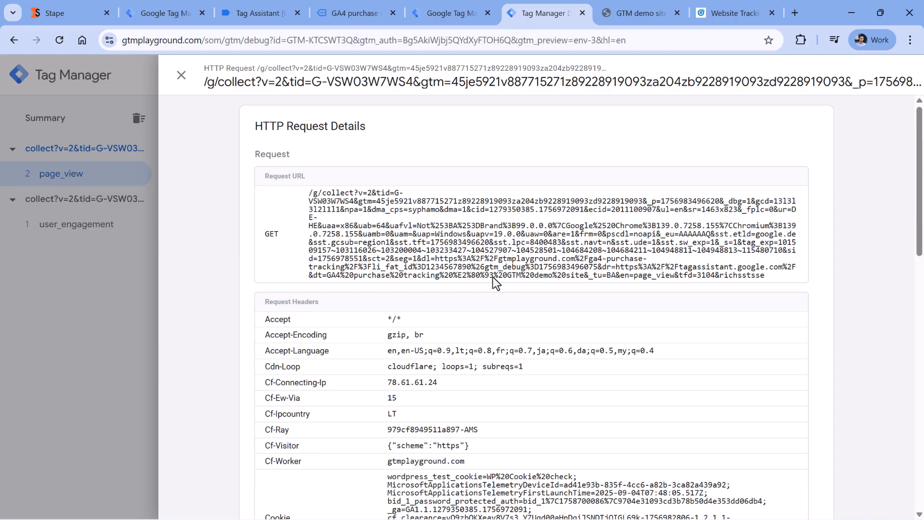
pyautogui.scroll(-15, 492, 276)
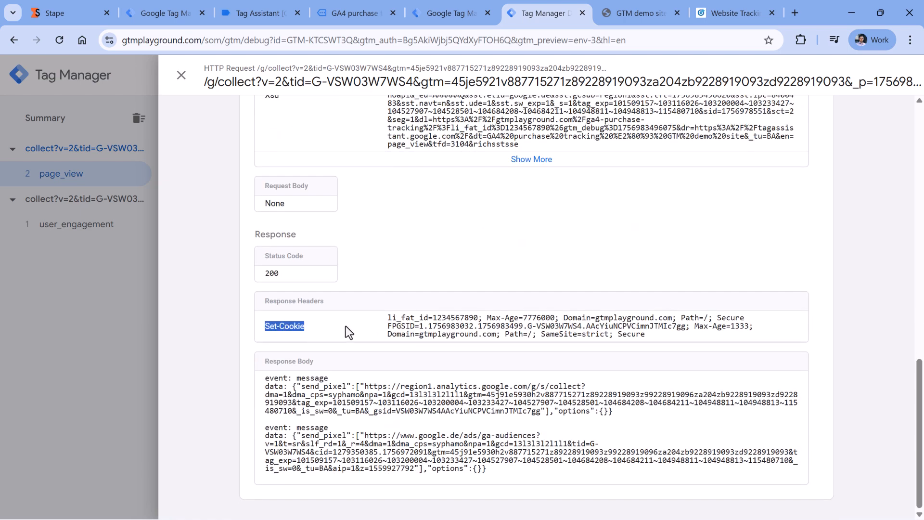
pyautogui.moveTo(389, 319)
pyautogui.mouseDown()
pyautogui.moveTo(473, 322)
pyautogui.moveTo(388, 320)
pyautogui.mouseUp()
pyautogui.click(477, 323)
pyautogui.moveTo(478, 320); pyautogui.dragTo(389, 319)
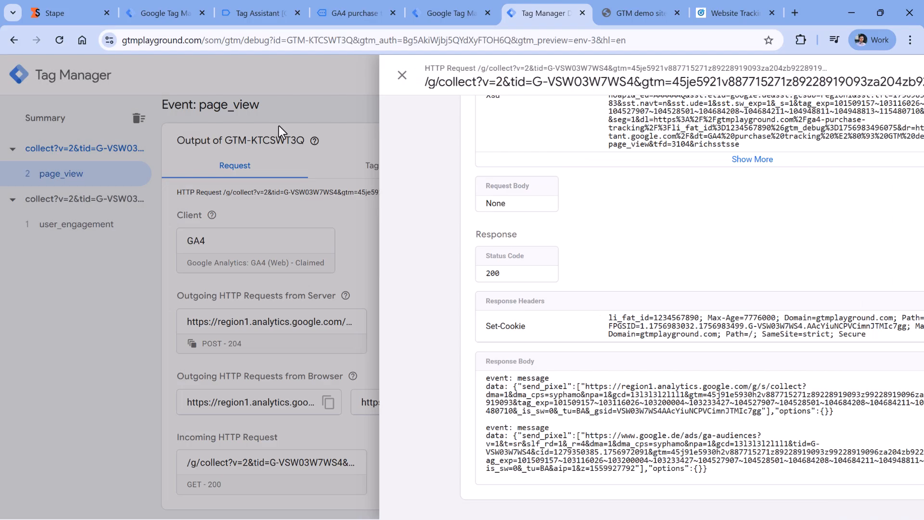
# - Purchase the T-shirt again and check which tags fired on the purchase event in the server preview
pyautogui.click(354, 13)
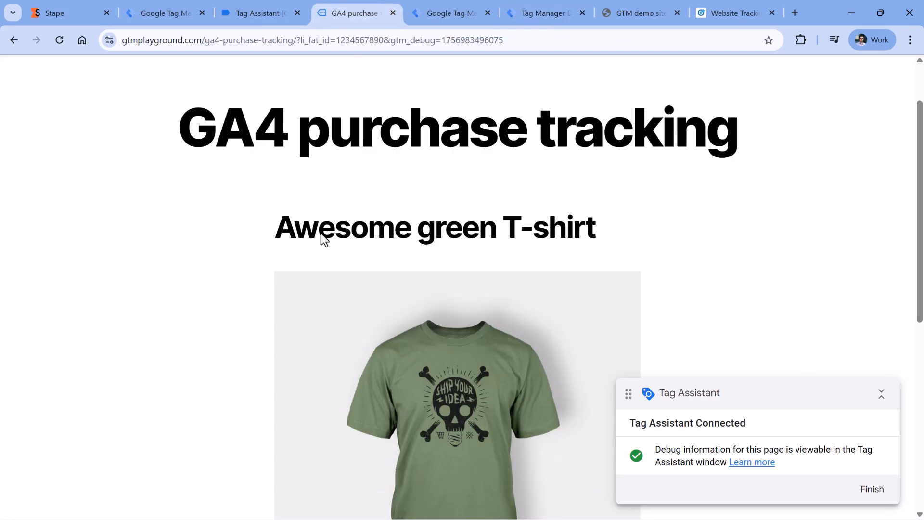
pyautogui.scroll(-8, 318, 233)
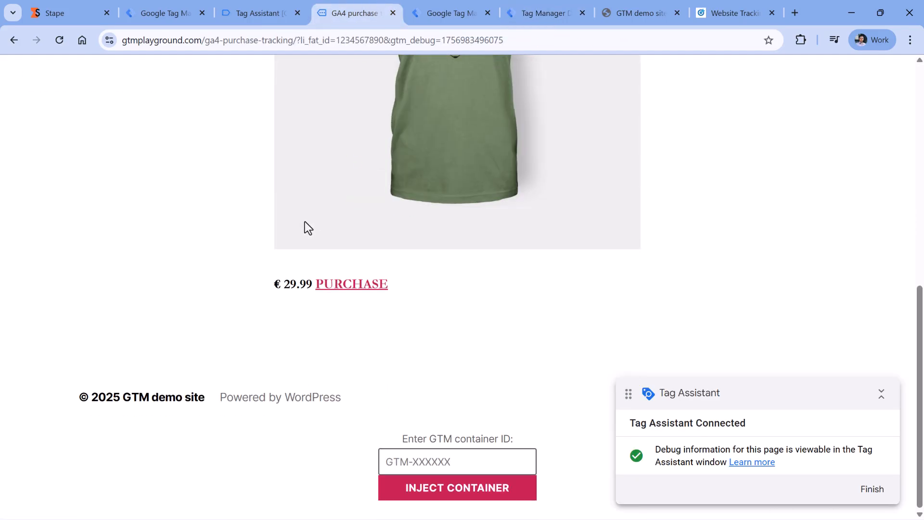
pyautogui.click(354, 286)
pyautogui.click(546, 13)
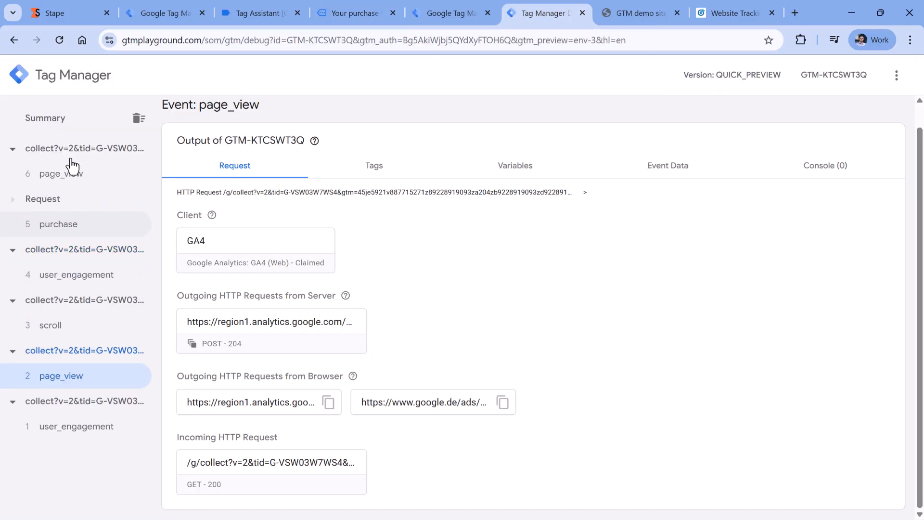
pyautogui.click(72, 224)
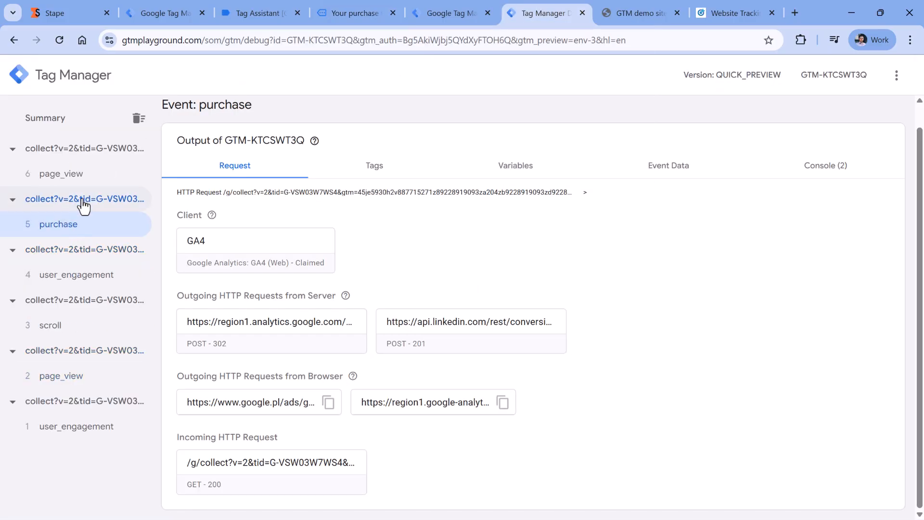
pyautogui.click(388, 175)
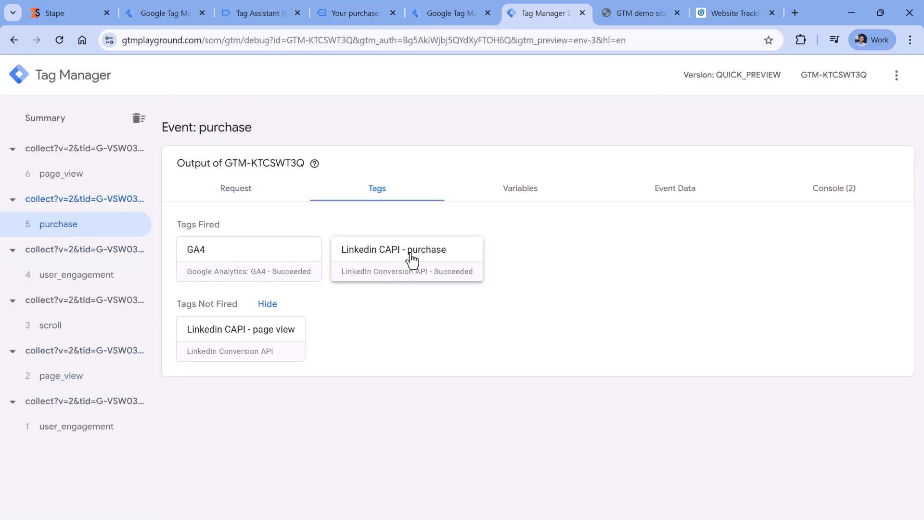
# - Examine the purchase event's console log for the LinkedIn response status code, request body and conversion value, and return to the server container's tags
pyautogui.click(839, 202)
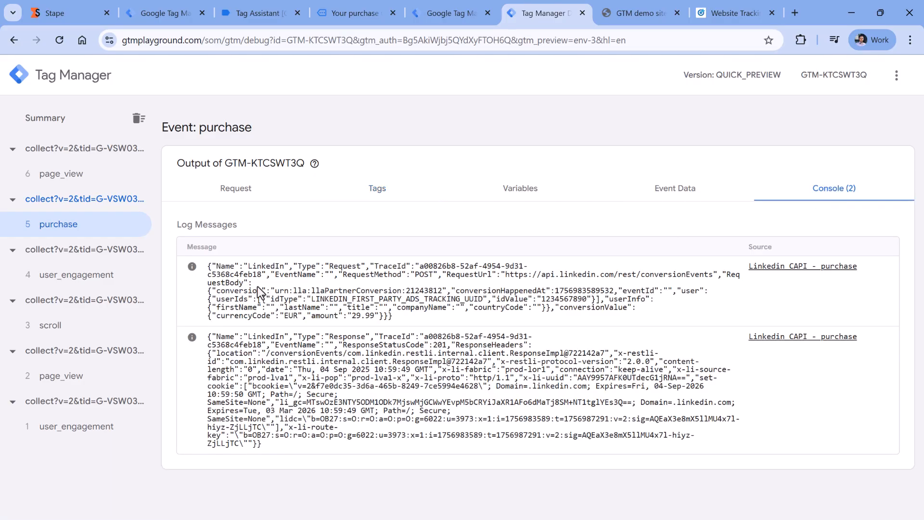
pyautogui.moveTo(344, 345); pyautogui.dragTo(446, 348)
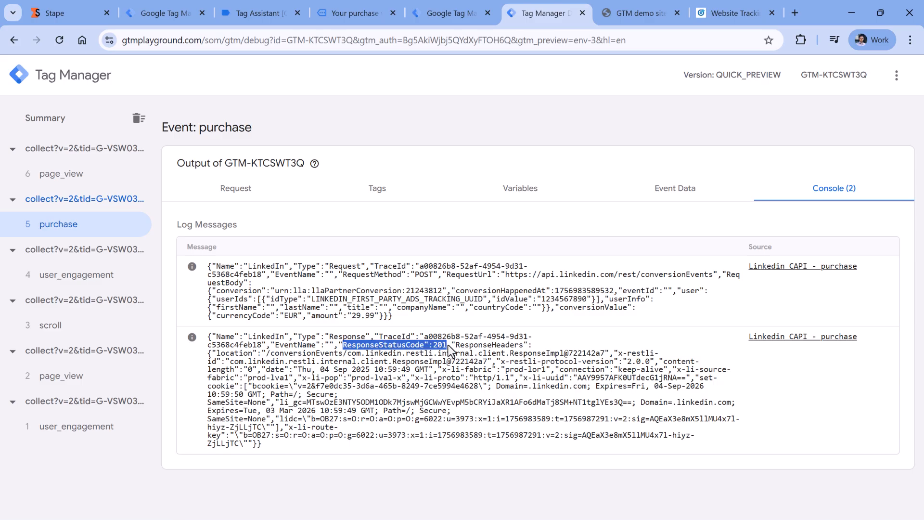
pyautogui.doubleClick(440, 345)
pyautogui.click(447, 352)
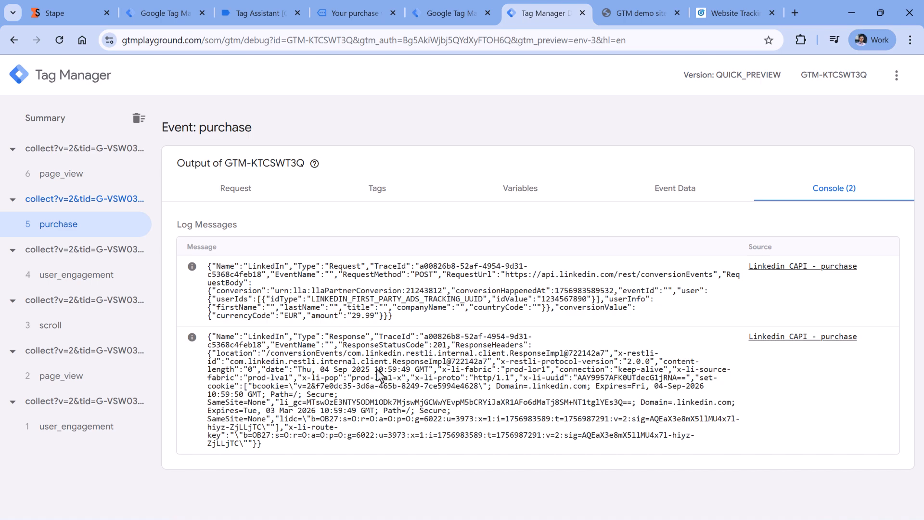
pyautogui.moveTo(211, 268); pyautogui.dragTo(404, 318)
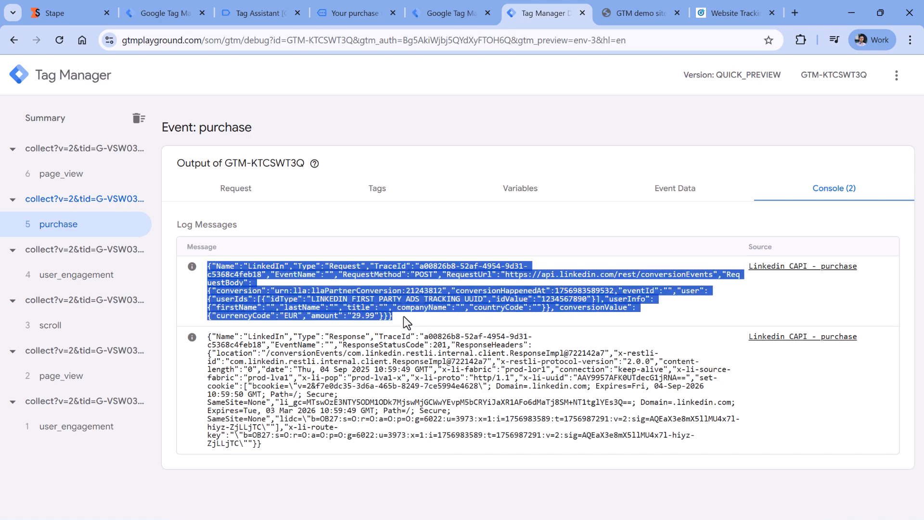
pyautogui.click(406, 322)
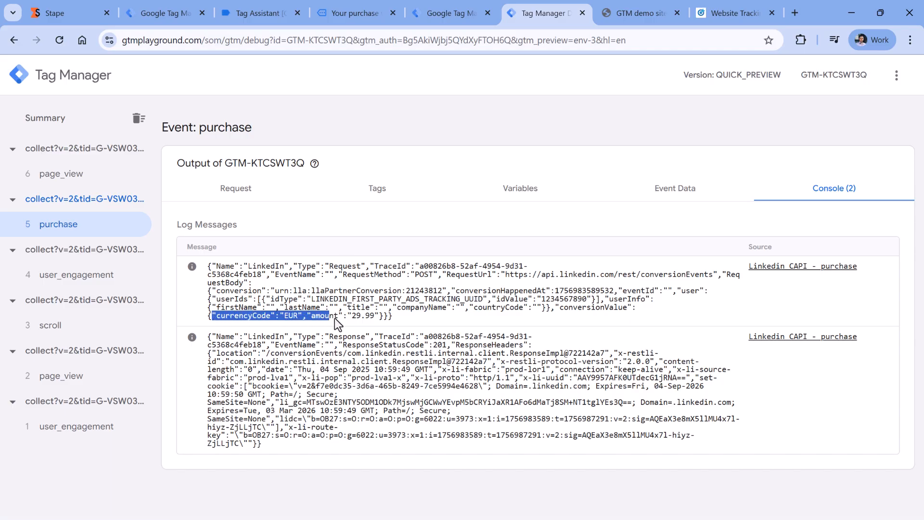
pyautogui.moveTo(374, 319); pyautogui.dragTo(379, 319)
pyautogui.hotkey('ctrl', 'shift', 'Tab')
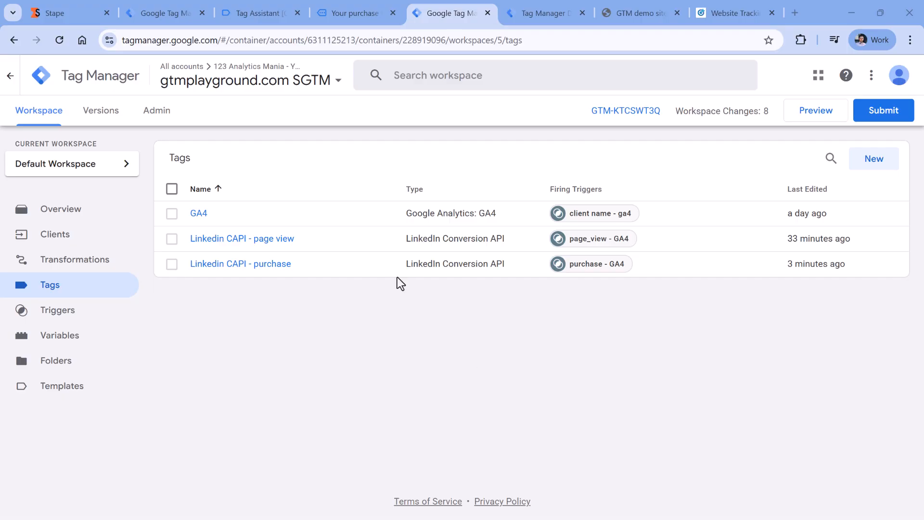
# - Expand the purchase event's data layer push in the web container's Tag Assistant and examine its user_email parameter
pyautogui.click(171, 14)
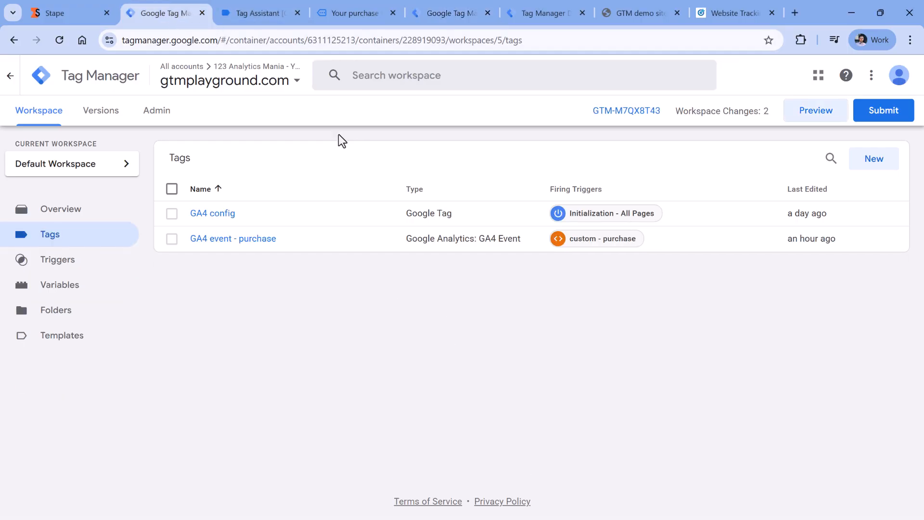
pyautogui.click(258, 18)
pyautogui.click(67, 260)
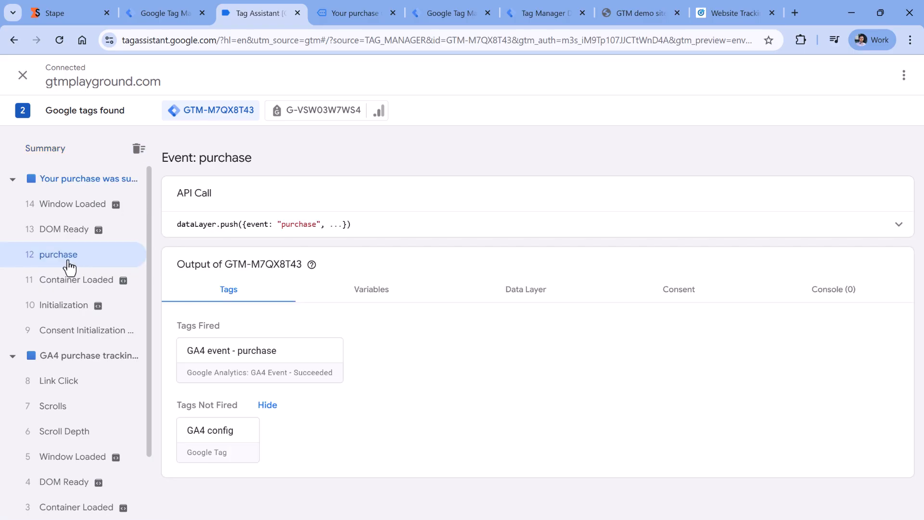
pyautogui.click(404, 227)
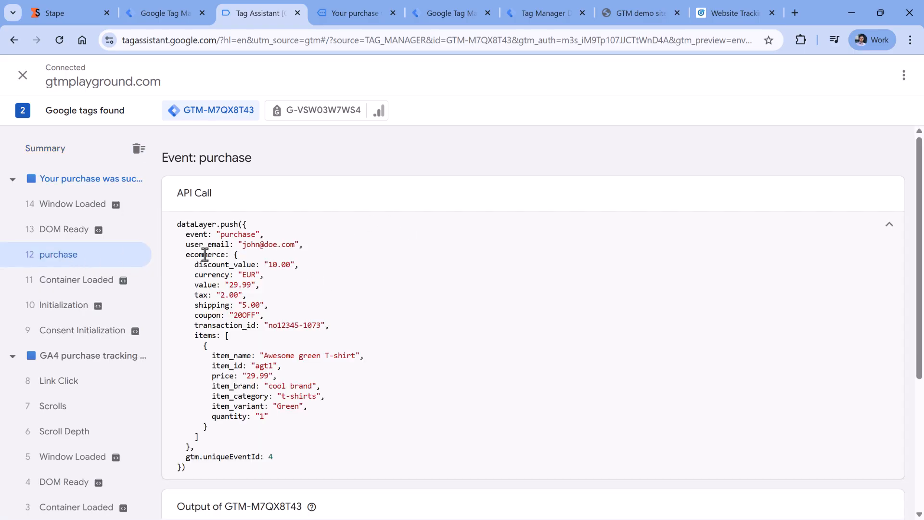
pyautogui.moveTo(186, 245); pyautogui.dragTo(305, 247)
pyautogui.click(296, 246)
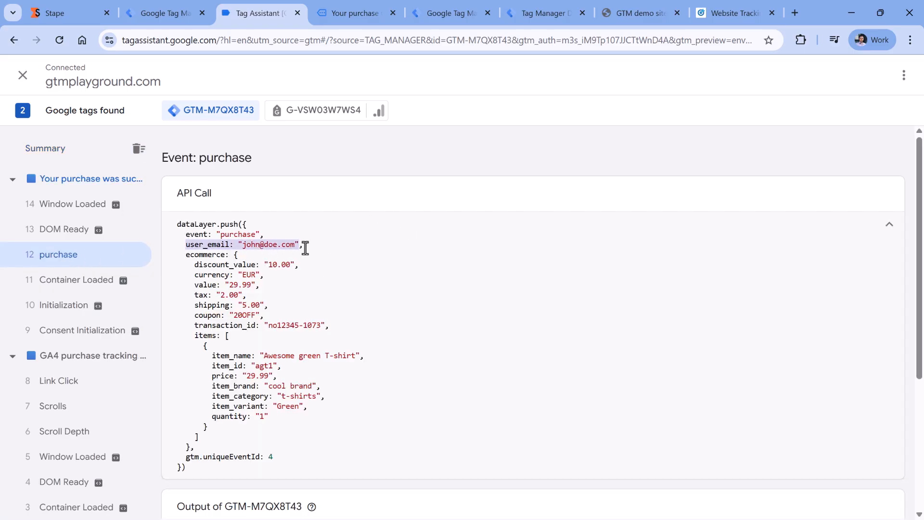
pyautogui.click(305, 247)
pyautogui.moveTo(186, 245); pyautogui.dragTo(302, 246)
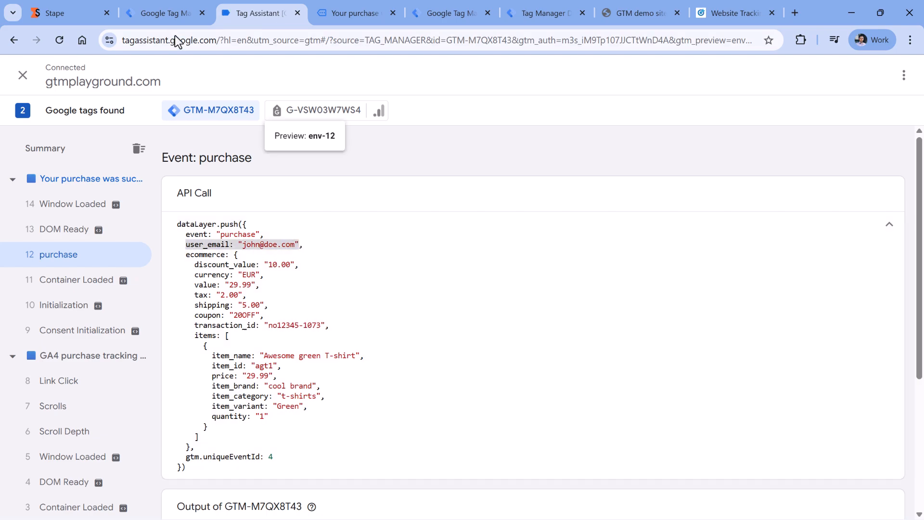
# - Create a variable of type User-Provided Data in the gtmplayground.com web container
pyautogui.click(166, 13)
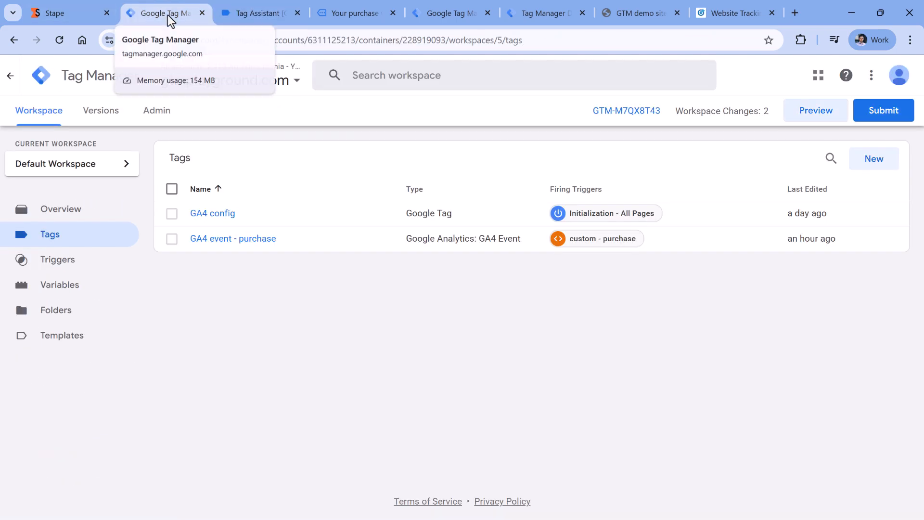
pyautogui.click(63, 296)
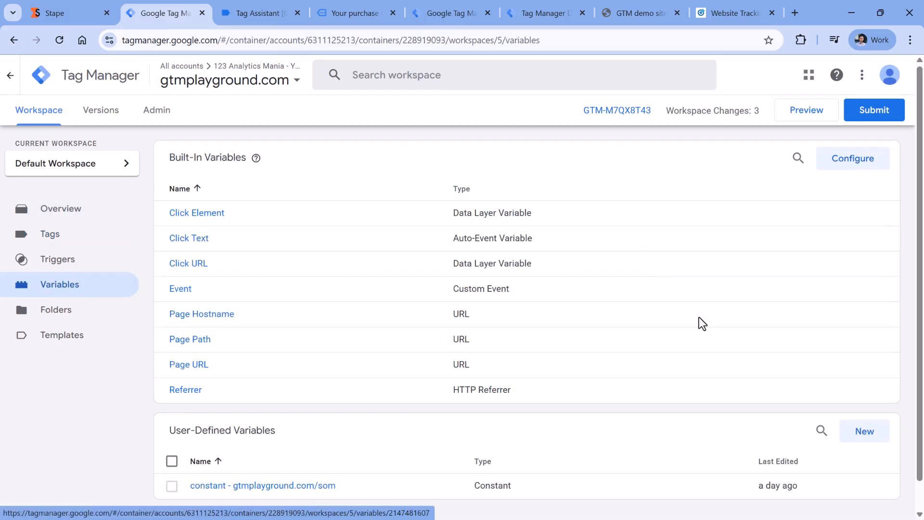
pyautogui.scroll(-1, 698, 323)
pyautogui.click(874, 404)
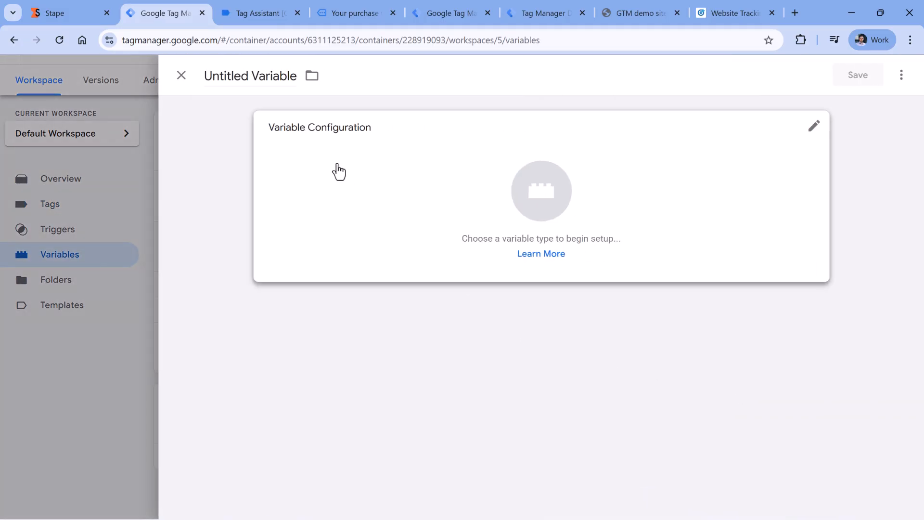
pyautogui.click(361, 186)
pyautogui.scroll(-10, 637, 241)
pyautogui.scroll(-2, 637, 241)
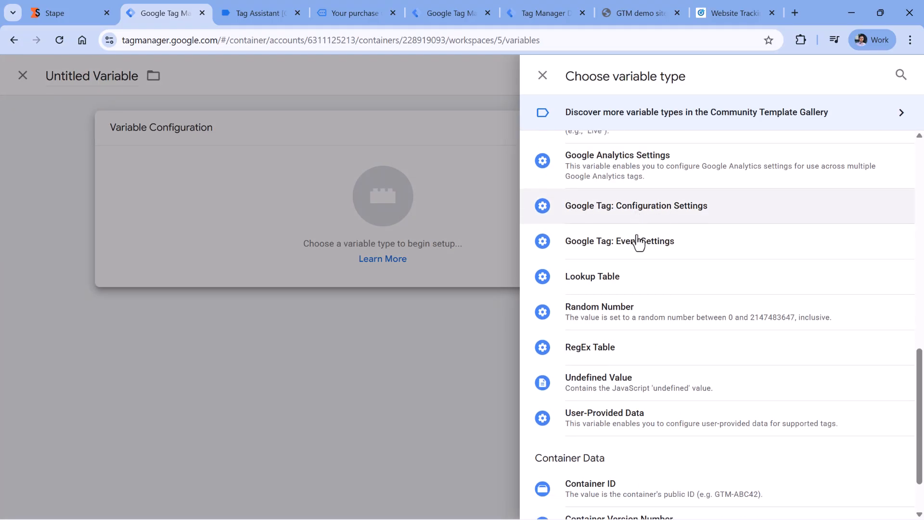
pyautogui.click(581, 368)
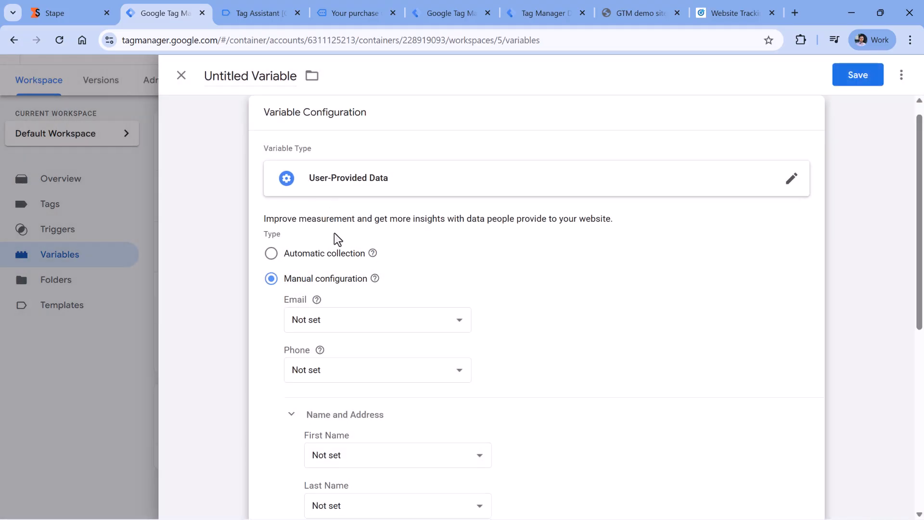
# - Start a new variable of type Data Layer Variable for the Email field of the user-provided data variable
pyautogui.click(348, 325)
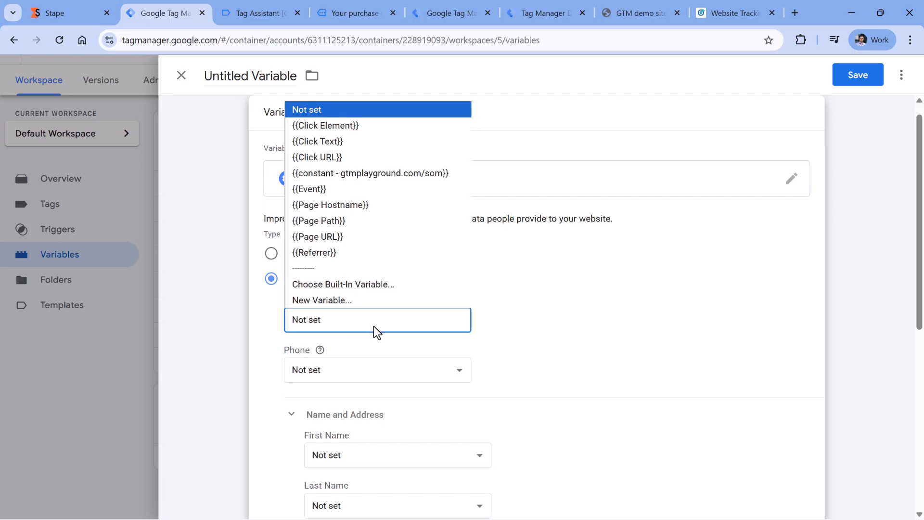
pyautogui.click(336, 300)
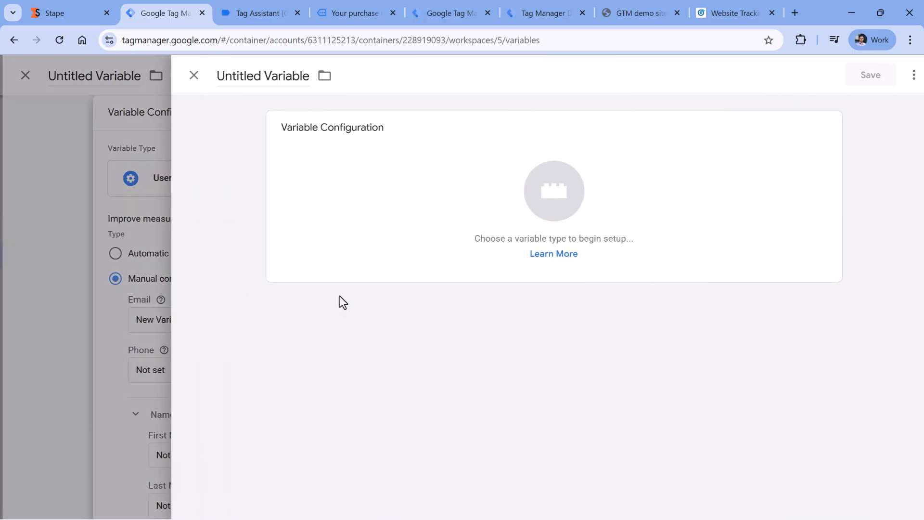
pyautogui.click(255, 13)
pyautogui.click(187, 245)
pyautogui.doubleClick(208, 244)
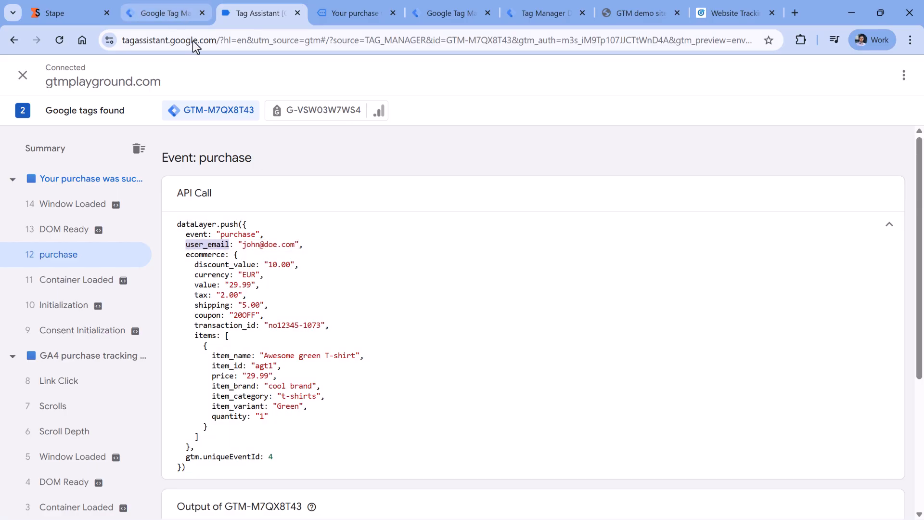
pyautogui.click(182, 17)
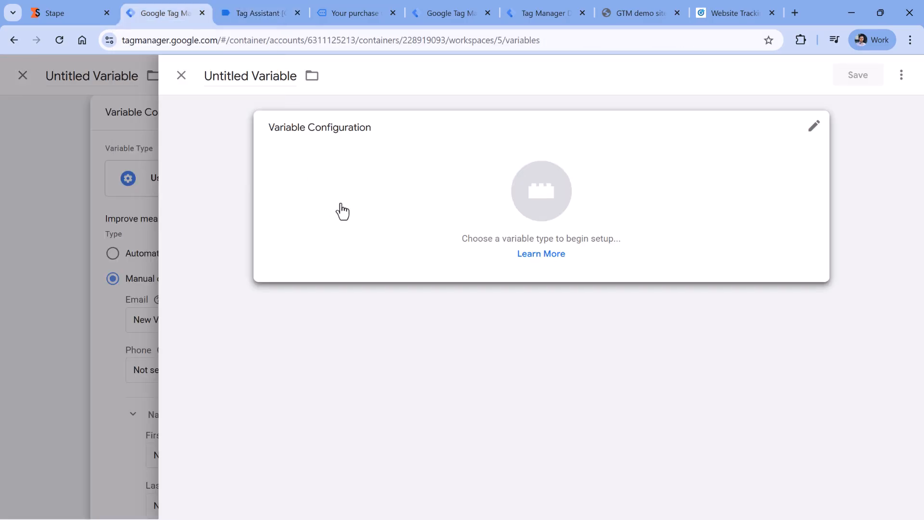
pyautogui.click(375, 204)
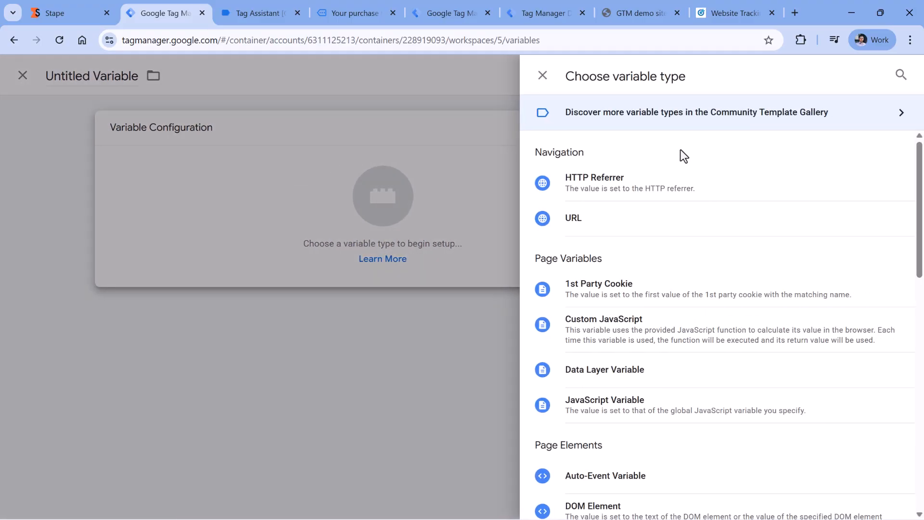
pyautogui.click(624, 370)
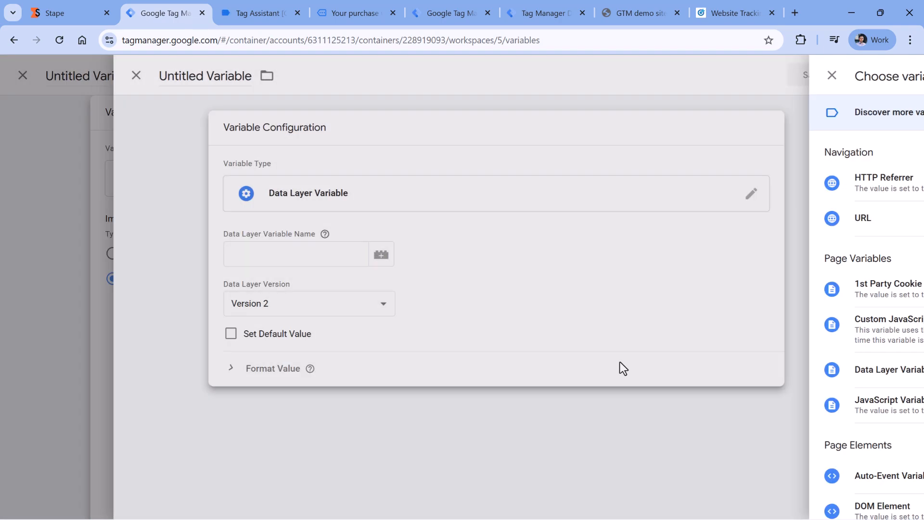
# - Set the data layer variable name to user_email, copied from the purchase event's data layer push, and save the variable as "dlv - user_email"
pyautogui.click(332, 256)
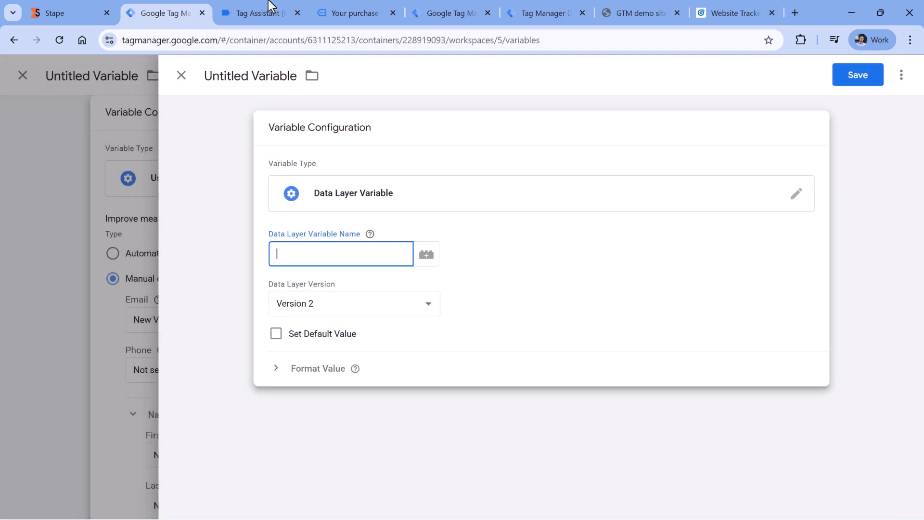
pyautogui.click(264, 14)
pyautogui.rightClick(231, 248)
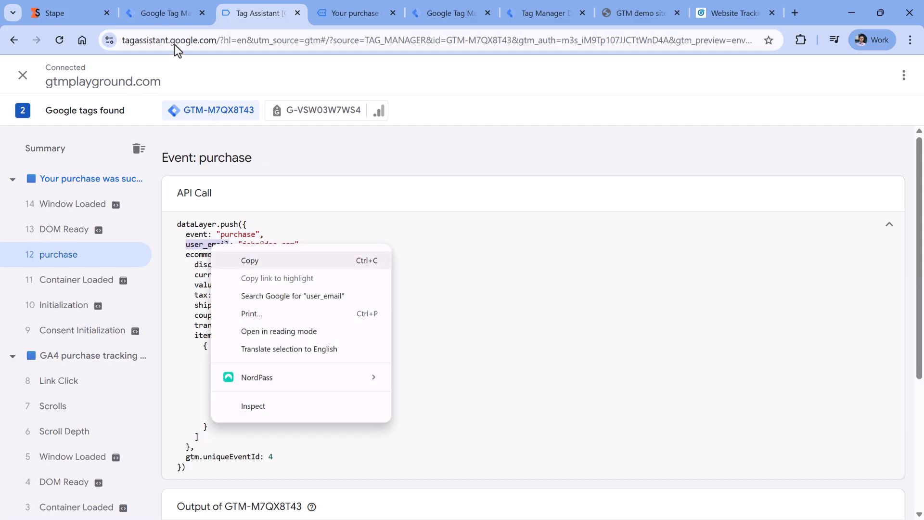
pyautogui.click(250, 260)
pyautogui.click(164, 13)
pyautogui.write('user_email')
pyautogui.click(252, 77)
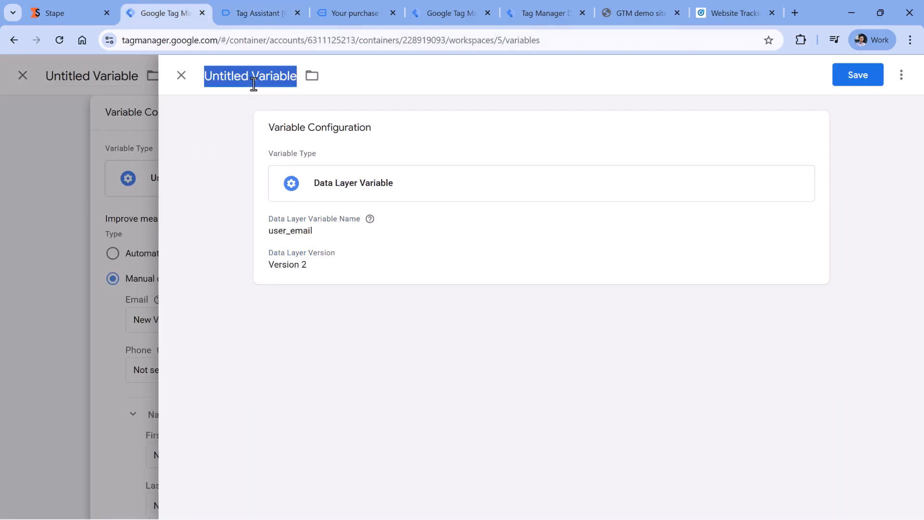
pyautogui.write('dlv -')
pyautogui.write('user_email')
pyautogui.click(858, 83)
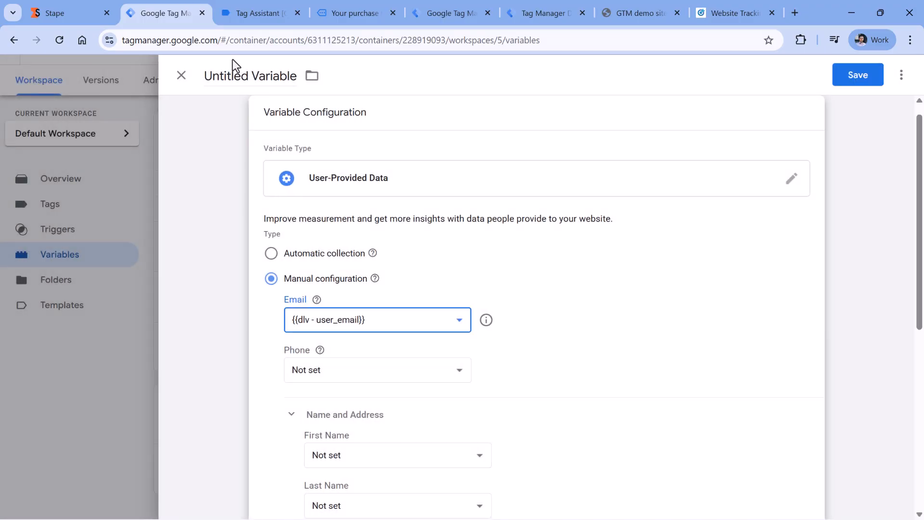
# - Name the User-Provided Data variable "user-provided data" and save it
pyautogui.click(238, 77)
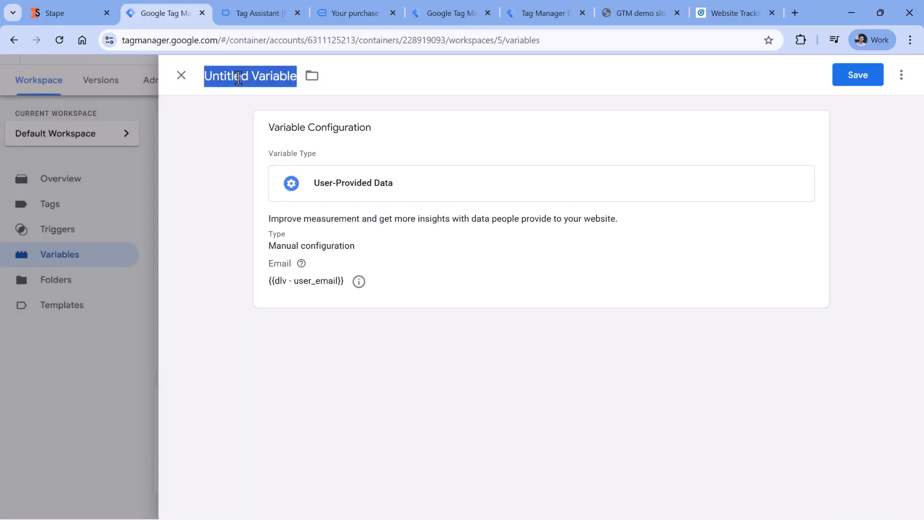
pyautogui.write('user-provided data')
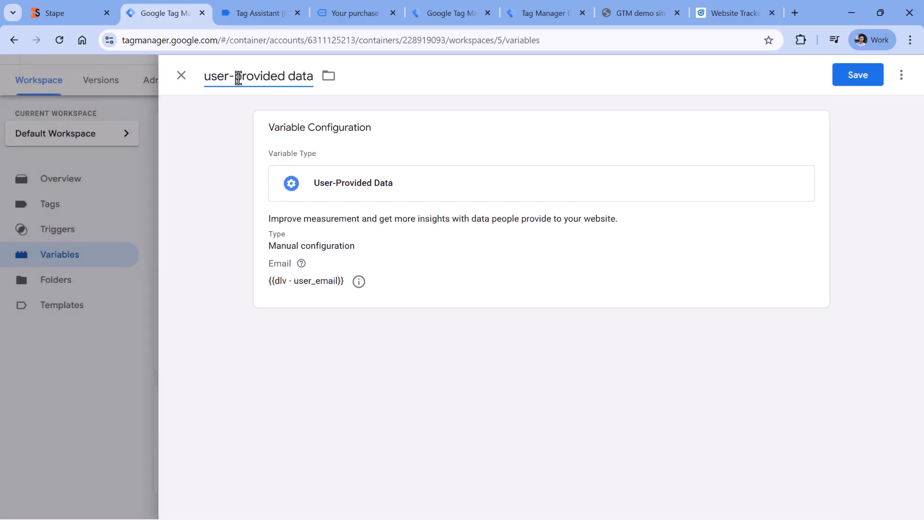
pyautogui.click(851, 79)
# - Add the event parameter user_data with the value {{user-provided data}} to the "GA4 event - purchase" tag and save it
pyautogui.click(50, 205)
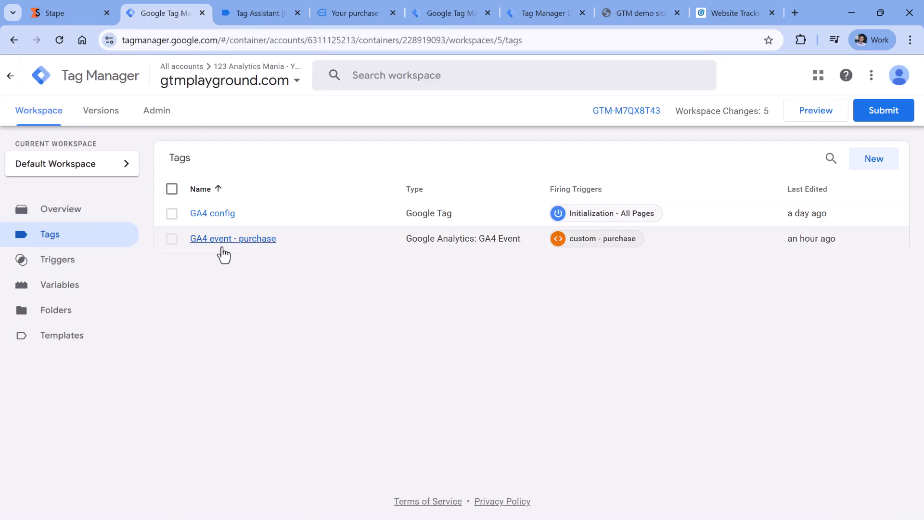
pyautogui.click(235, 249)
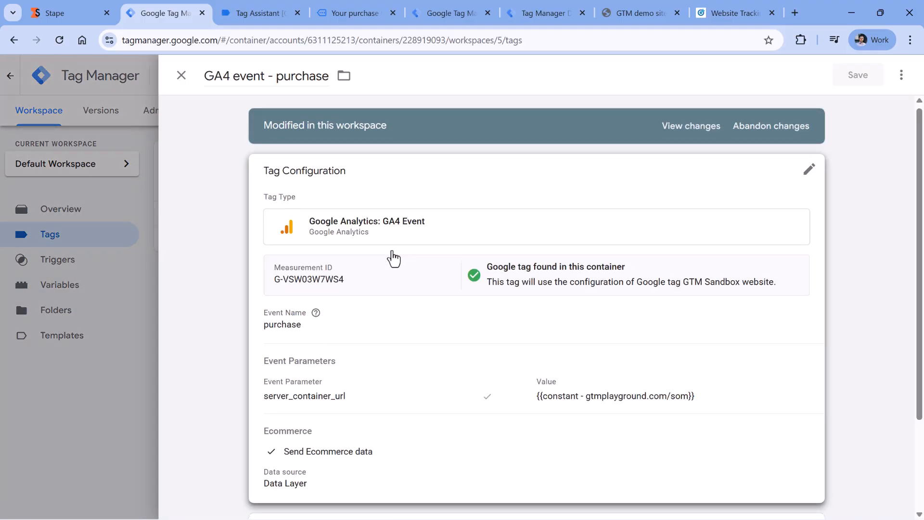
pyautogui.scroll(-1, 409, 258)
pyautogui.scroll(-3, 454, 273)
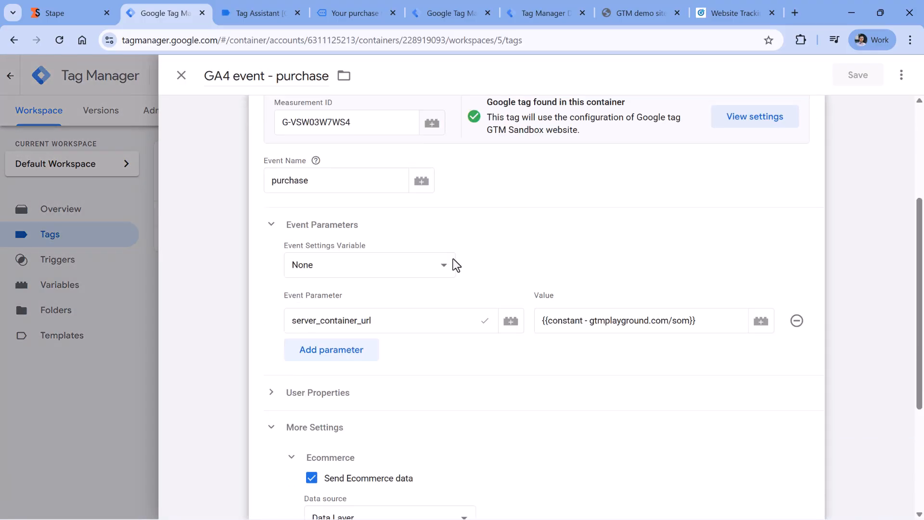
pyautogui.click(331, 346)
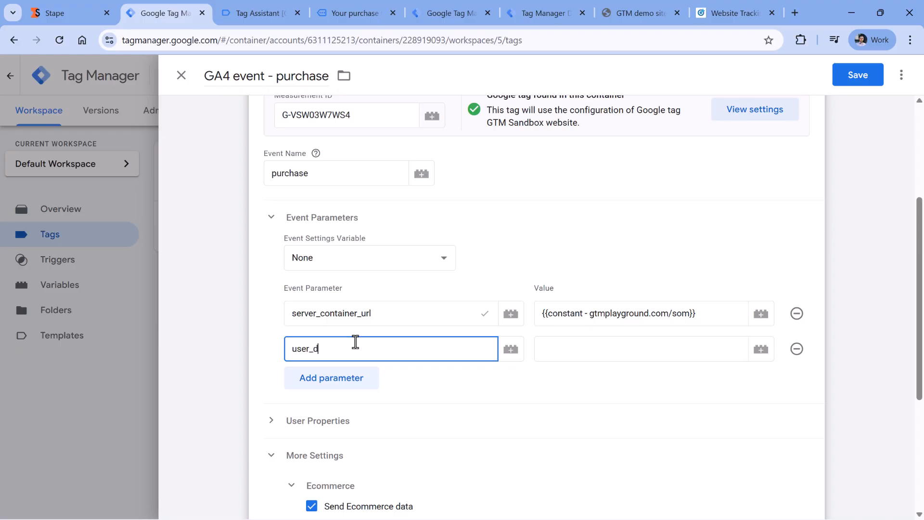
pyautogui.click(732, 346)
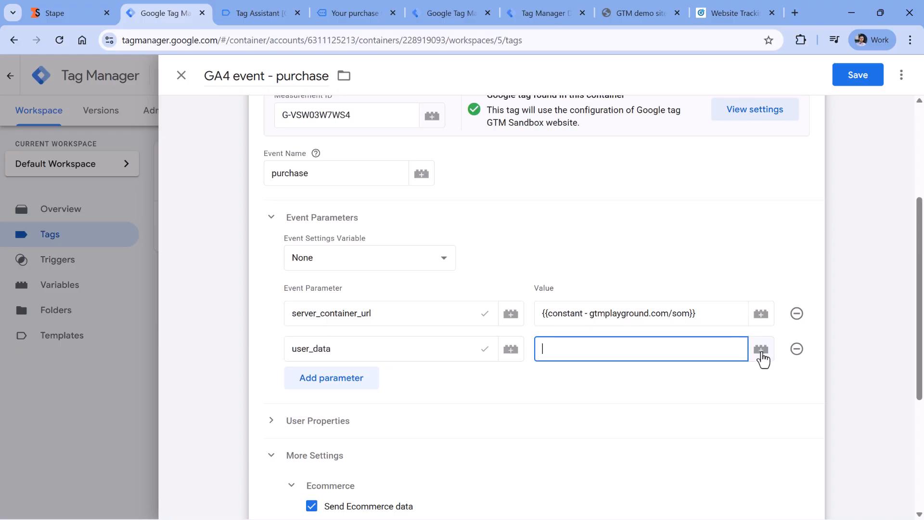
pyautogui.click(761, 352)
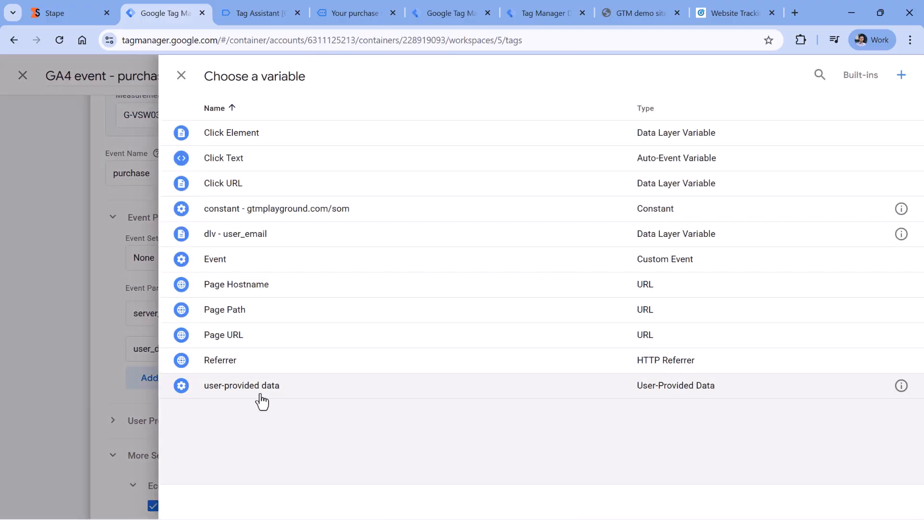
pyautogui.click(259, 391)
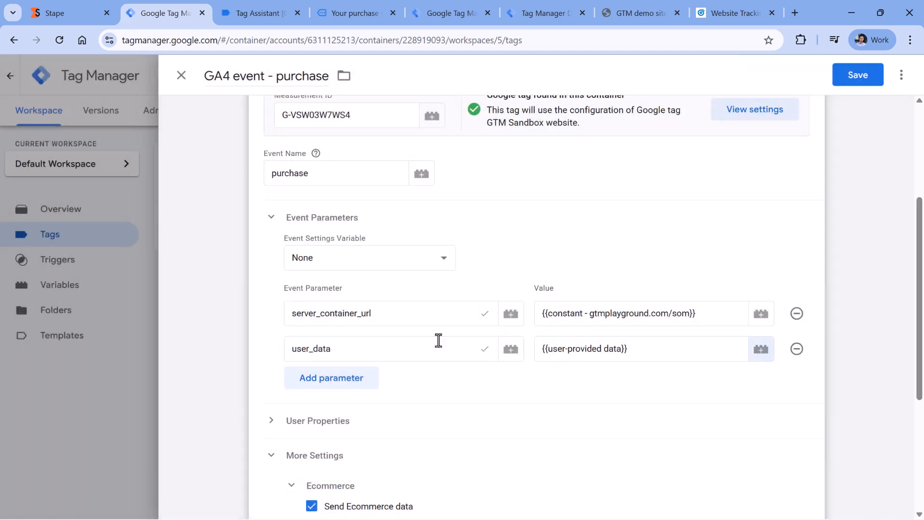
pyautogui.click(347, 348)
pyautogui.moveTo(346, 349); pyautogui.dragTo(292, 349)
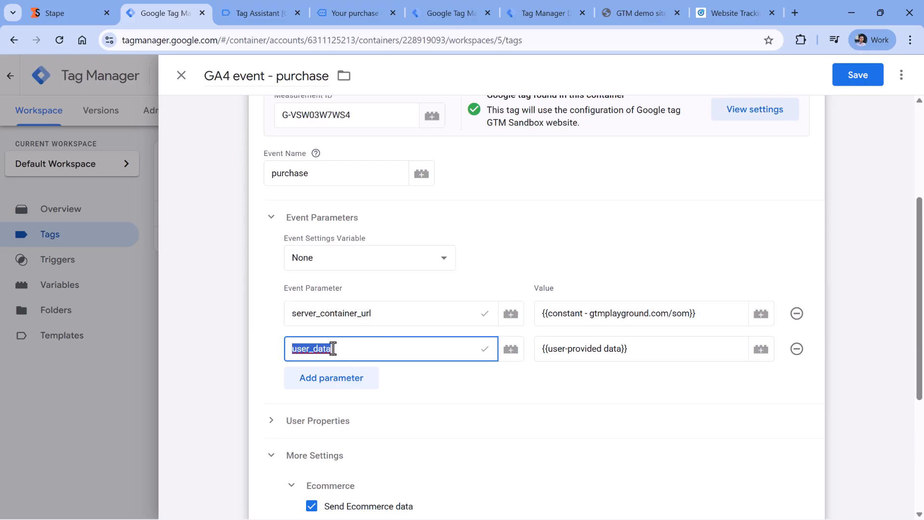
pyautogui.click(312, 350)
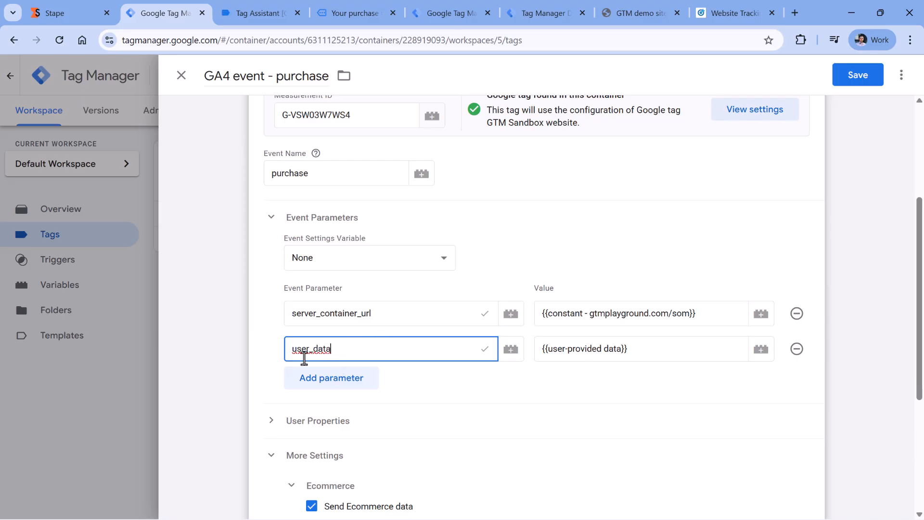
pyautogui.click(861, 78)
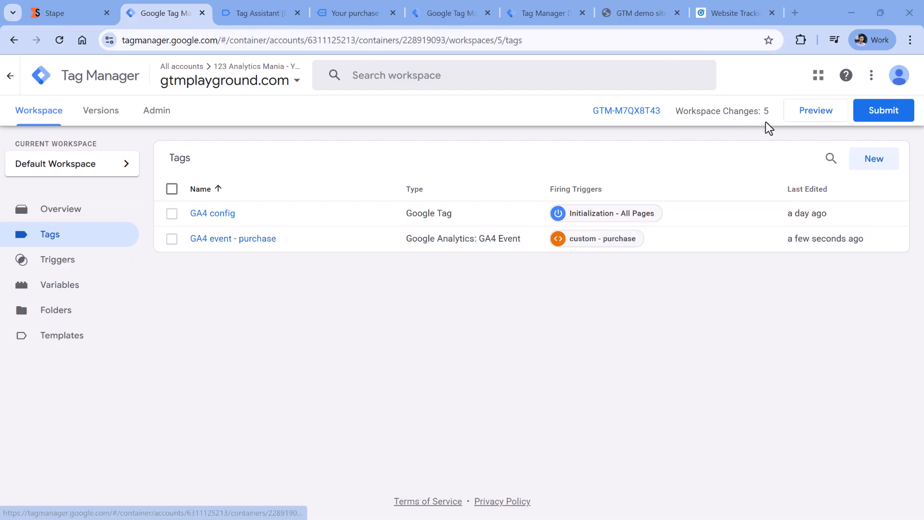
# - Restart the web container's preview and purchase the T-shirt on the demo site again
pyautogui.click(817, 118)
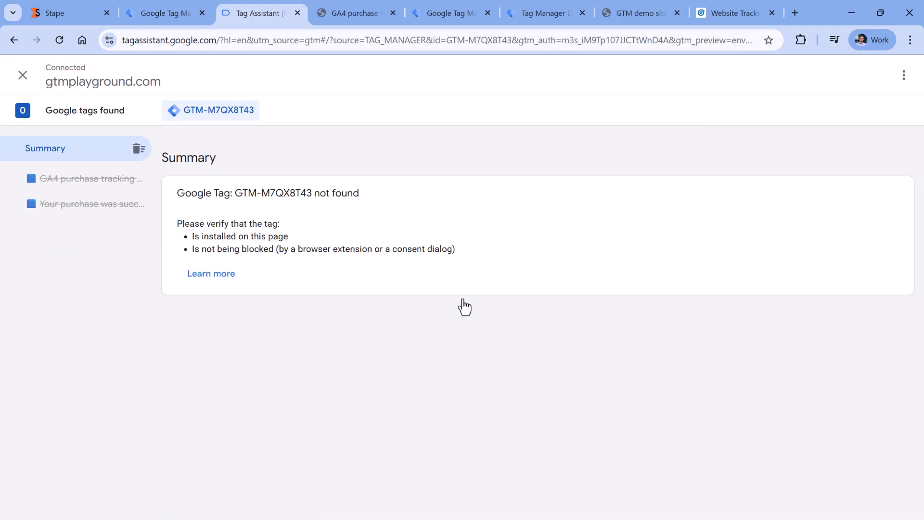
pyautogui.click(354, 16)
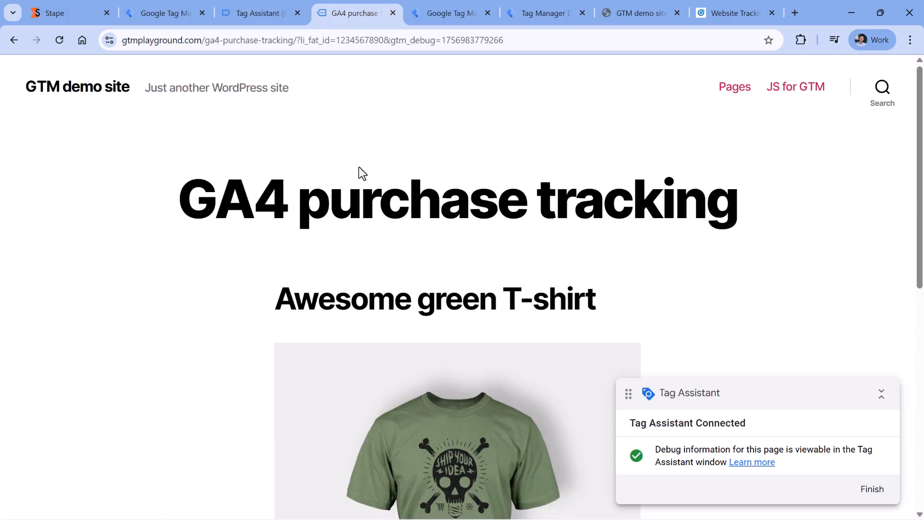
pyautogui.scroll(-5, 362, 178)
pyautogui.scroll(-3, 365, 189)
pyautogui.click(359, 288)
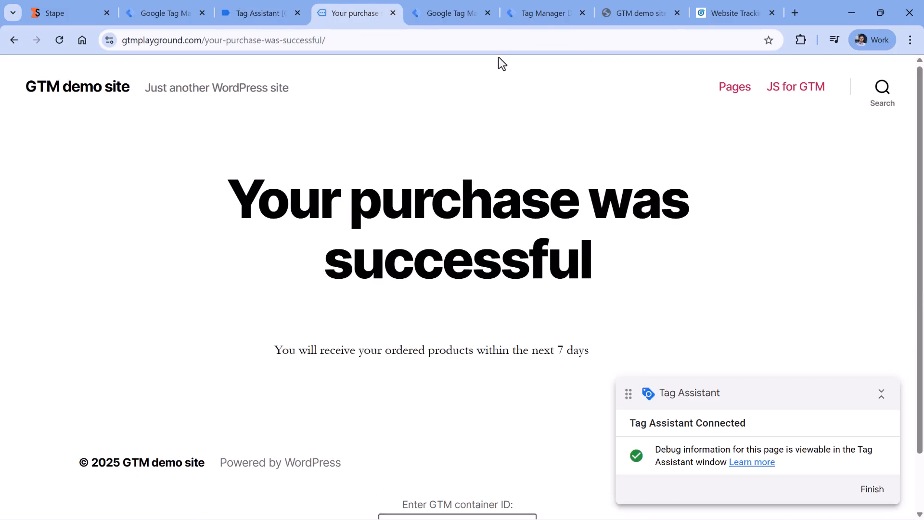
# - Examine the newest purchase event's console log in the server preview for the hashed email among the LinkedIn request's user IDs
pyautogui.click(541, 15)
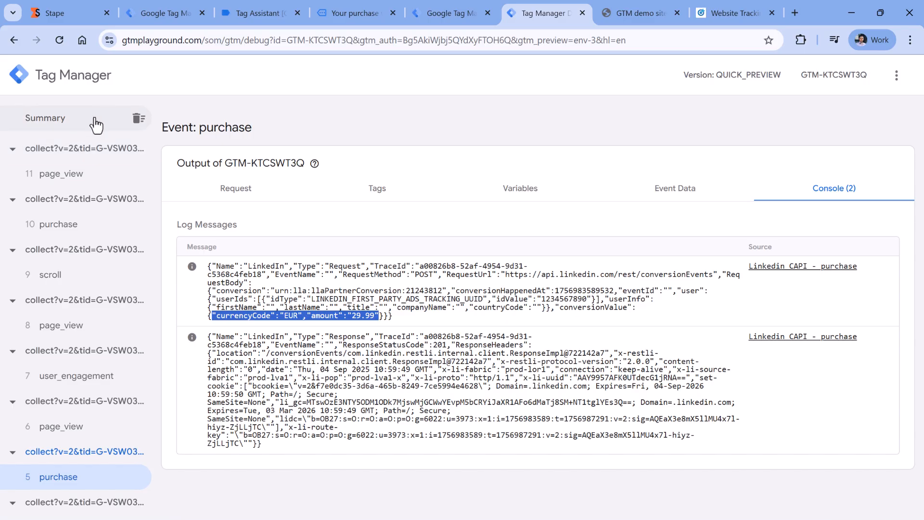
pyautogui.click(60, 225)
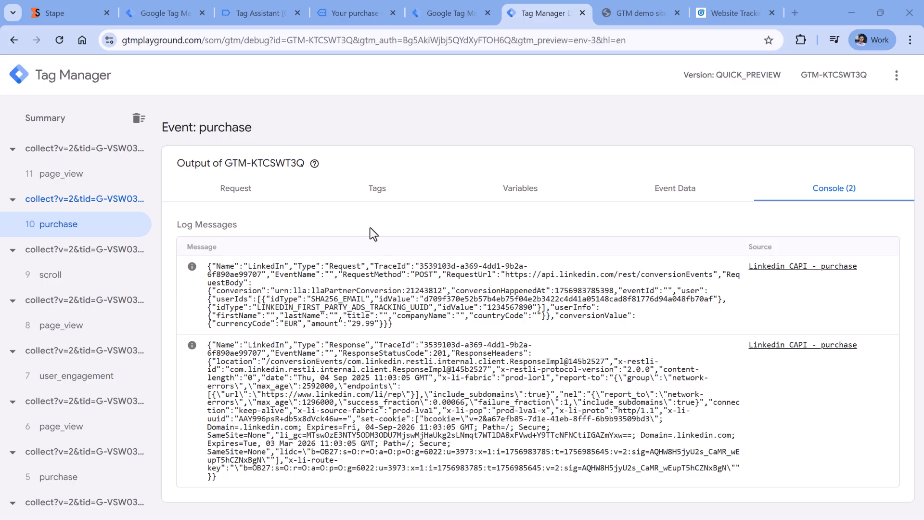
pyautogui.moveTo(271, 299); pyautogui.dragTo(569, 300)
pyautogui.moveTo(645, 299); pyautogui.dragTo(717, 301)
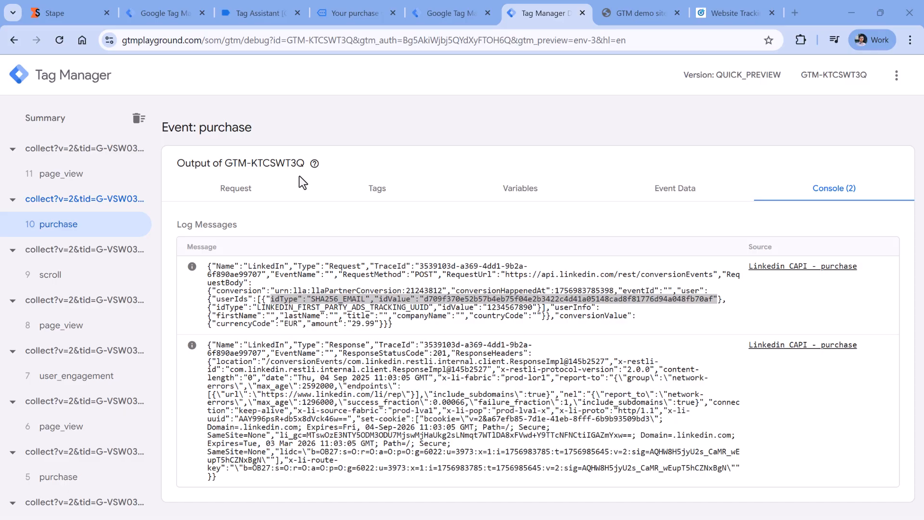
pyautogui.click(436, 300)
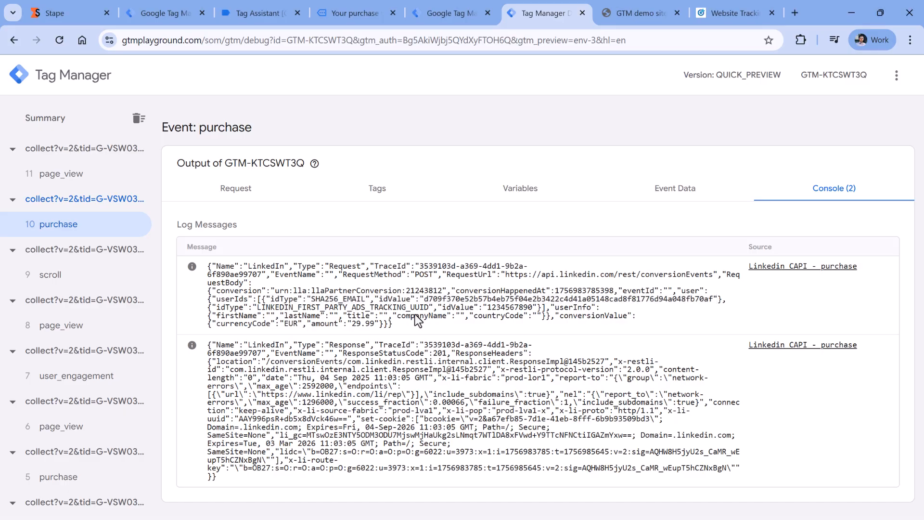
pyautogui.moveTo(425, 299); pyautogui.dragTo(722, 301)
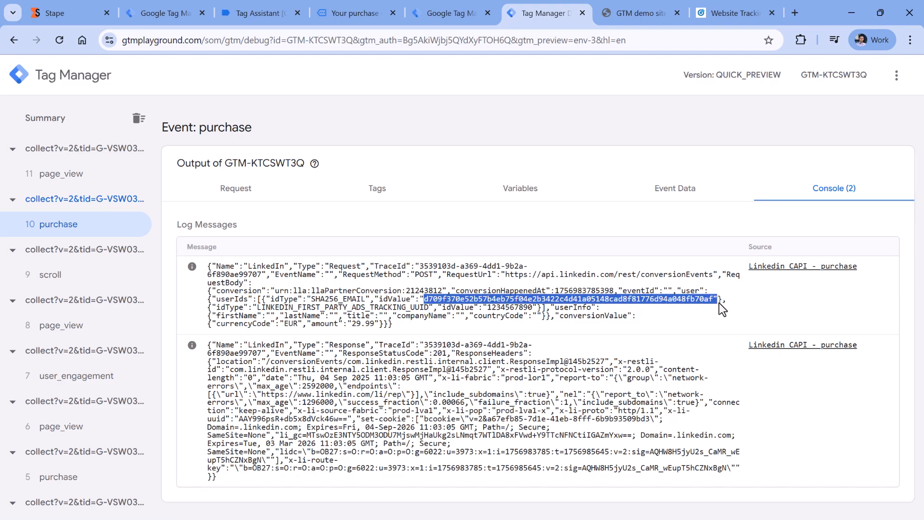
pyautogui.click(528, 308)
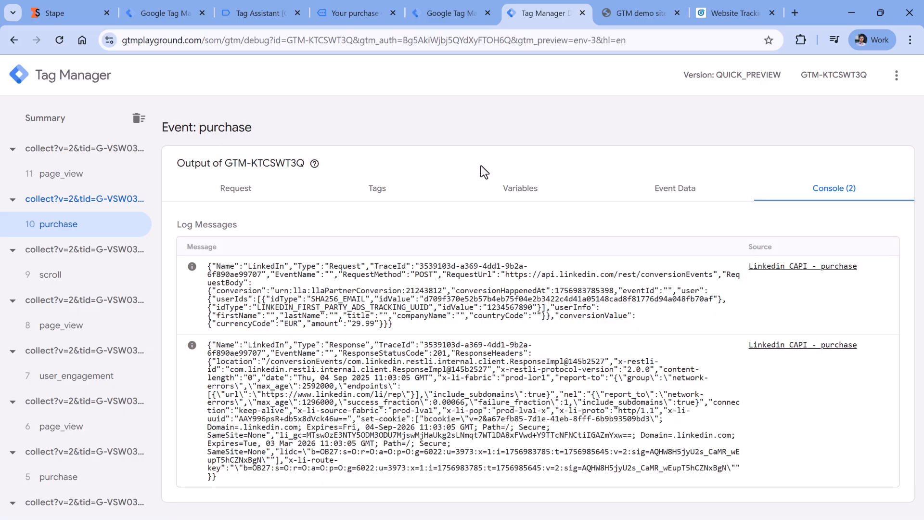
# - Add a SHA256_EMAIL property under User Ids Override in the server container's "Linkedin CAPI - purchase" tag
pyautogui.click(452, 19)
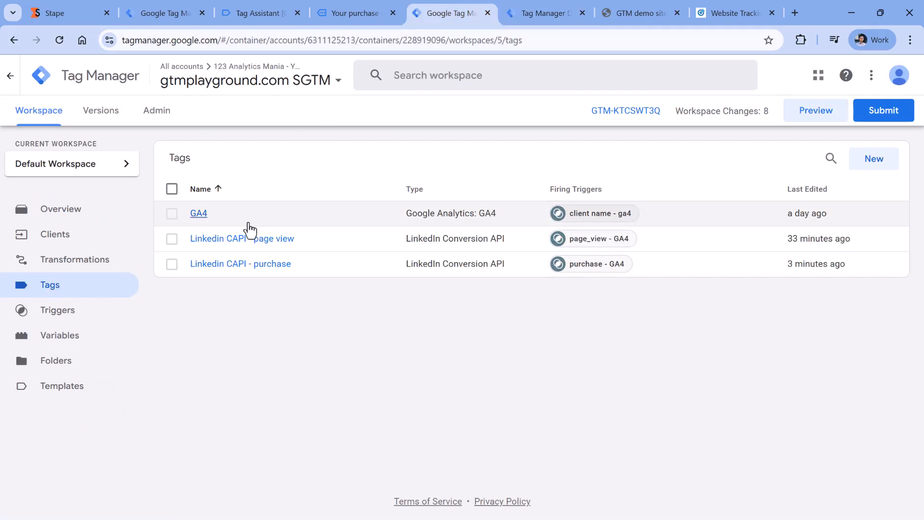
pyautogui.click(237, 264)
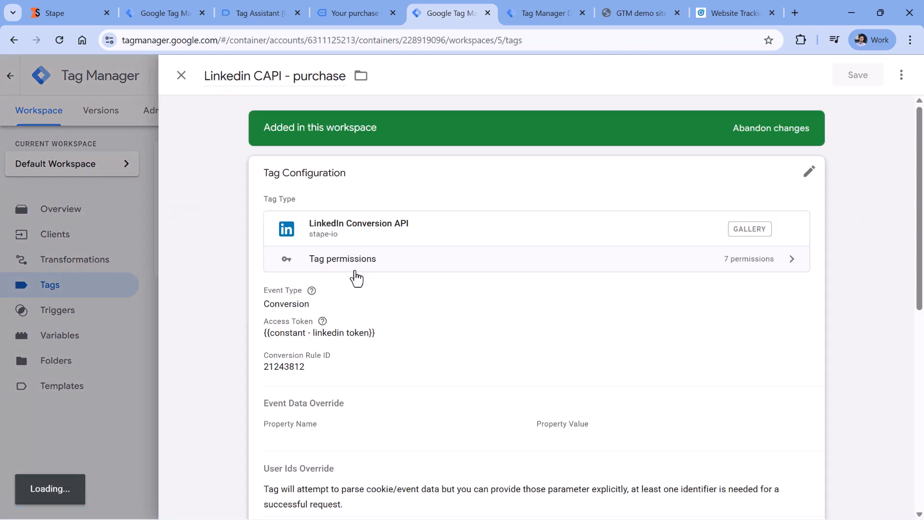
pyautogui.click(424, 372)
pyautogui.scroll(-5, 424, 250)
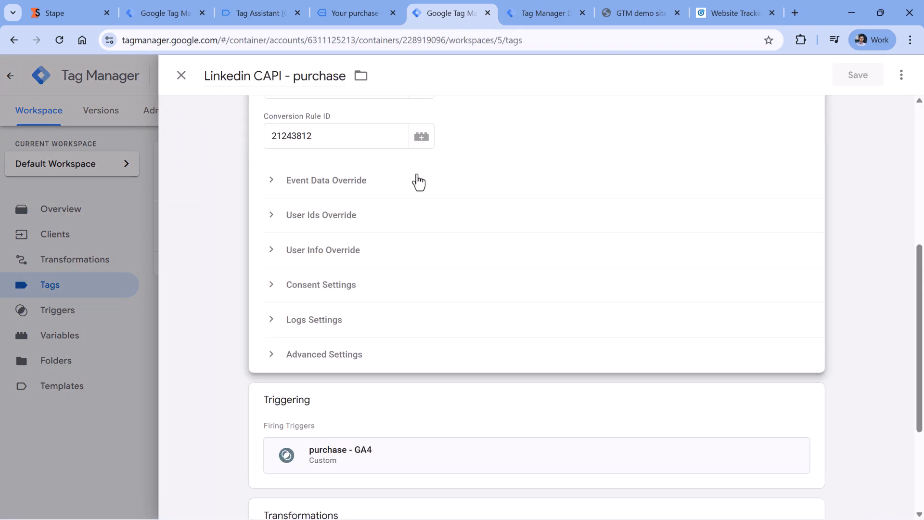
pyautogui.click(273, 215)
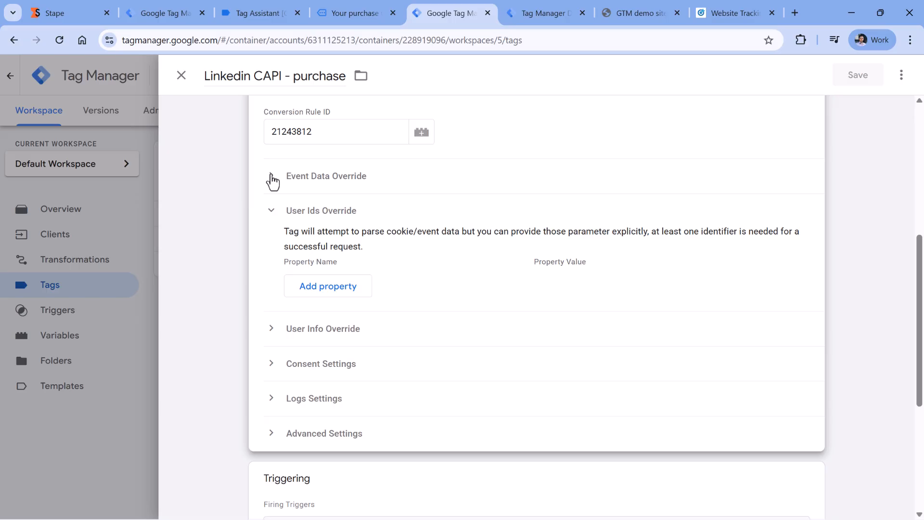
pyautogui.click(331, 289)
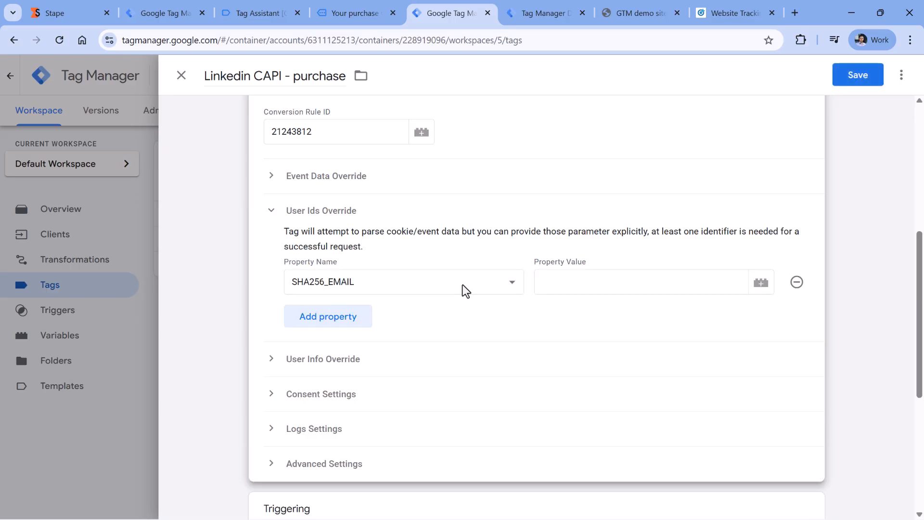
pyautogui.click(647, 274)
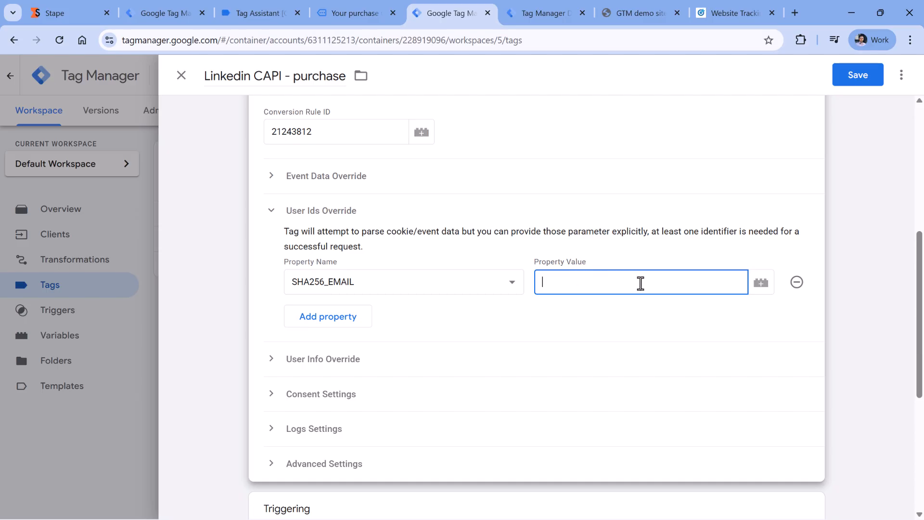
# - Remove the SHA256_EMAIL override property from the "Linkedin CAPI - purchase" tag and save the tag
pyautogui.scroll(1, 768, 289)
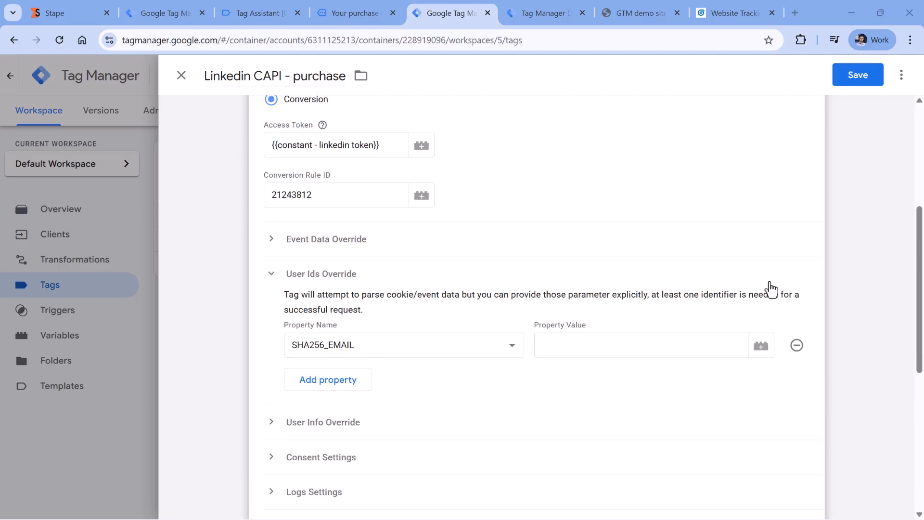
pyautogui.click(797, 345)
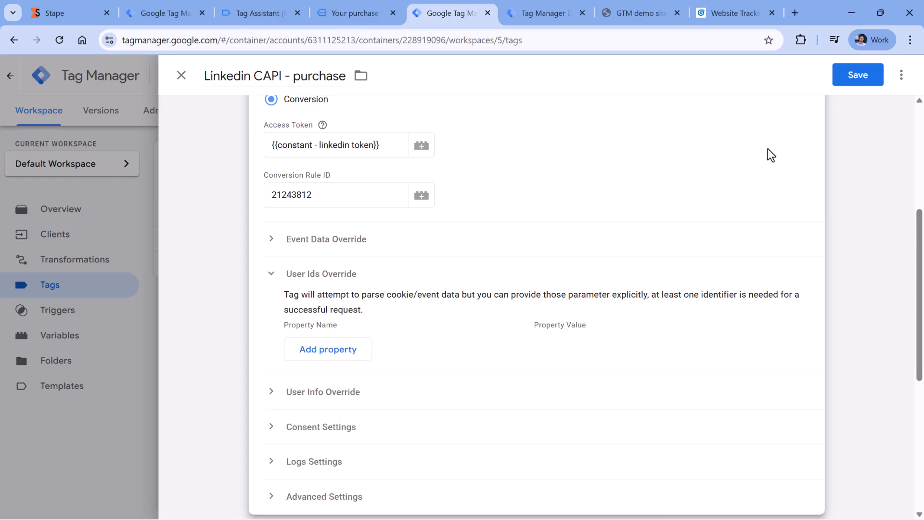
pyautogui.click(861, 78)
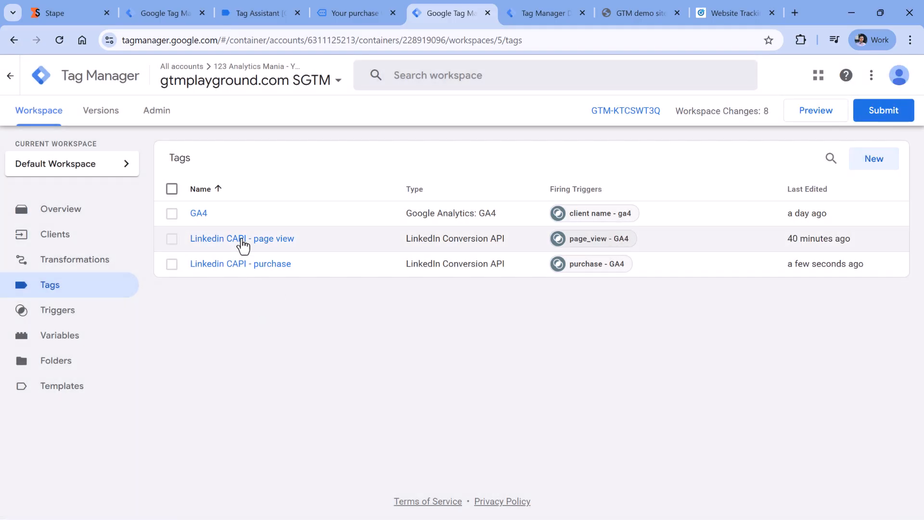
pyautogui.click(257, 13)
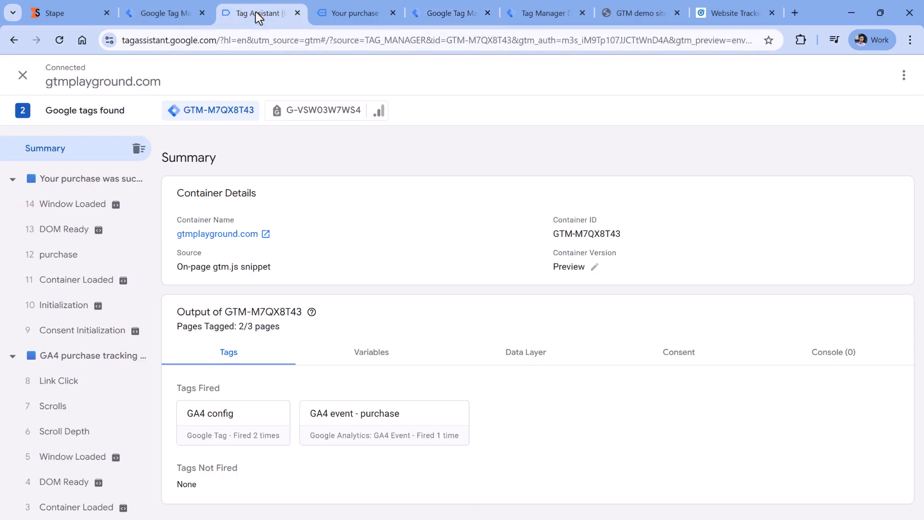
pyautogui.click(163, 12)
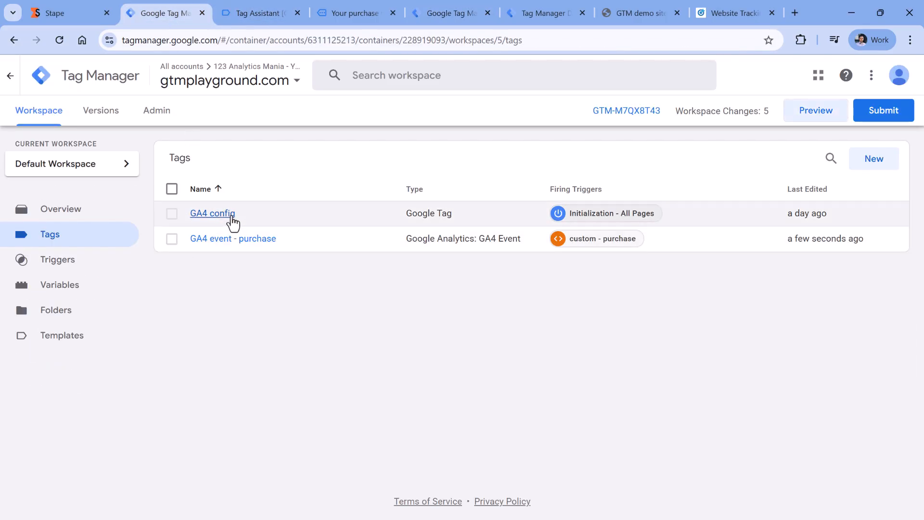
pyautogui.click(457, 13)
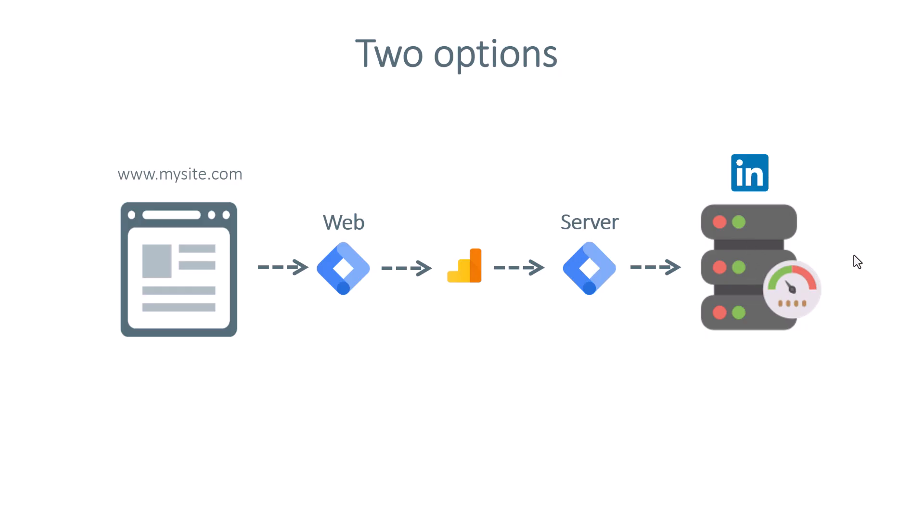
pyautogui.press('Right')
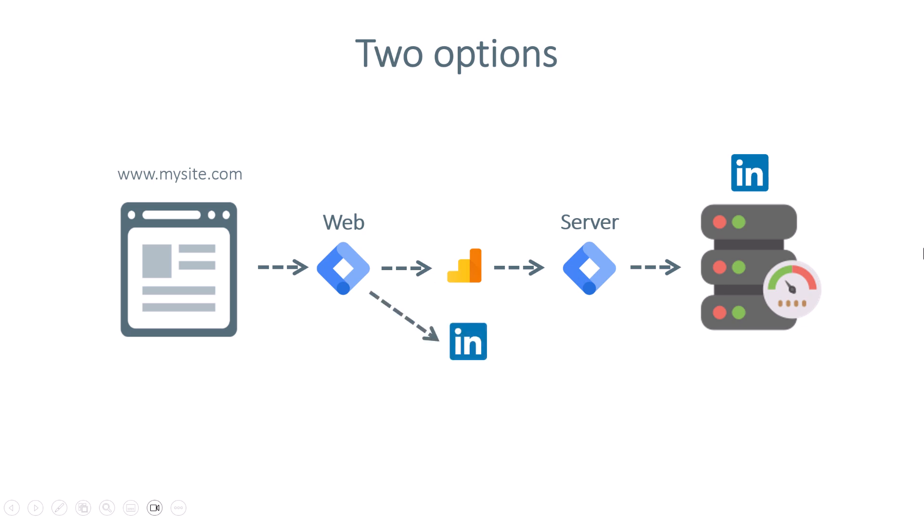
pyautogui.press('Right')
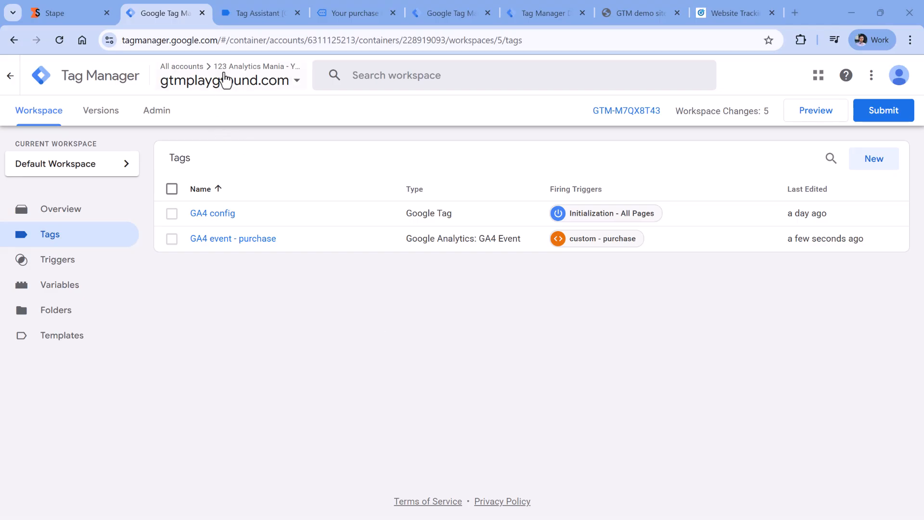
# - Create a new tag in the web container using the LinkedIn InsightTag 2.0 template imported from the Community Template Gallery
pyautogui.click(875, 159)
pyautogui.click(358, 178)
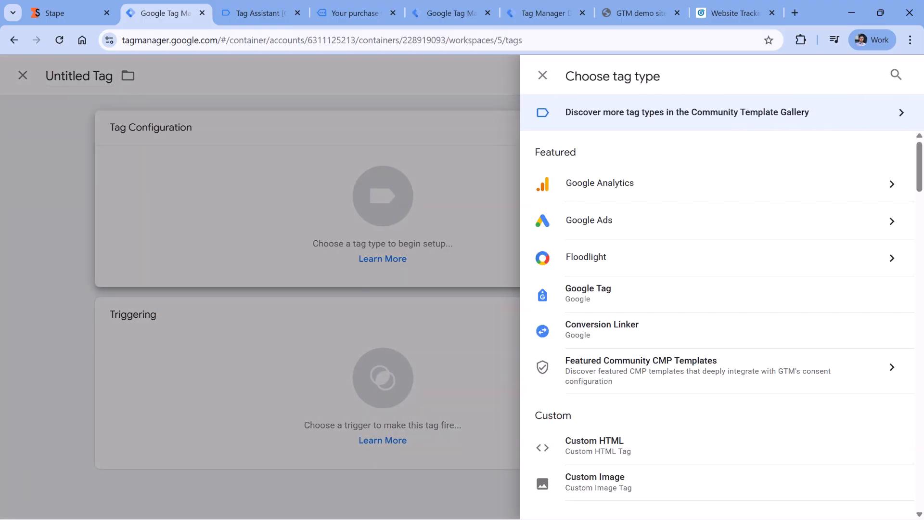
pyautogui.click(702, 121)
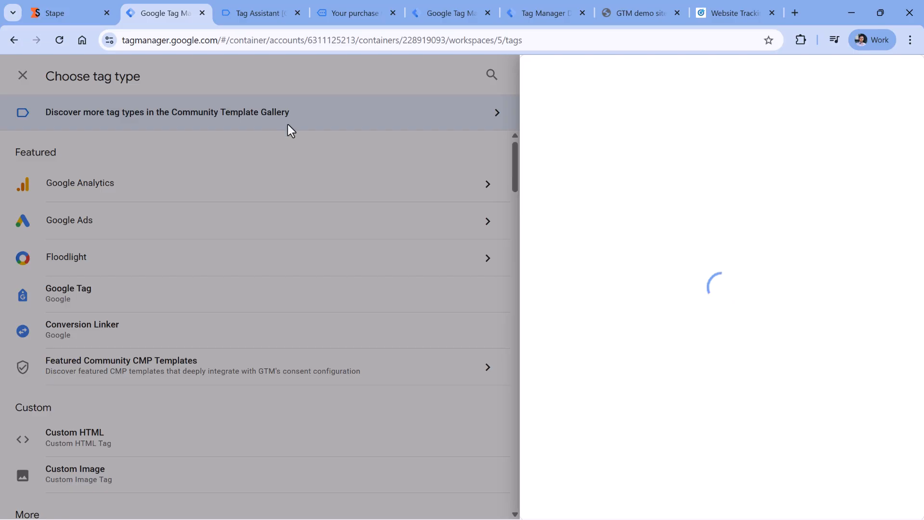
pyautogui.click(896, 78)
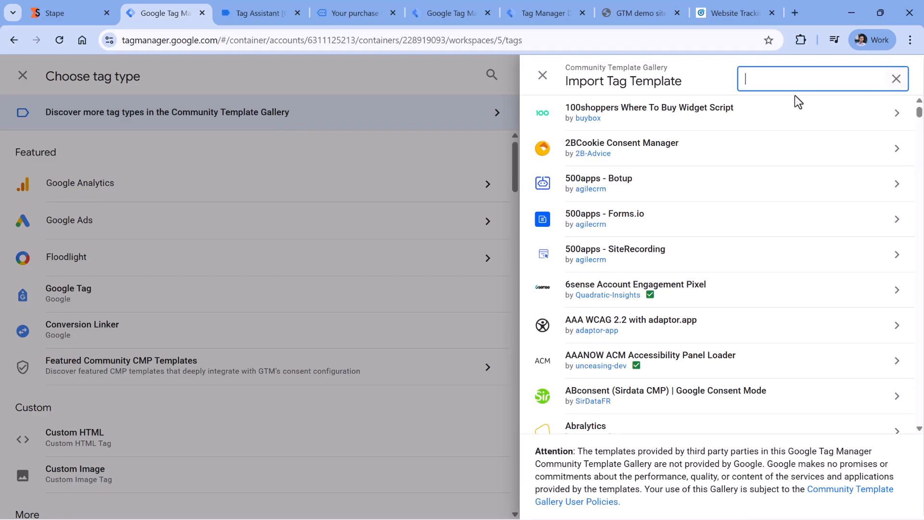
pyautogui.write('linkedin')
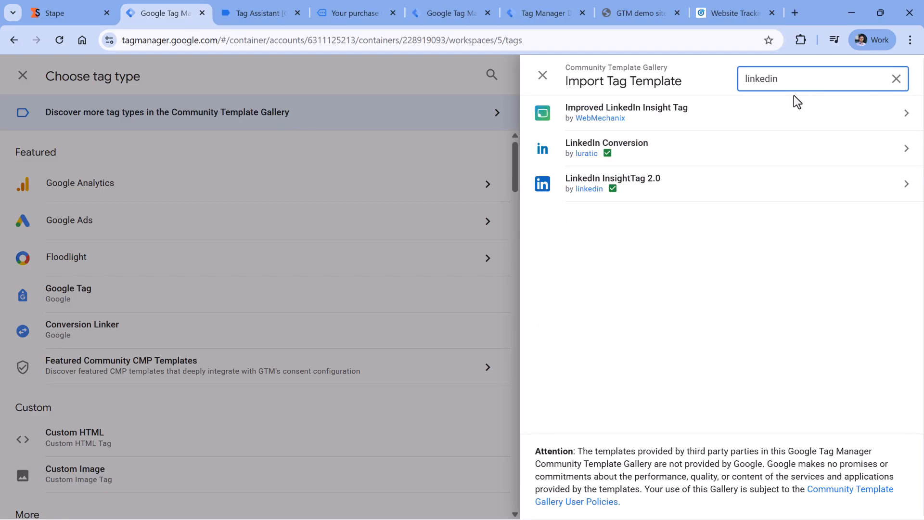
pyautogui.click(653, 189)
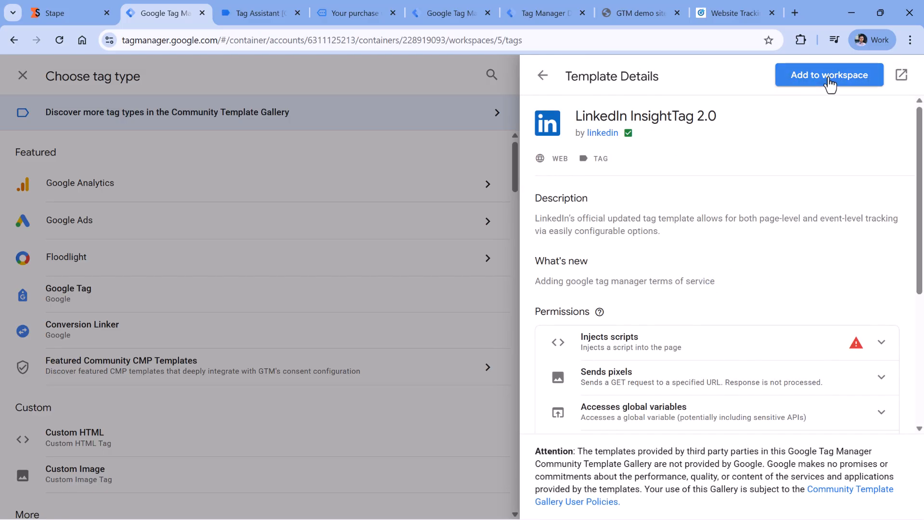
pyautogui.click(829, 81)
pyautogui.click(629, 377)
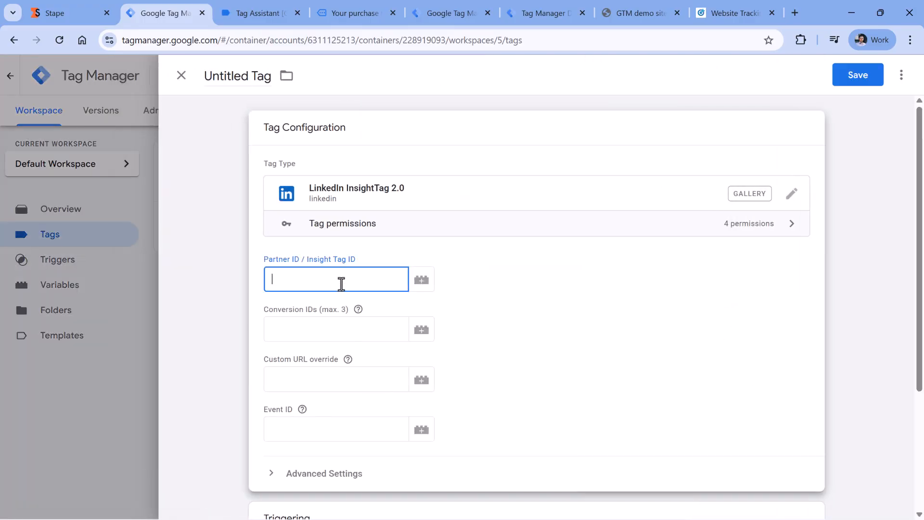
# - Switch to LinkedIn Campaign Manager and open the Insight Tag source in the Signals manager
pyautogui.click(732, 14)
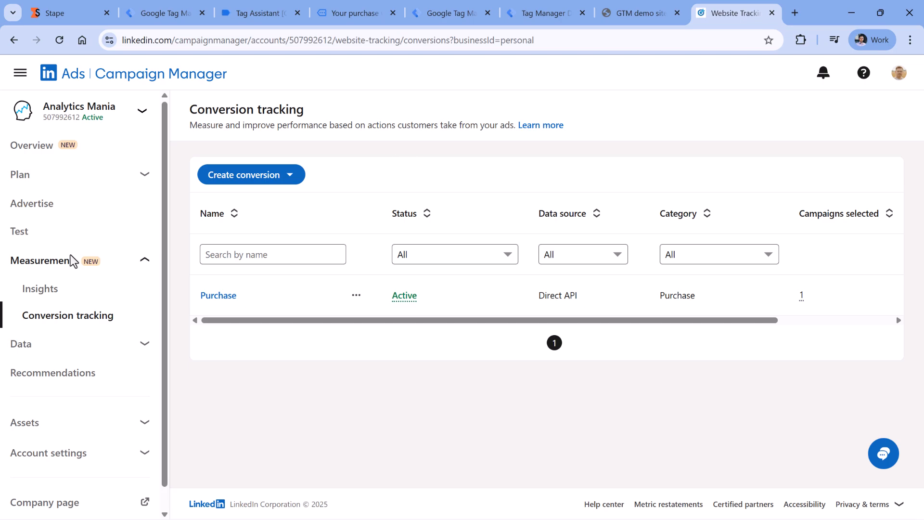
pyautogui.click(43, 291)
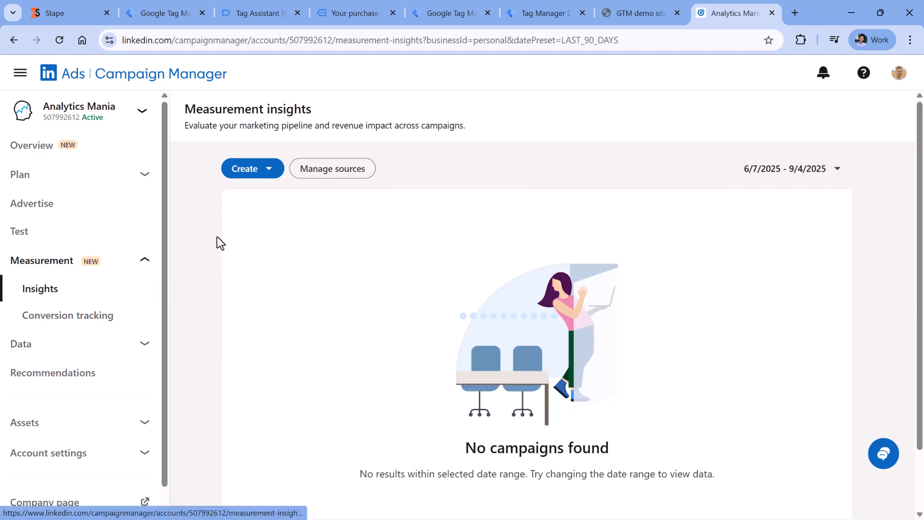
pyautogui.click(337, 174)
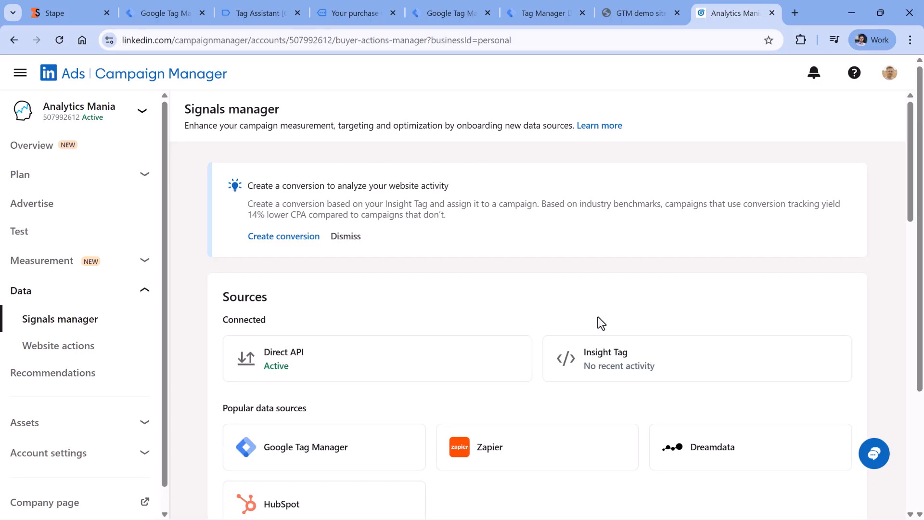
pyautogui.click(609, 370)
pyautogui.scroll(-3, 411, 238)
pyautogui.scroll(-1, 411, 238)
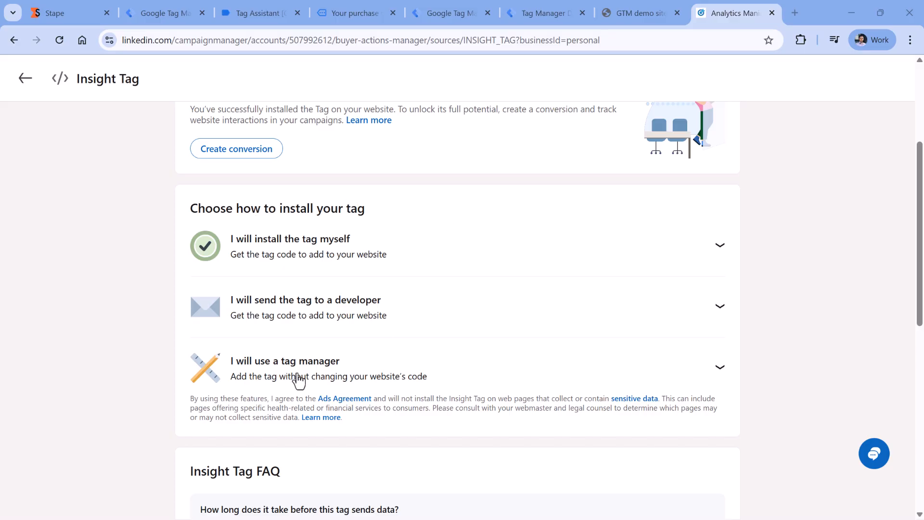
# - Expand the tag manager installation option for the Insight Tag and copy the partner ID
pyautogui.click(708, 369)
pyautogui.click(595, 349)
pyautogui.scroll(-3, 324, 353)
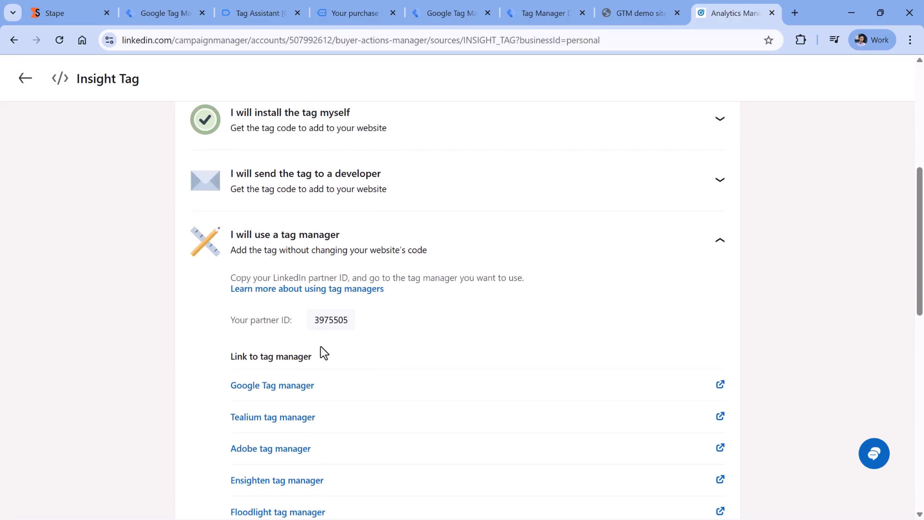
pyautogui.click(334, 329)
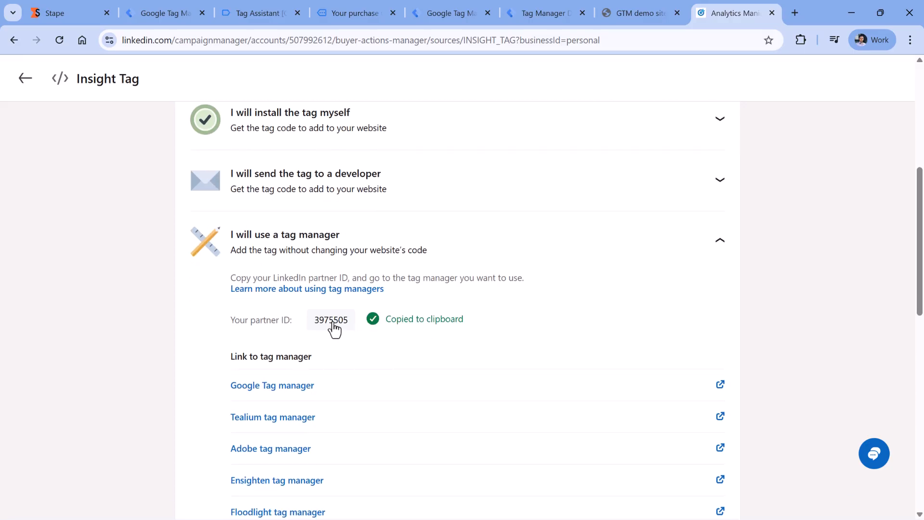
# - Paste the copied partner ID into the web container's LinkedIn InsightTag 2.0 tag and assign the "Initialization - All Pages" trigger
pyautogui.click(241, 13)
pyautogui.click(186, 15)
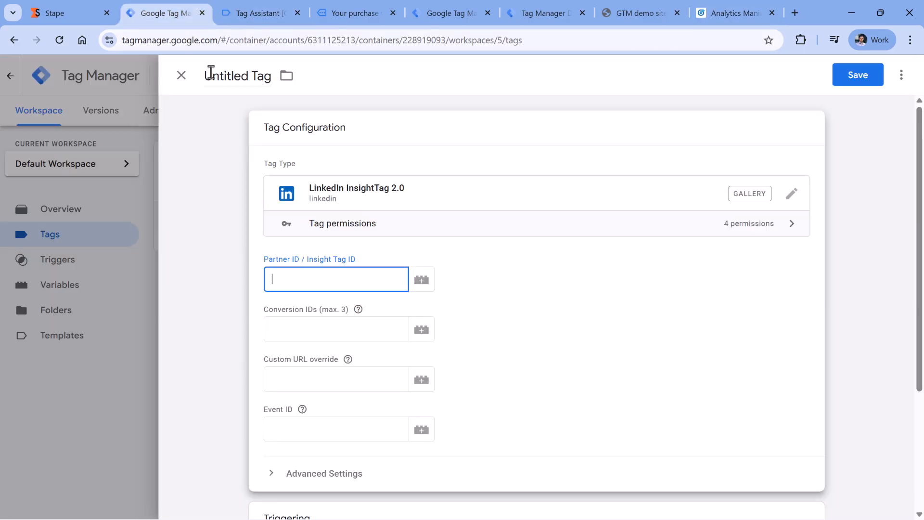
pyautogui.hotkey('ctrl', 'v')
pyautogui.click(354, 316)
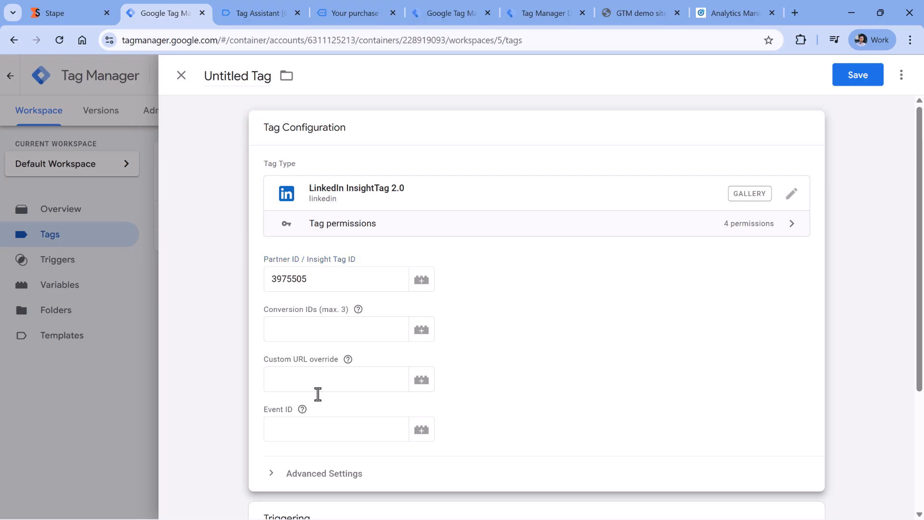
pyautogui.scroll(-3, 481, 310)
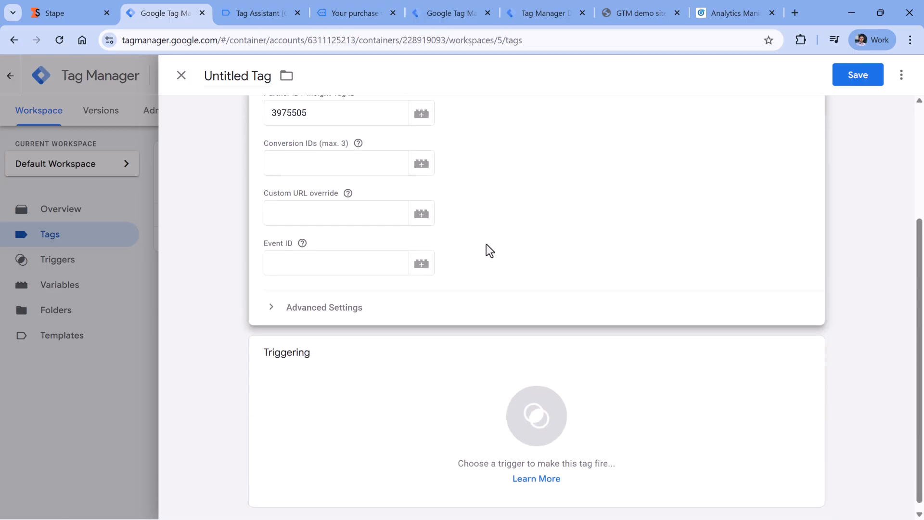
pyautogui.click(344, 388)
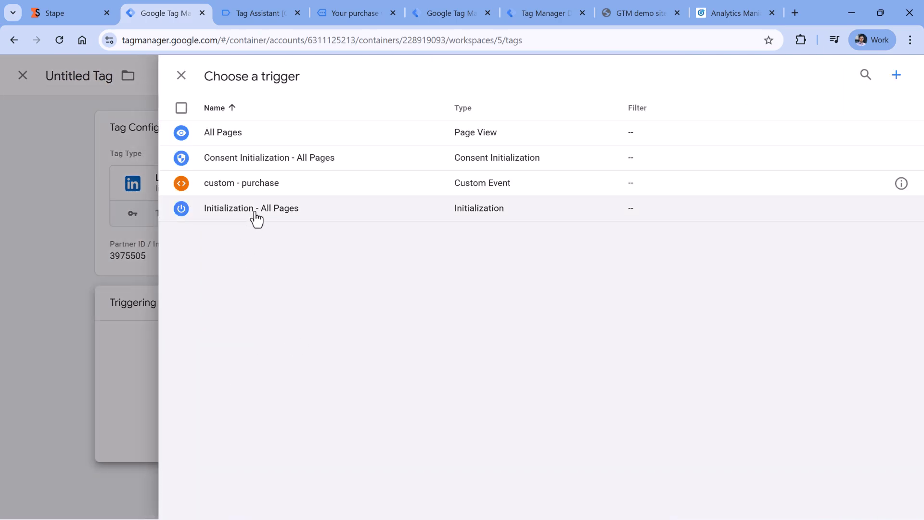
pyautogui.click(256, 218)
# - Name the LinkedIn InsightTag 2.0 tag "Linkedin - pageview" and save it
pyautogui.click(232, 78)
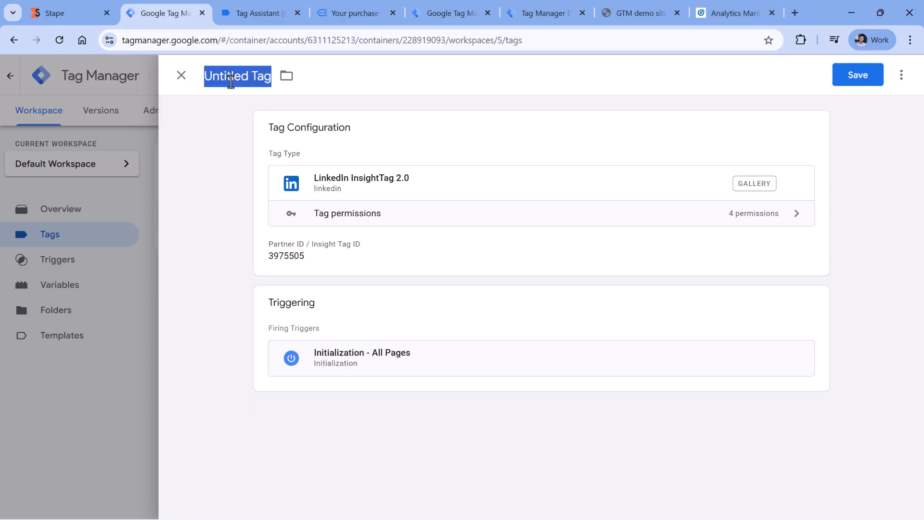
pyautogui.write('Linkedin - ')
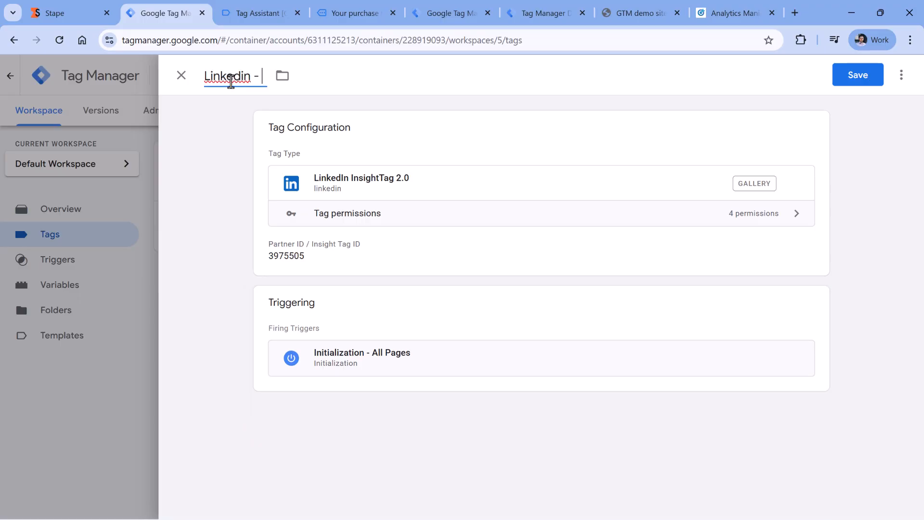
pyautogui.write('pageview')
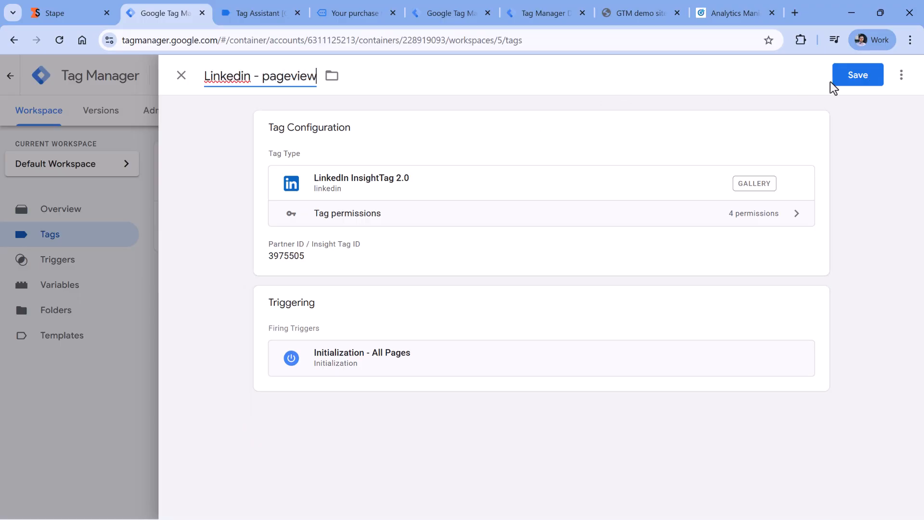
pyautogui.click(847, 80)
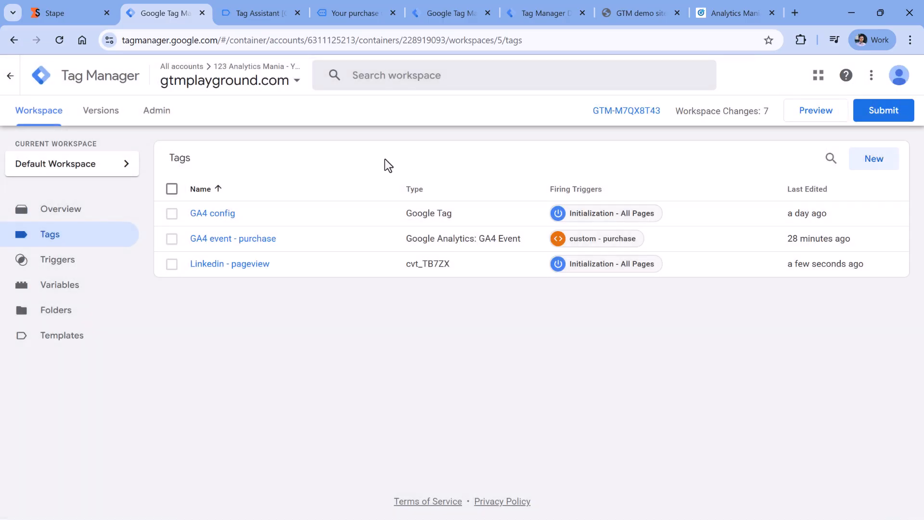
# - Create a new tag in the web container with the LinkedIn InsightTag 2.0 tag type
pyautogui.click(870, 164)
pyautogui.click(336, 183)
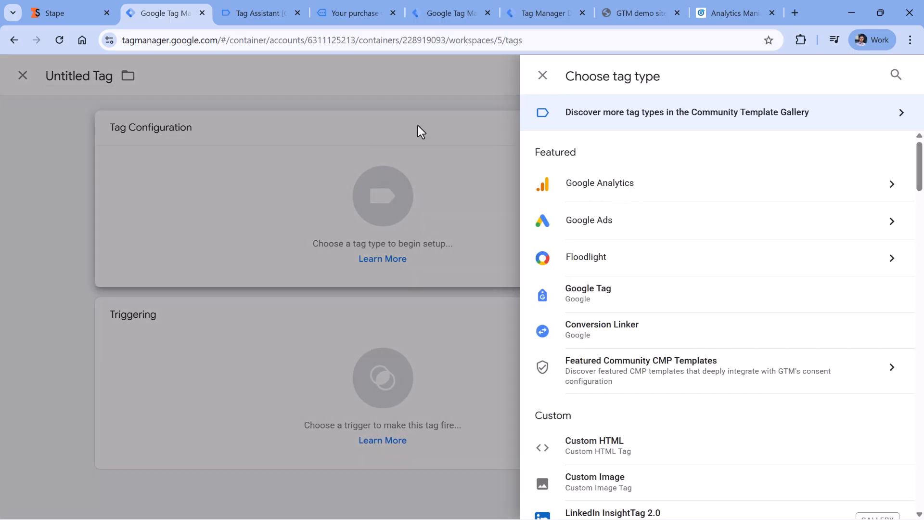
pyautogui.scroll(-1, 623, 203)
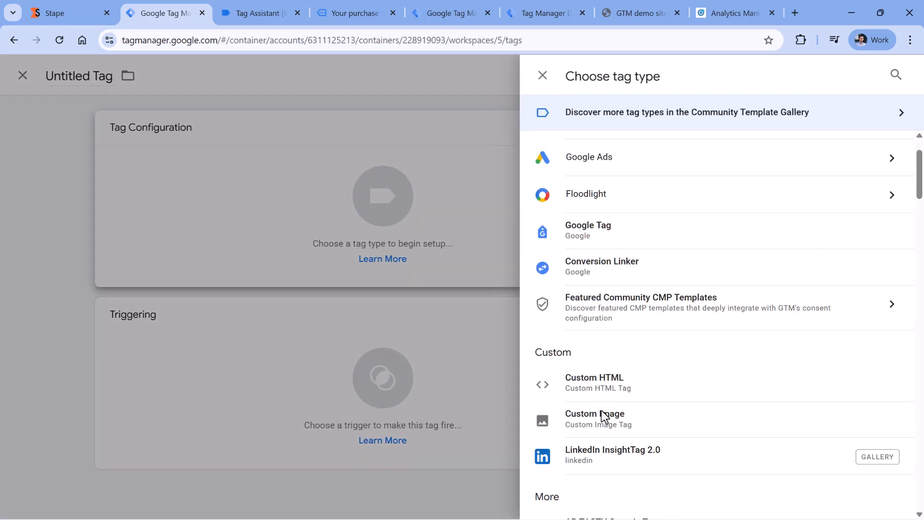
pyautogui.click(613, 466)
# - Fill the new tag's Partner ID / Insight Tag ID with the partner ID from LinkedIn Campaign Manager's Insight Tag page
pyautogui.click(340, 278)
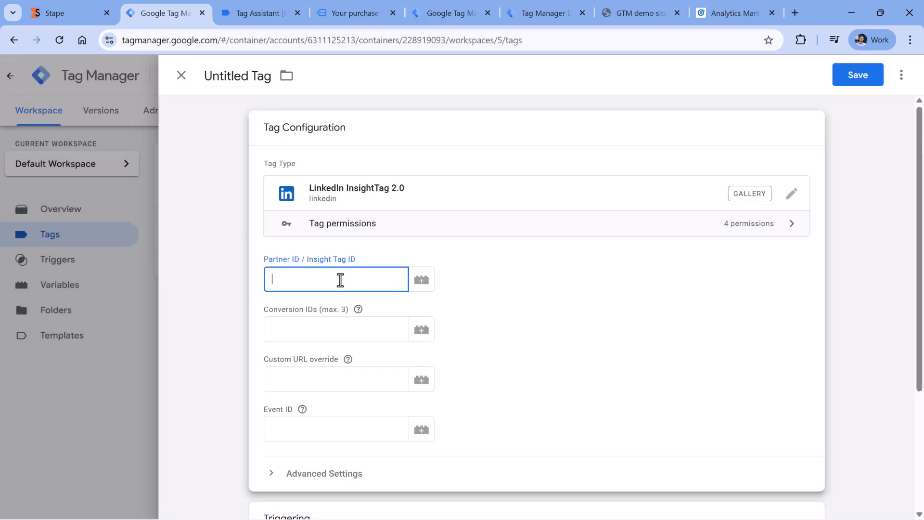
pyautogui.click(732, 13)
pyautogui.click(340, 324)
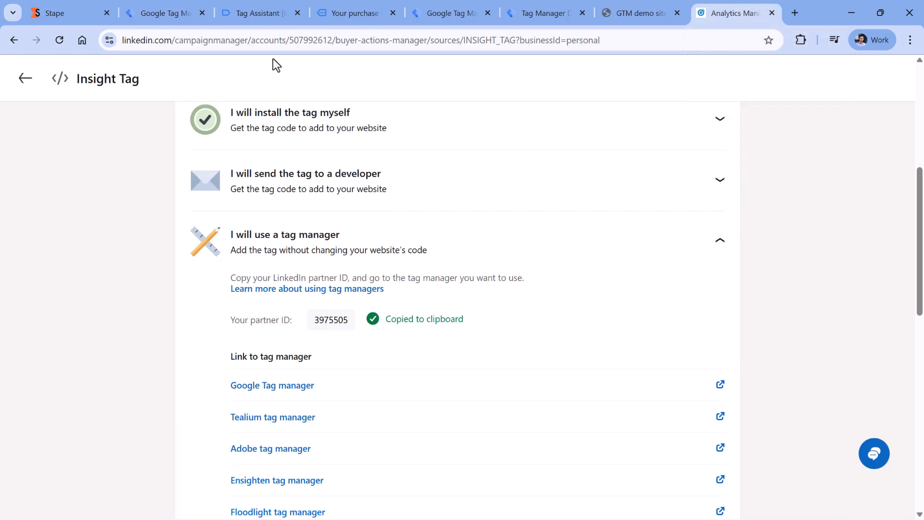
pyautogui.click(162, 13)
pyautogui.hotkey('ctrl', 'v')
pyautogui.click(337, 325)
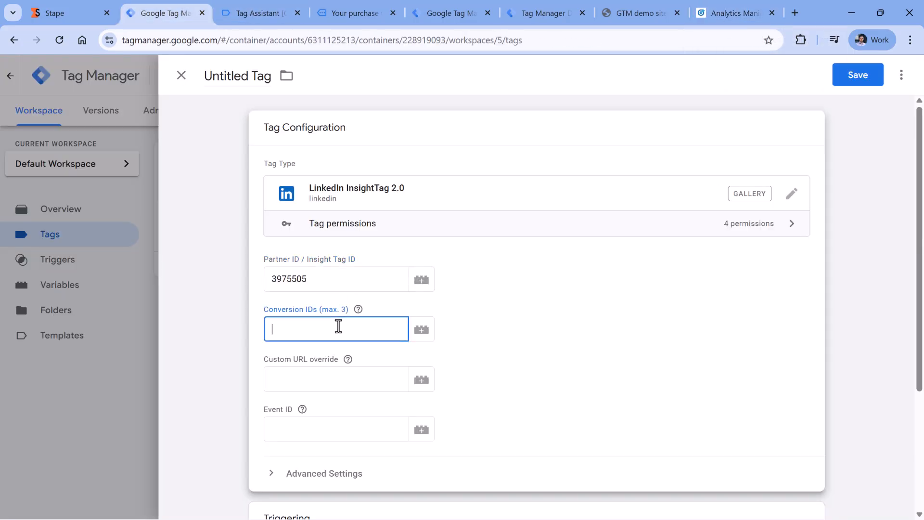
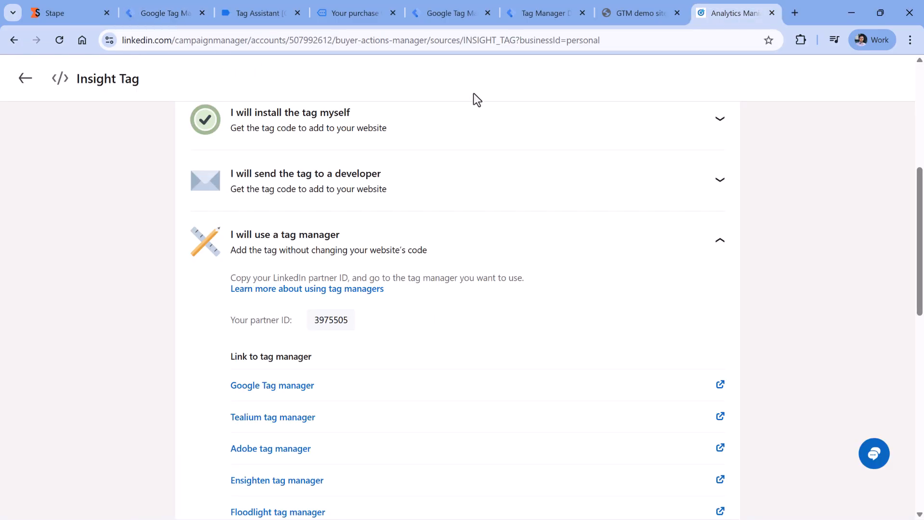
# - Go to conversion tracking in LinkedIn Campaign Manager and start creating an Insight Tag conversion
pyautogui.click(29, 90)
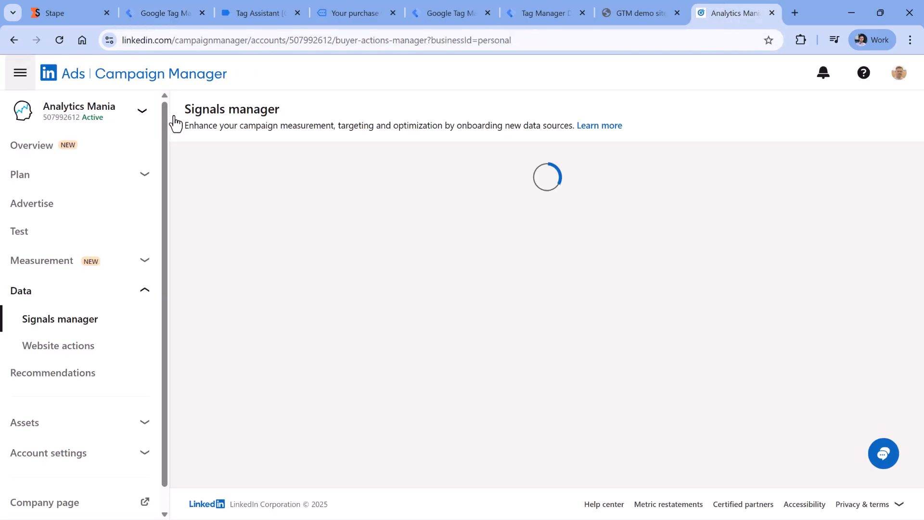
pyautogui.click(143, 264)
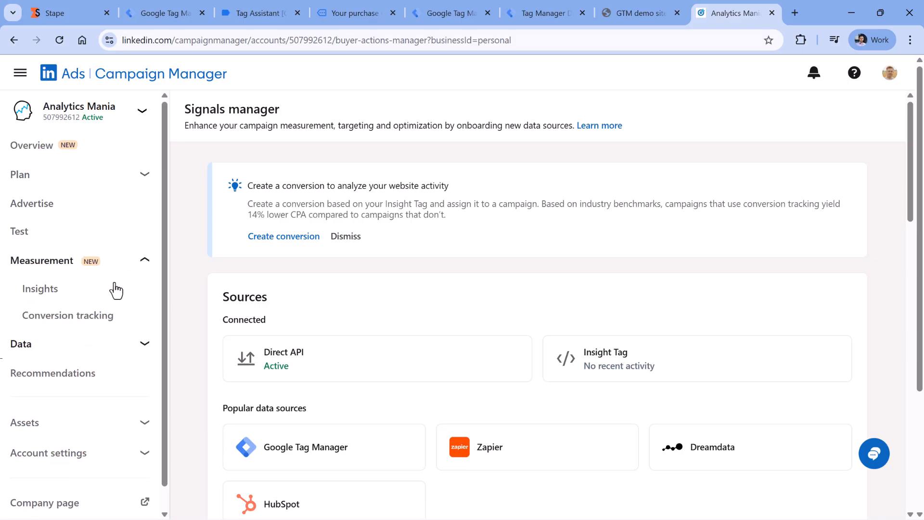
pyautogui.click(70, 318)
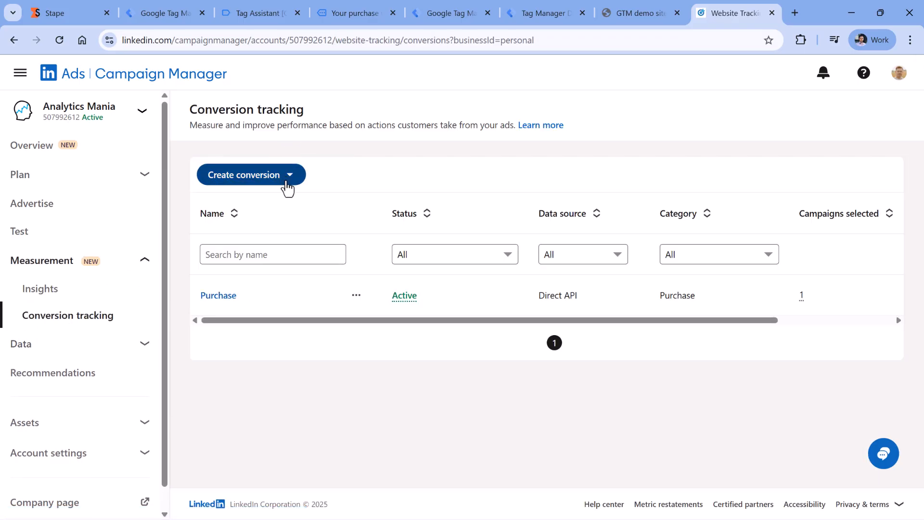
pyautogui.click(290, 187)
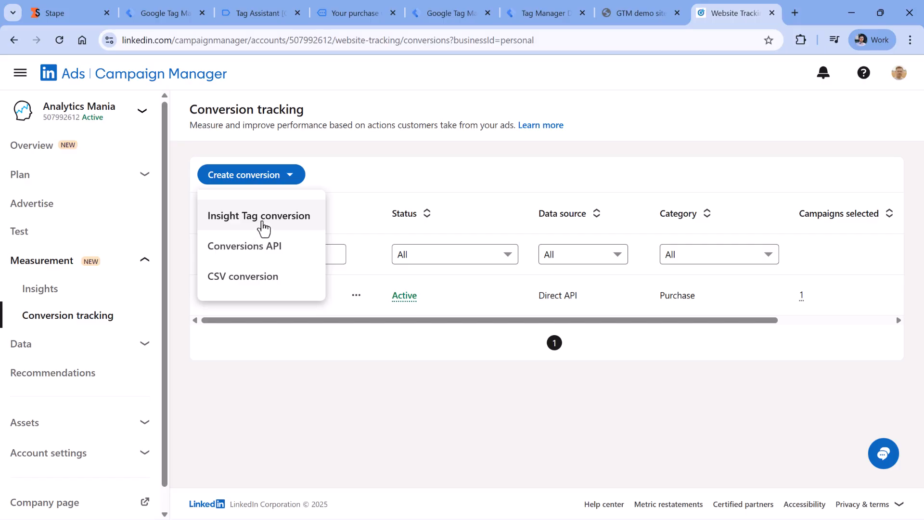
pyautogui.click(262, 223)
# - Name the conversion "Purchase - browser" and set its category to Purchase
pyautogui.tripleClick(420, 295)
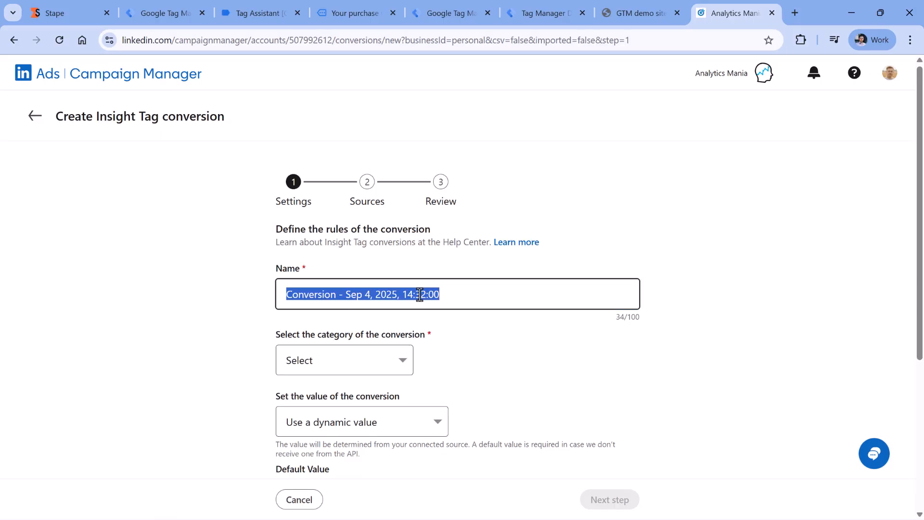
pyautogui.write('Purchase - browser')
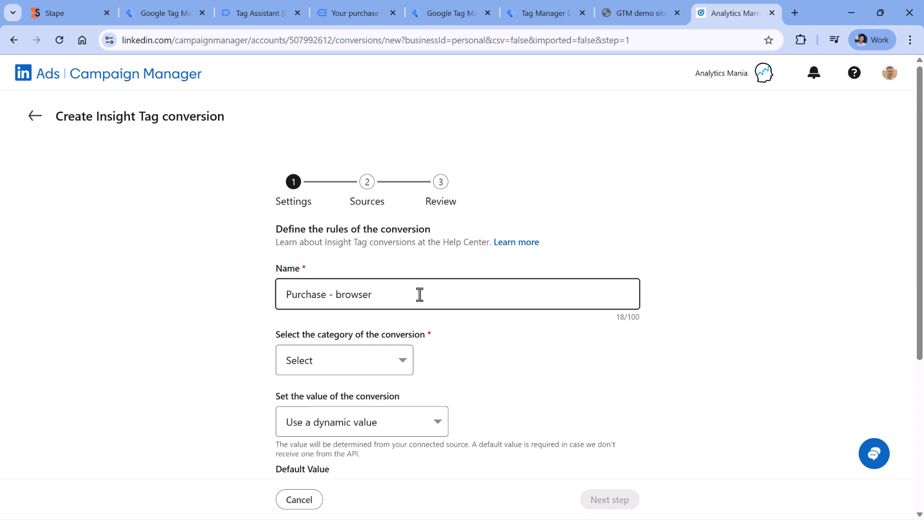
pyautogui.click(324, 371)
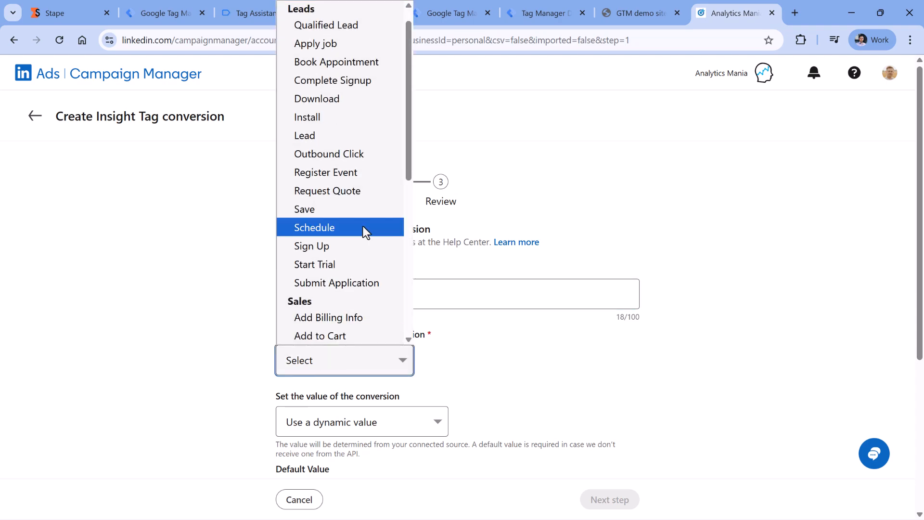
pyautogui.scroll(-3, 366, 232)
pyautogui.click(293, 252)
# - Set the conversion's default value to 5 and proceed to the Sources stage
pyautogui.scroll(-4, 486, 299)
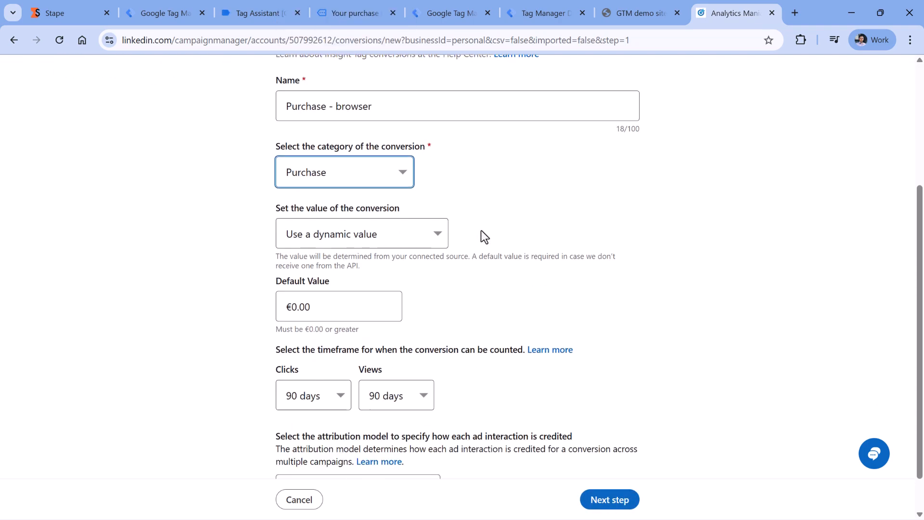
pyautogui.scroll(1, 481, 207)
pyautogui.scroll(-2, 480, 216)
pyautogui.click(324, 262)
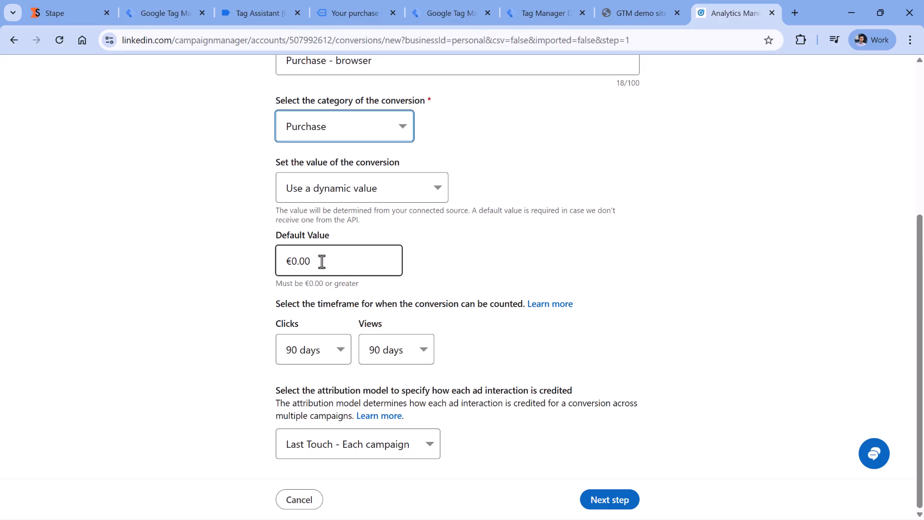
pyautogui.write('5')
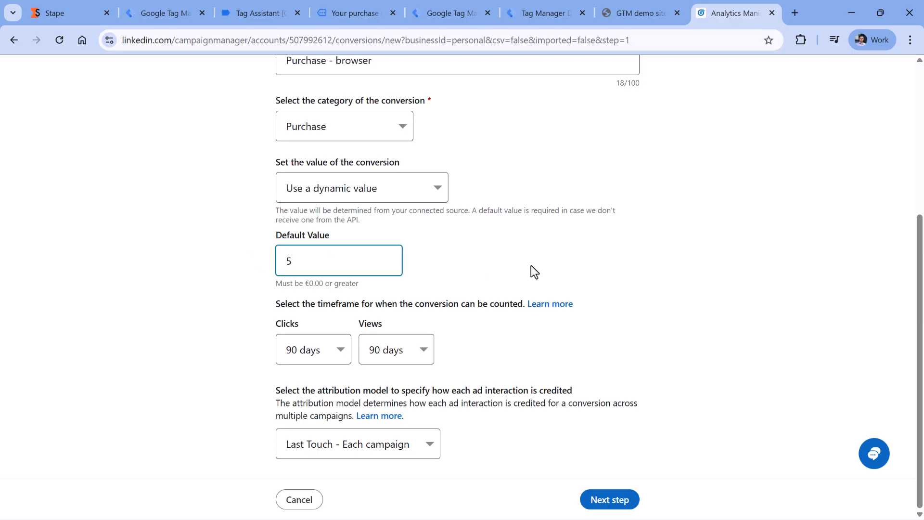
pyautogui.click(591, 501)
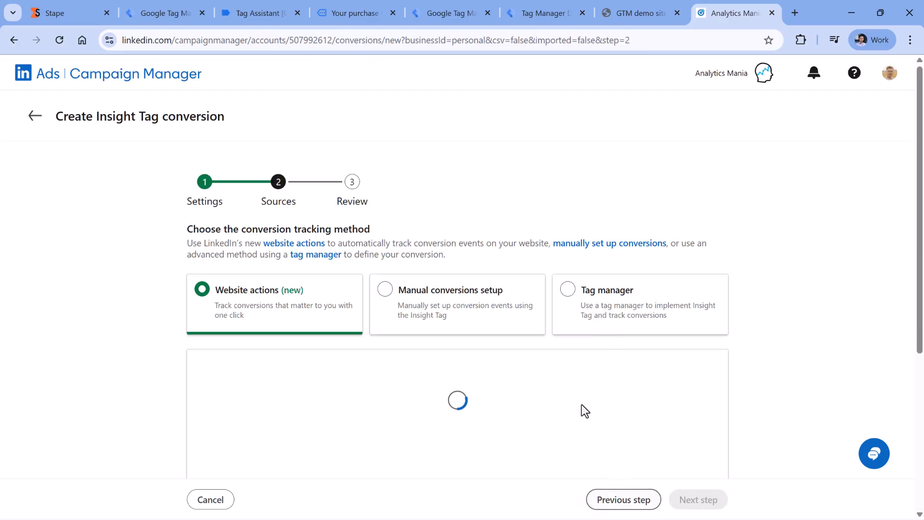
# - Choose Tag manager as the conversion tracking method with Event-specific tracking
pyautogui.click(568, 288)
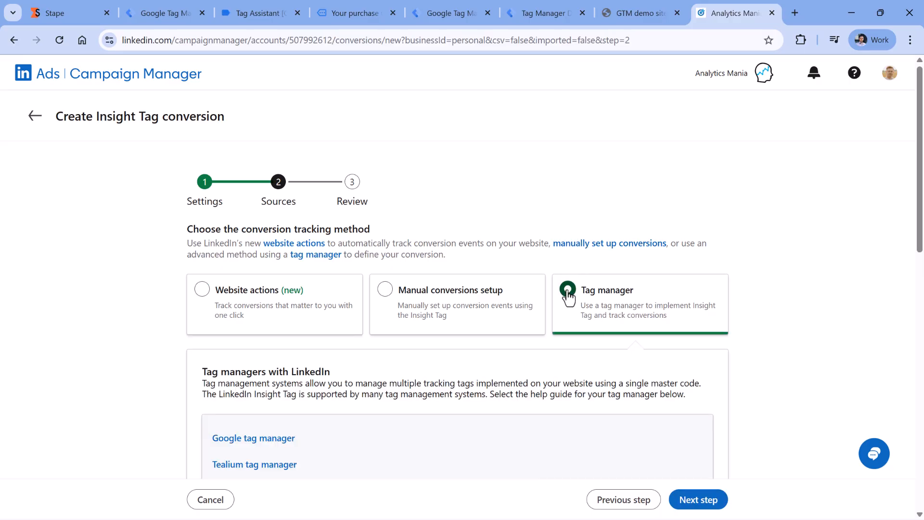
pyautogui.scroll(-7, 459, 354)
pyautogui.scroll(-2, 455, 360)
pyautogui.click(422, 333)
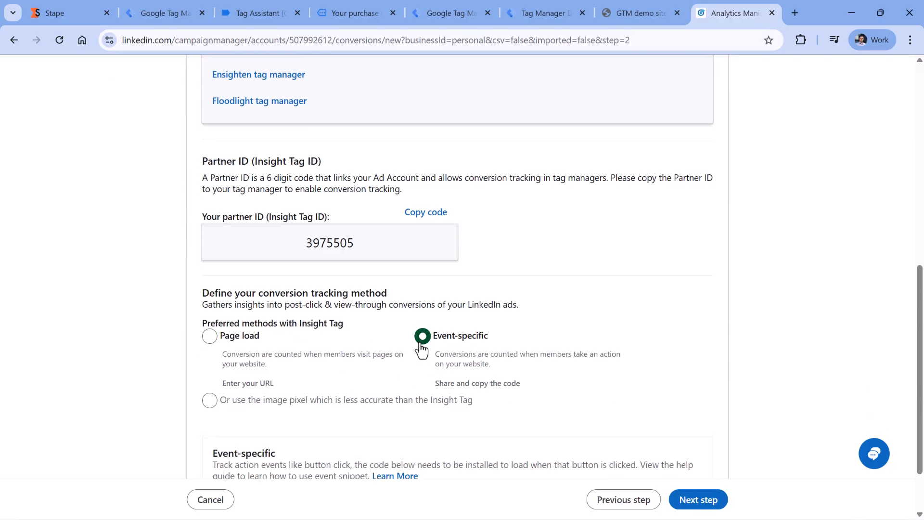
pyautogui.scroll(-2, 423, 345)
pyautogui.scroll(-3, 423, 344)
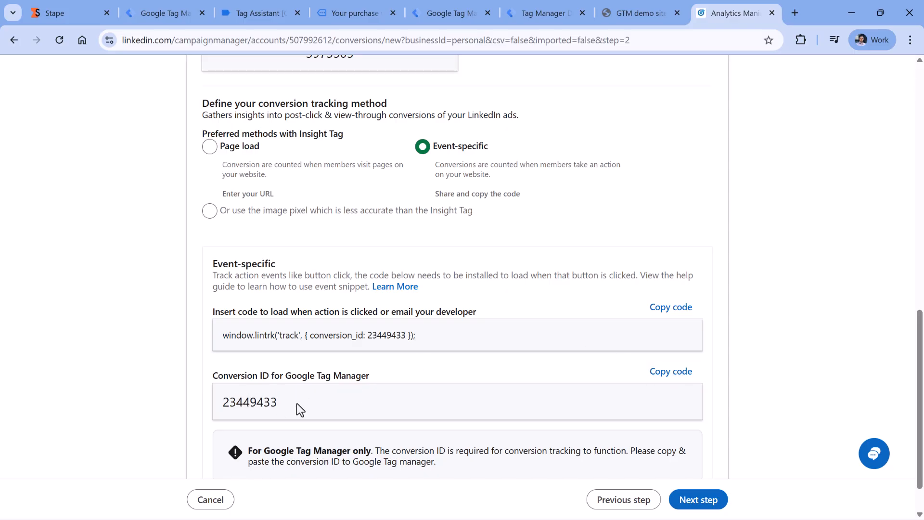
# - Copy the conversion ID for Google Tag Manager and paste it into the new LinkedIn InsightTag 2.0 tag's Conversion IDs
pyautogui.doubleClick(235, 403)
pyautogui.hotkey('ctrl', 'c')
pyautogui.click(670, 371)
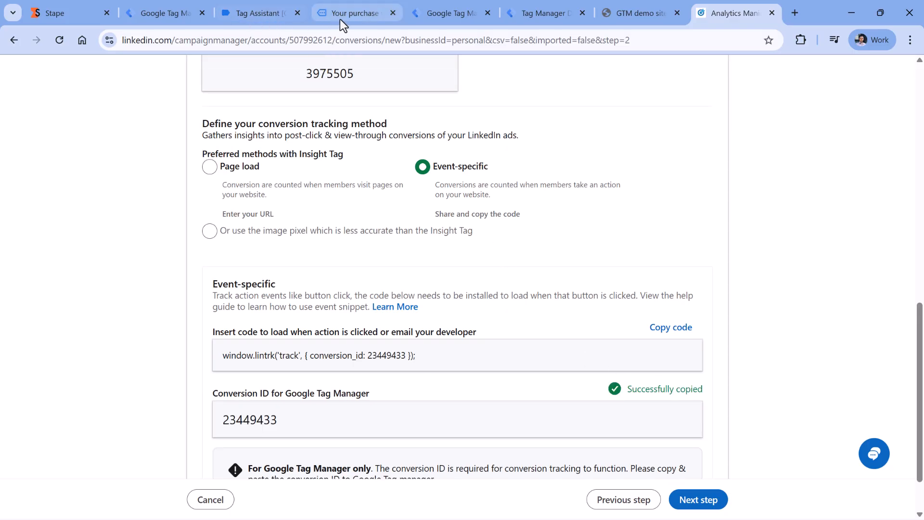
pyautogui.click(148, 15)
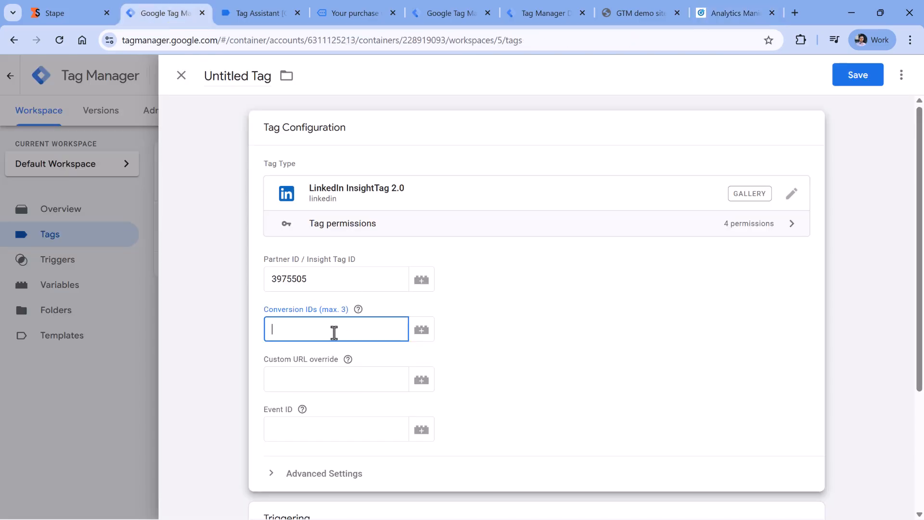
pyautogui.hotkey('ctrl', 'v')
pyautogui.click(491, 312)
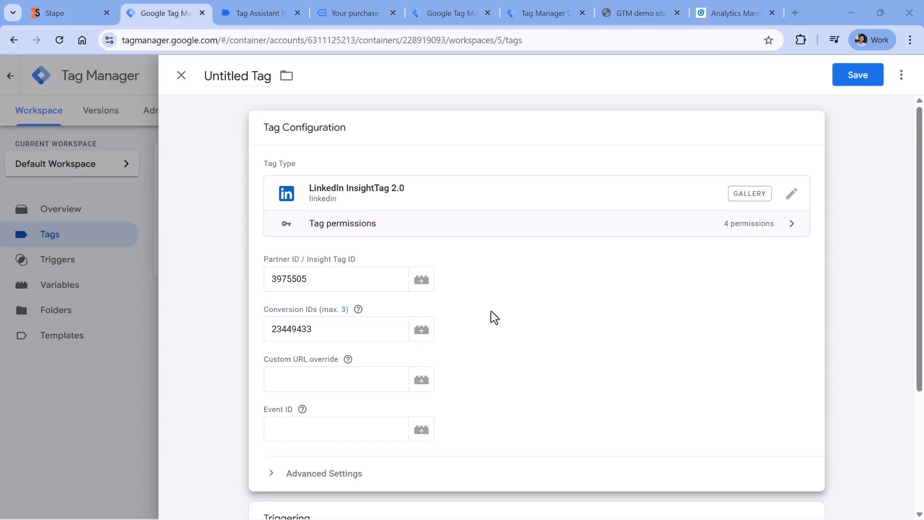
# - Start creating a new variable for the tag's Event ID
pyautogui.scroll(-3, 491, 303)
pyautogui.click(351, 252)
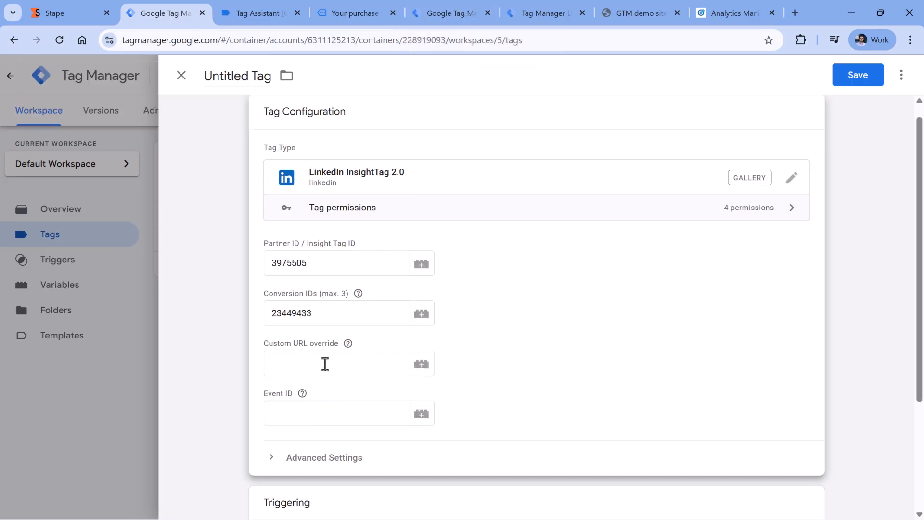
pyautogui.click(337, 424)
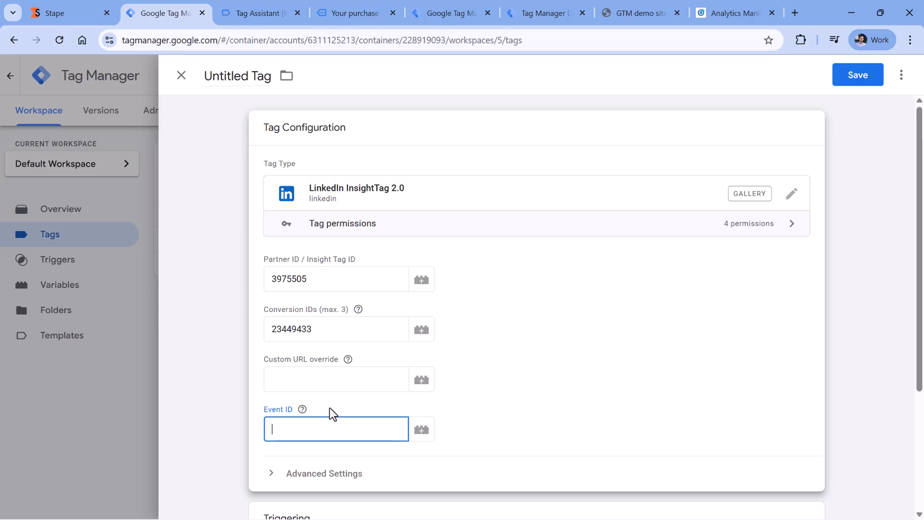
pyautogui.click(423, 432)
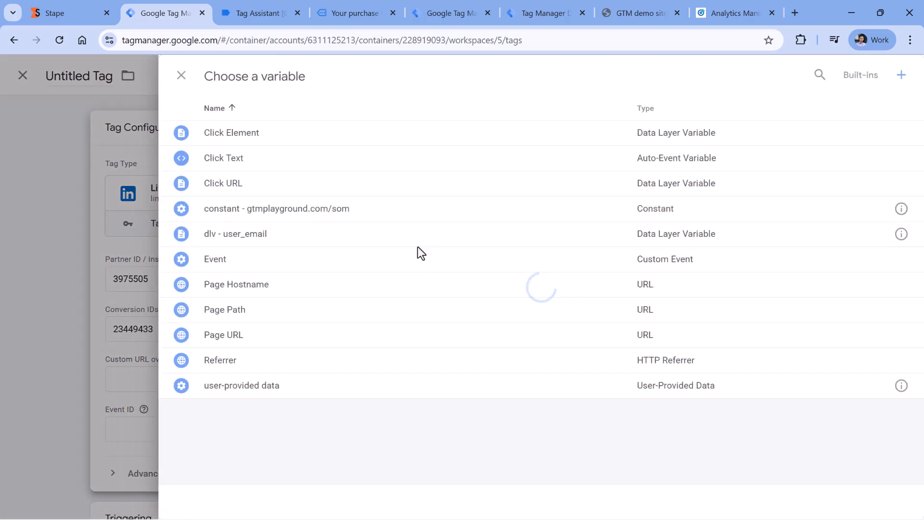
pyautogui.click(902, 76)
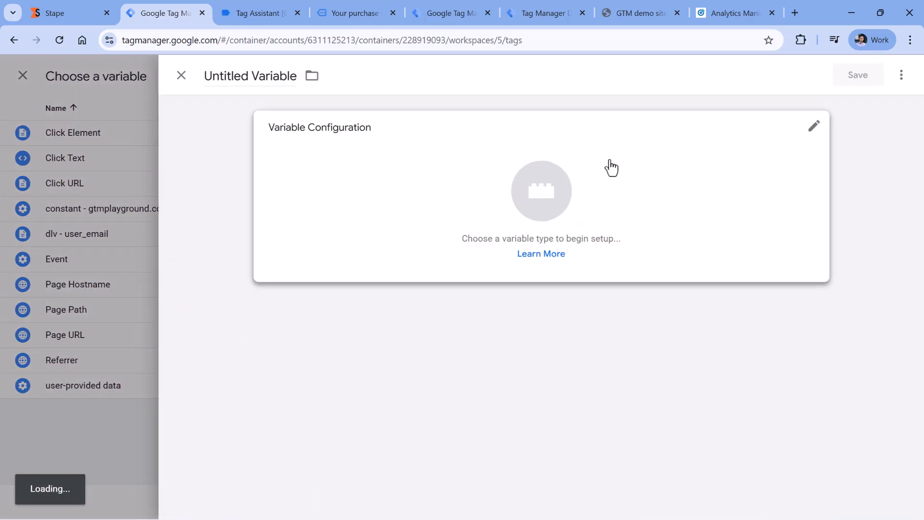
# - Search the Community Template Gallery for "event id" and add the Unique Event ID variable template by stape-io to the workspace
pyautogui.click(390, 203)
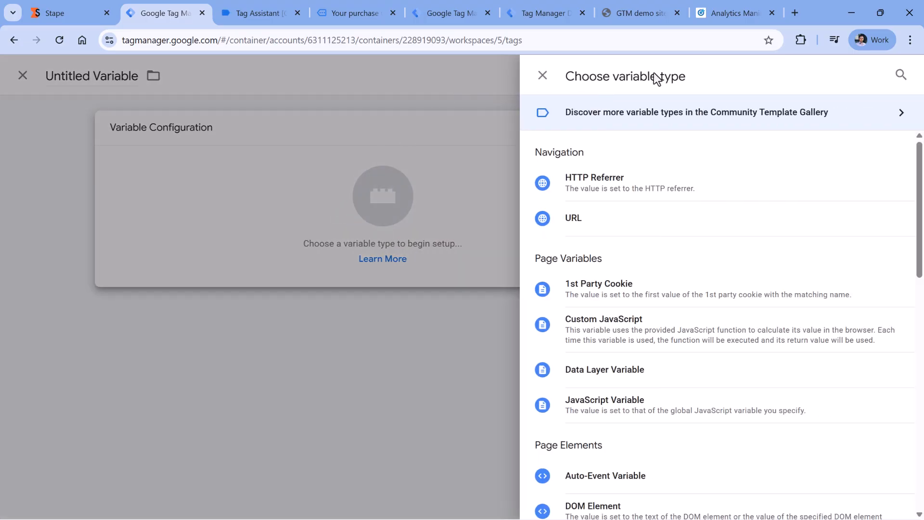
pyautogui.click(695, 123)
pyautogui.click(905, 78)
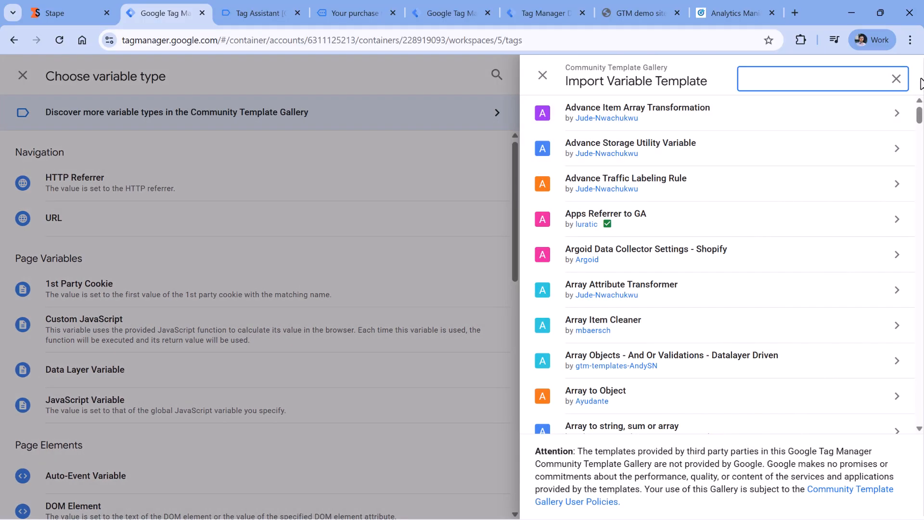
pyautogui.write('event id')
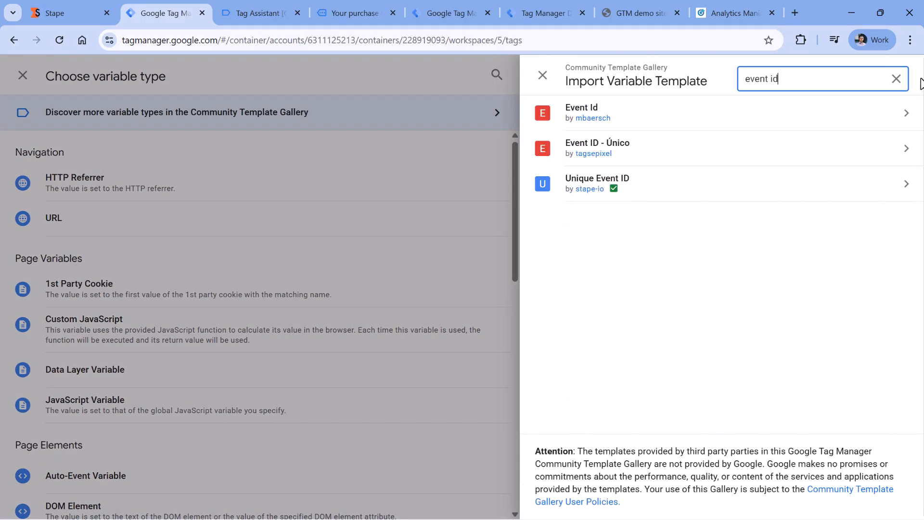
pyautogui.moveTo(614, 188)
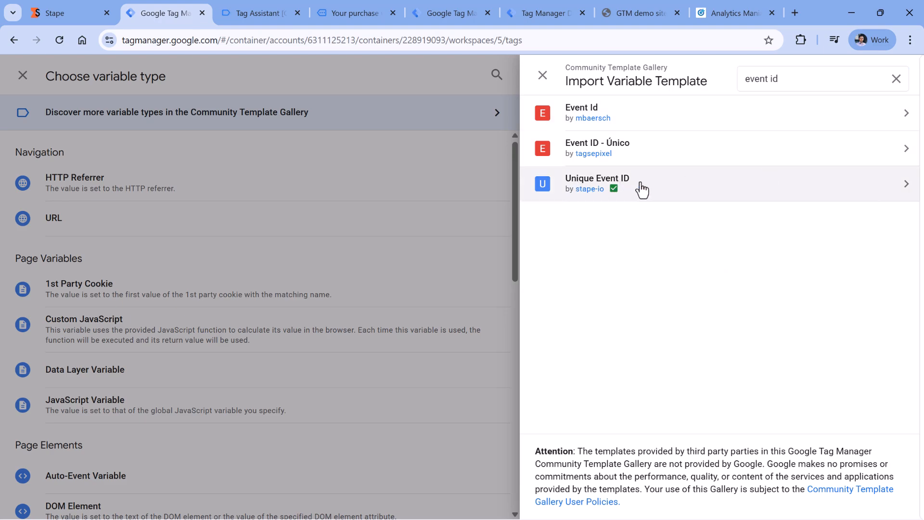
pyautogui.click(640, 188)
pyautogui.click(830, 81)
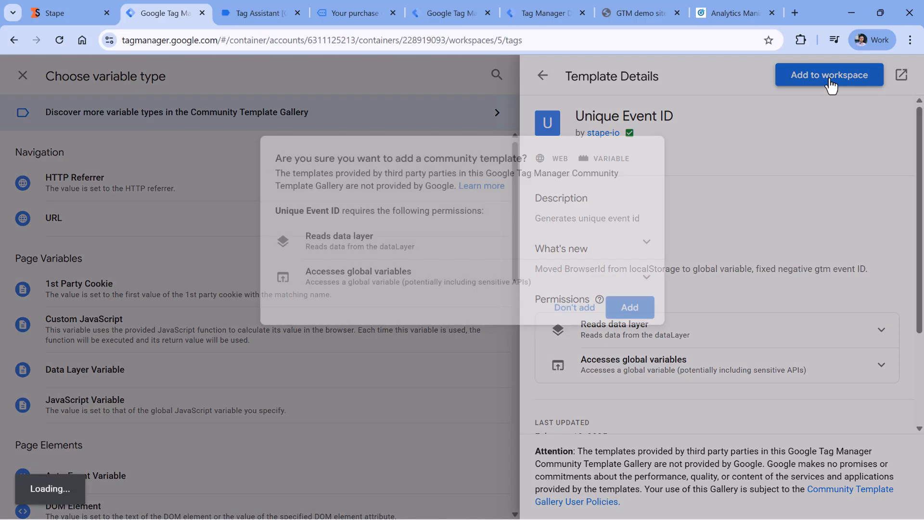
pyautogui.click(641, 319)
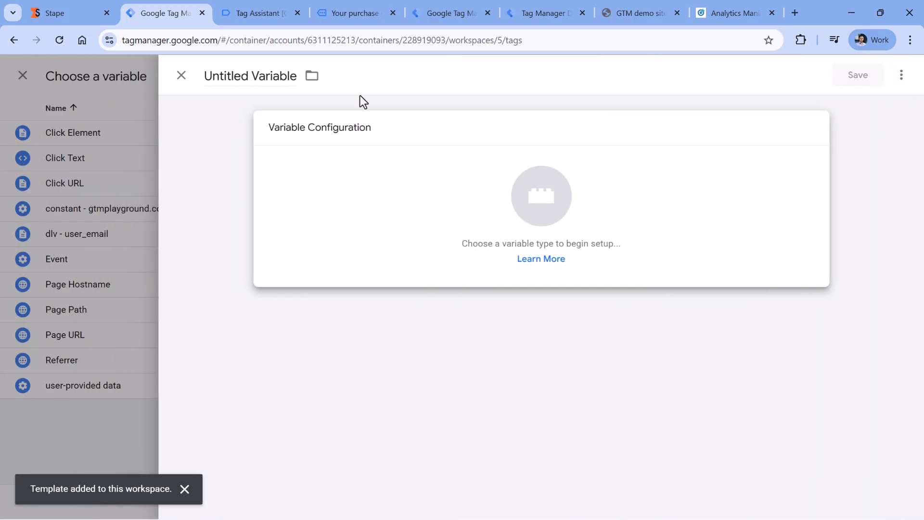
pyautogui.click(365, 214)
pyautogui.scroll(-5, 572, 231)
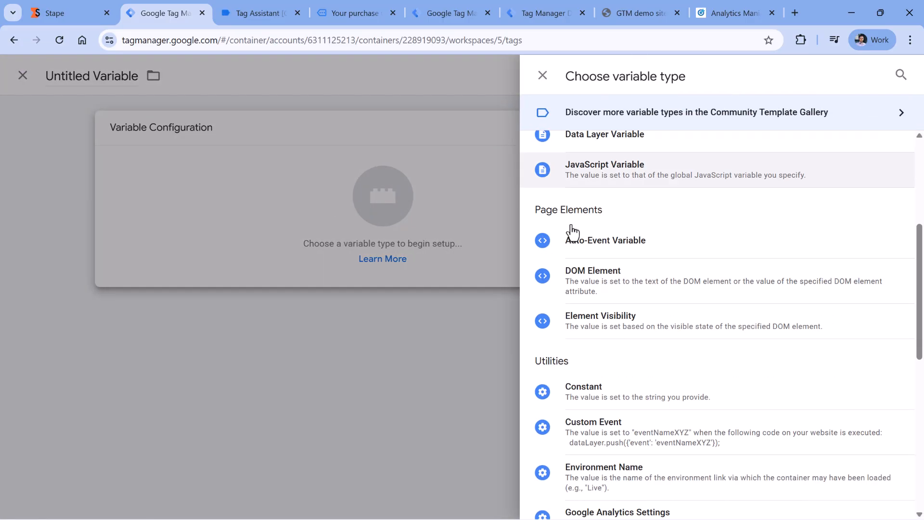
pyautogui.scroll(4, 579, 204)
pyautogui.scroll(2, 579, 204)
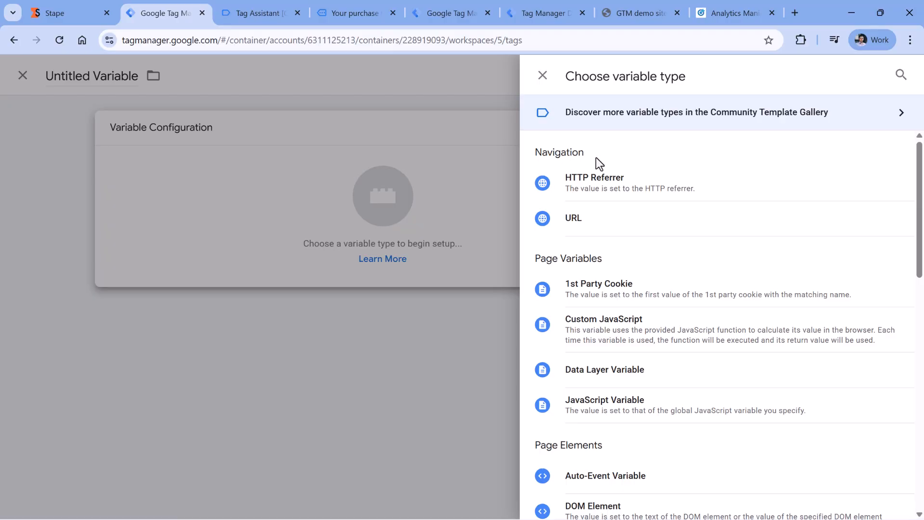
pyautogui.click(543, 75)
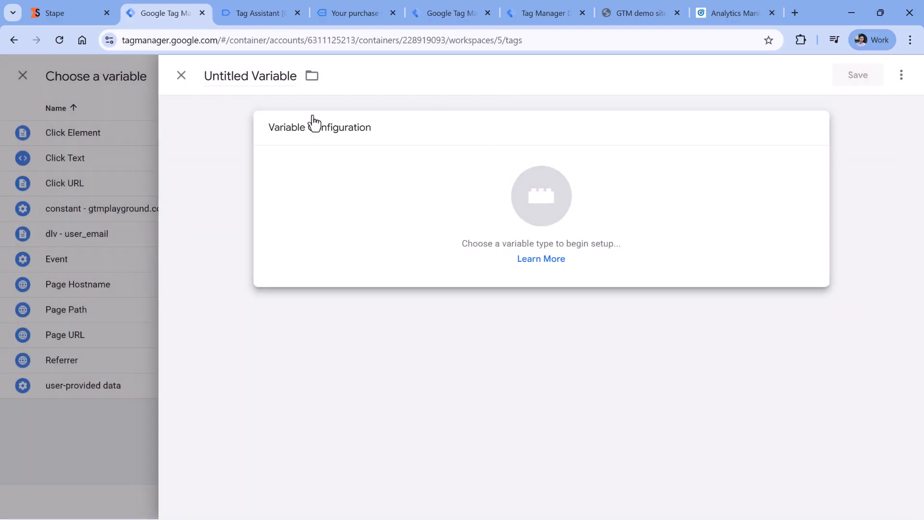
pyautogui.click(186, 81)
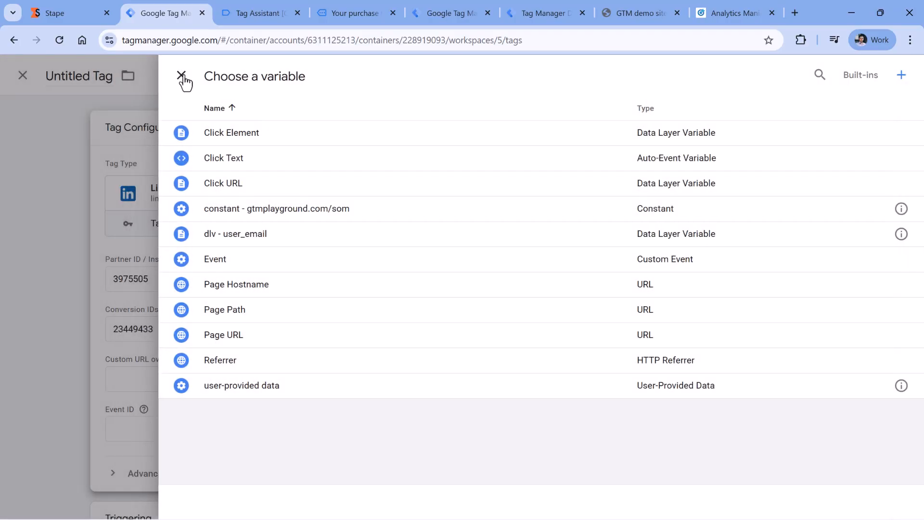
pyautogui.click(183, 78)
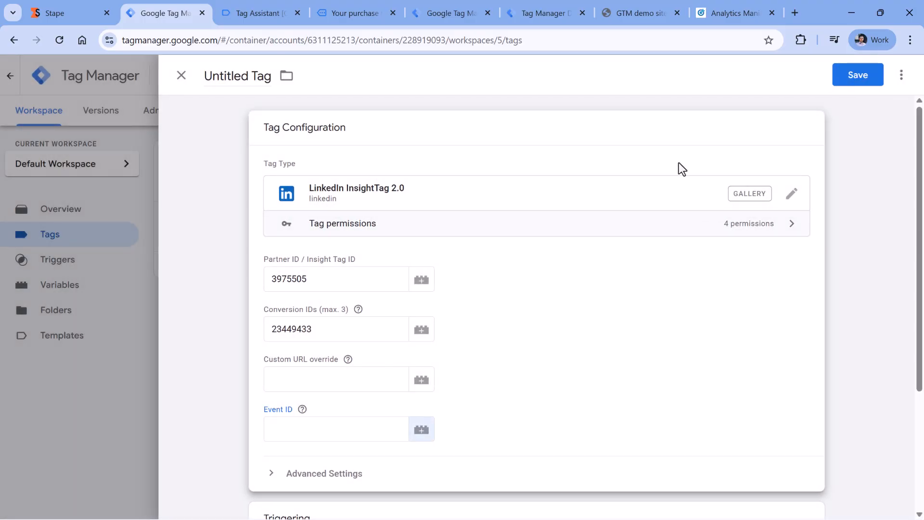
# - Save the new tag under the name "Linkedin - purchase" and reload the container workspace
pyautogui.click(866, 83)
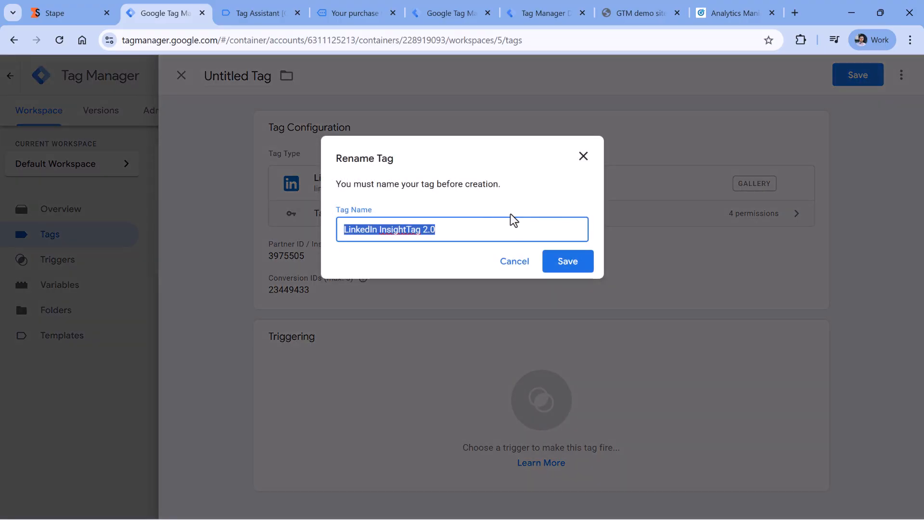
pyautogui.write('Linkedin - purchase')
pyautogui.click(573, 273)
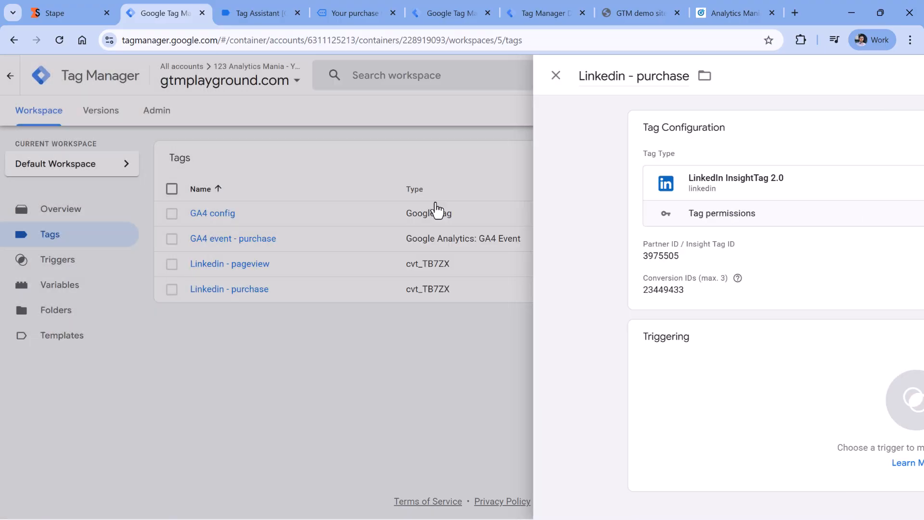
pyautogui.click(57, 42)
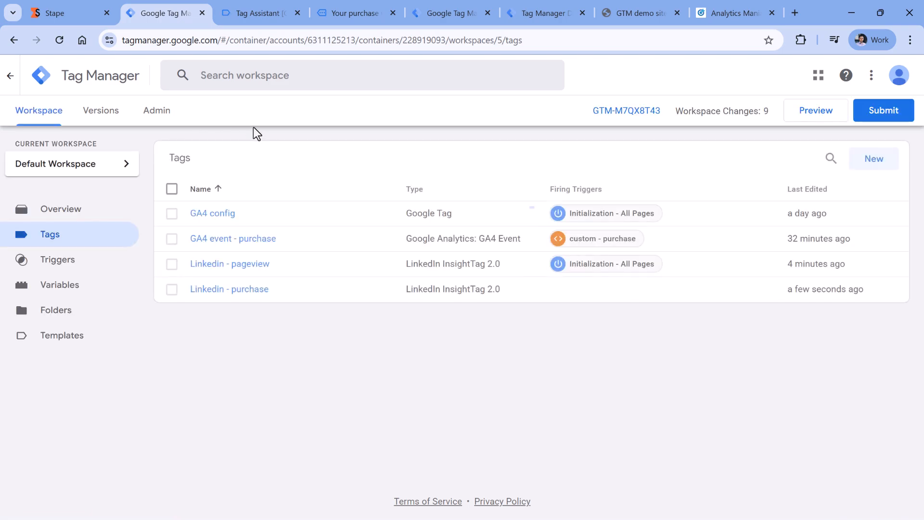
# - In the Linkedin - purchase tag, create and save a Unique Event ID variable named "Event ID" for the Event ID setting
pyautogui.click(230, 296)
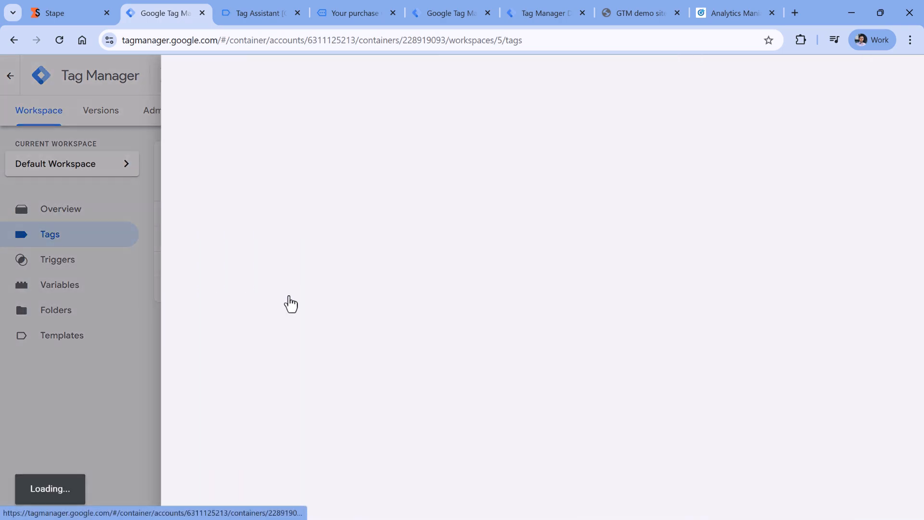
pyautogui.scroll(-3, 433, 310)
pyautogui.scroll(-2, 432, 308)
pyautogui.click(324, 283)
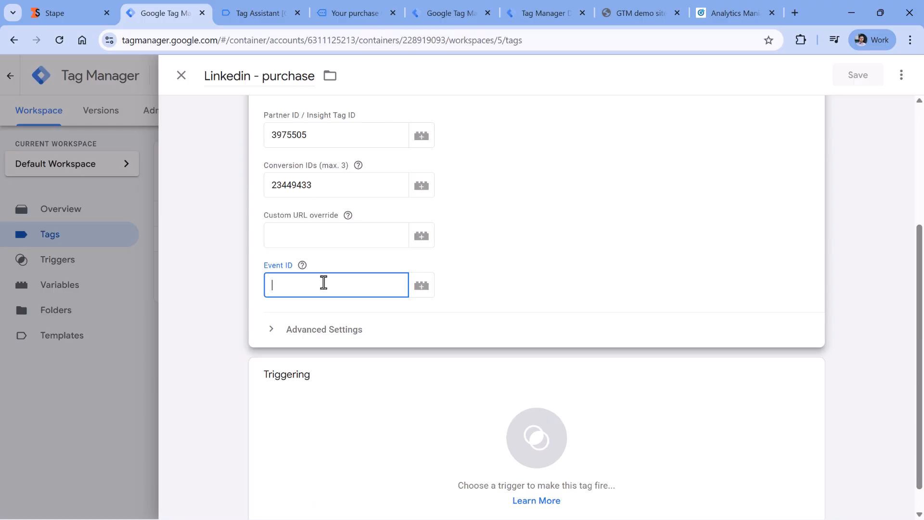
pyautogui.click(422, 295)
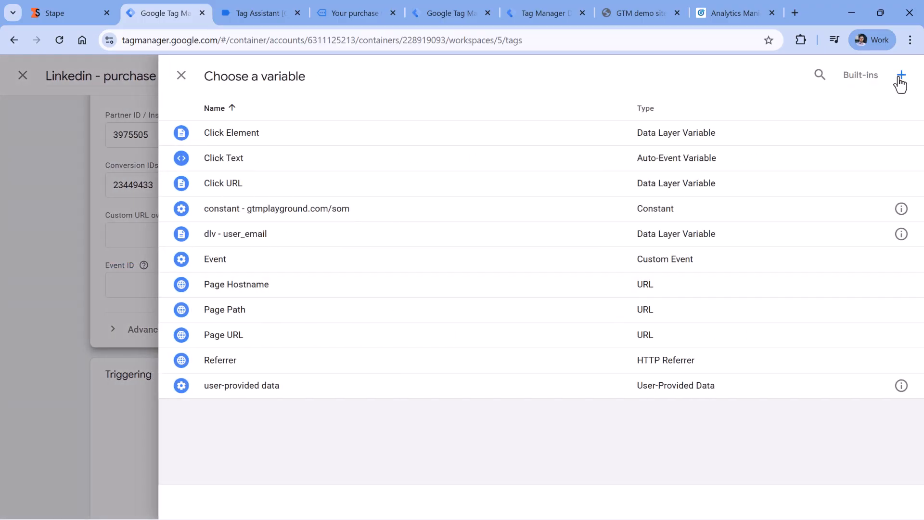
pyautogui.click(901, 77)
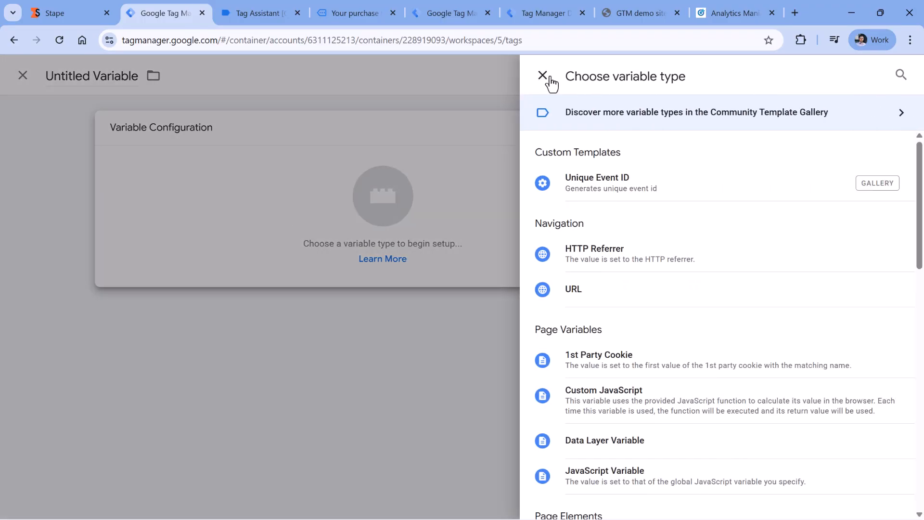
pyautogui.click(636, 197)
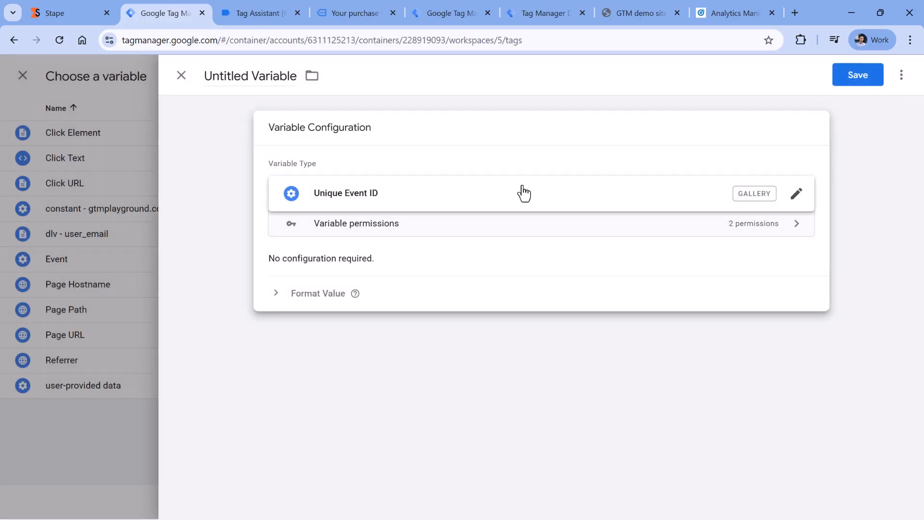
pyautogui.click(240, 75)
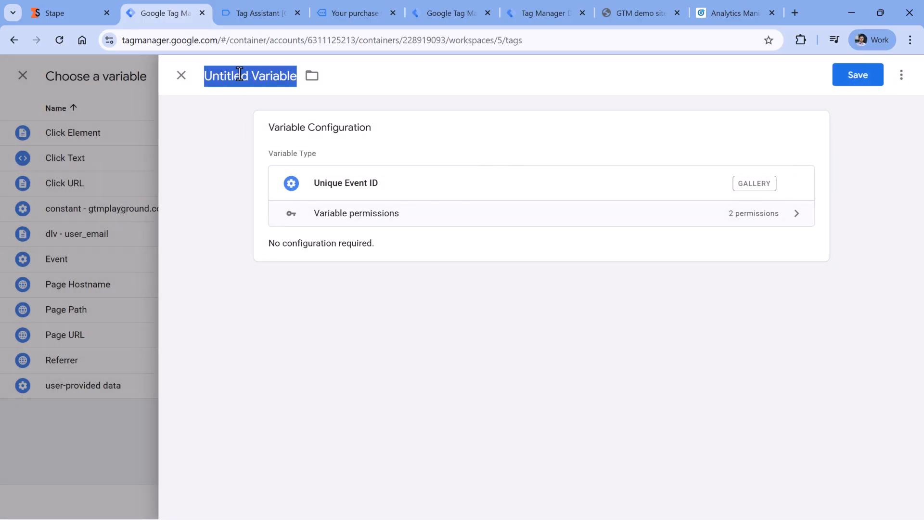
pyautogui.write('Event ID')
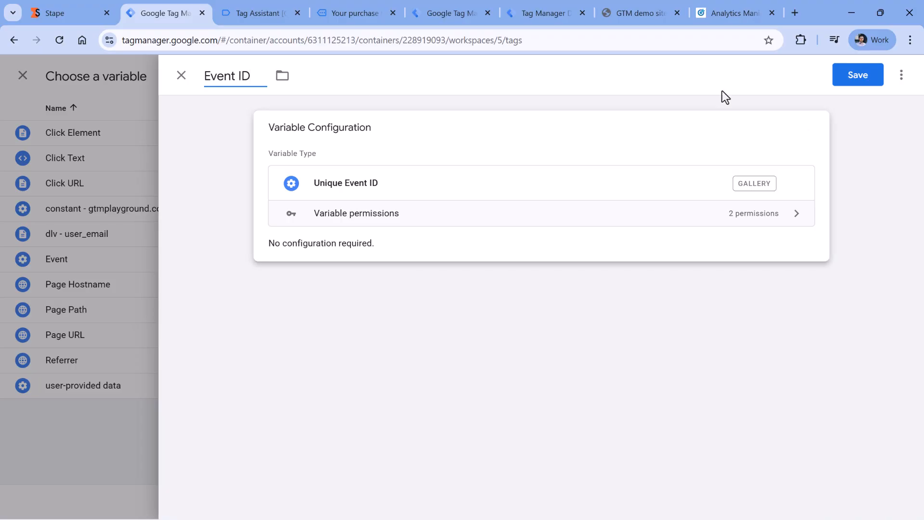
pyautogui.click(858, 75)
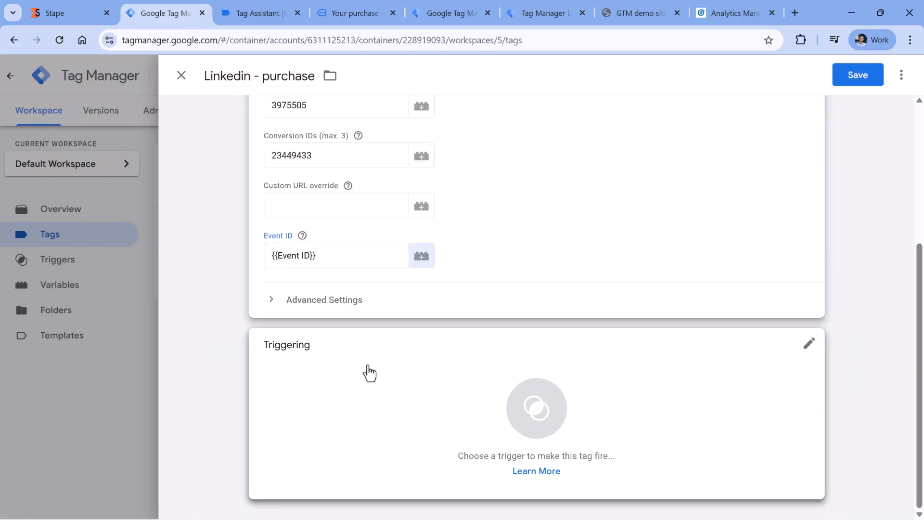
# - Check the purchase event in Tag Assistant and return to the Linkedin - purchase tag to open its trigger selection
pyautogui.click(258, 13)
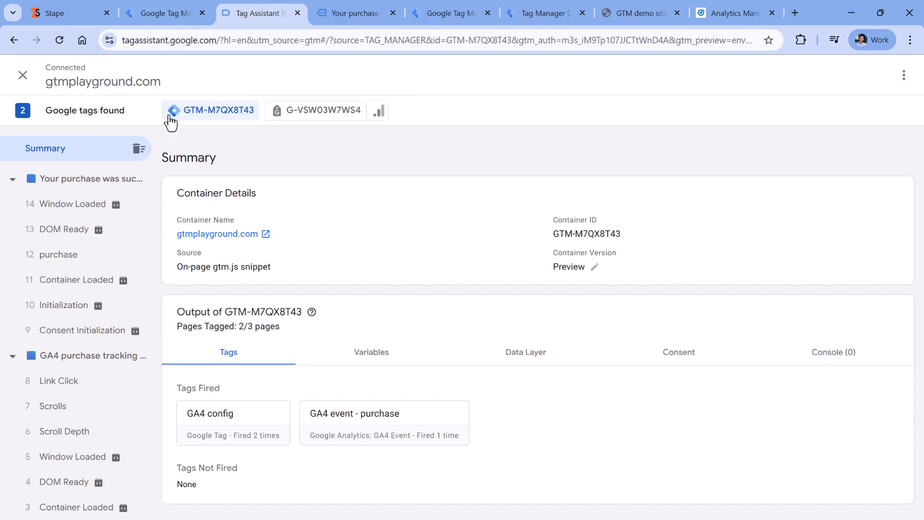
pyautogui.click(72, 266)
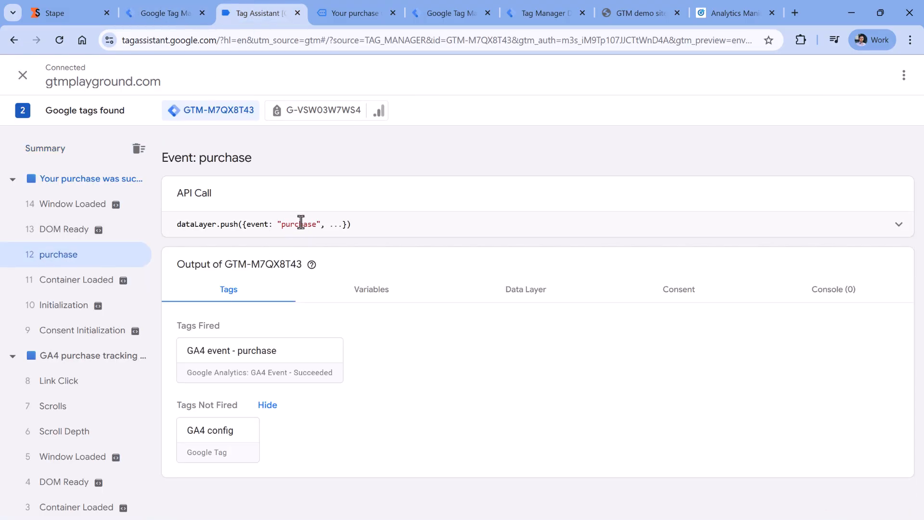
pyautogui.click(164, 13)
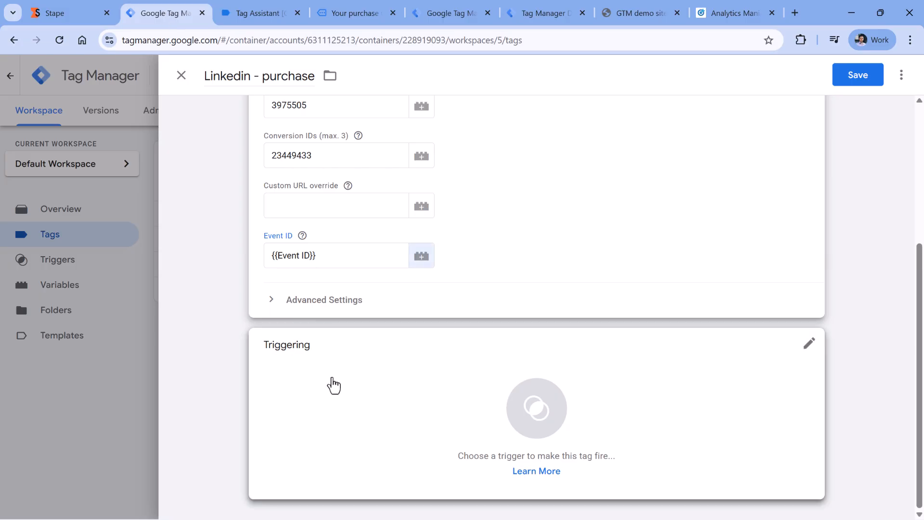
pyautogui.click(346, 390)
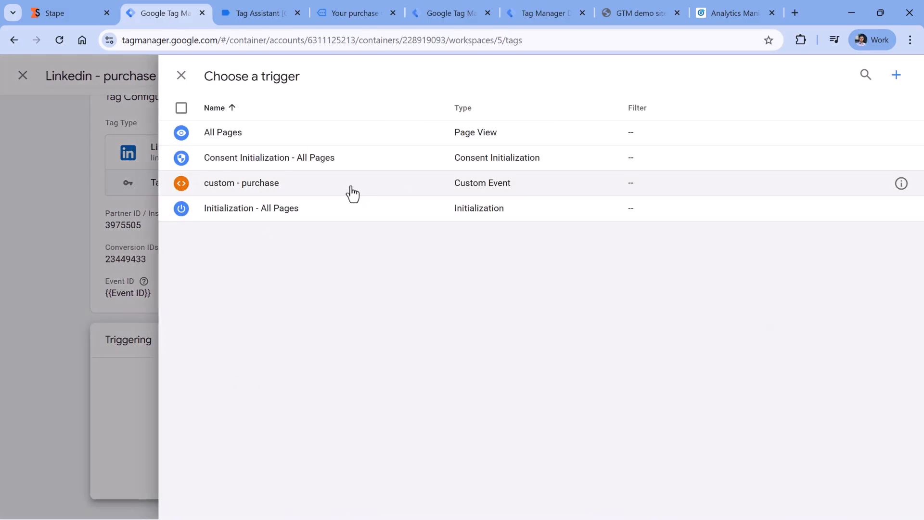
pyautogui.click(897, 78)
pyautogui.click(383, 195)
pyautogui.scroll(-5, 636, 210)
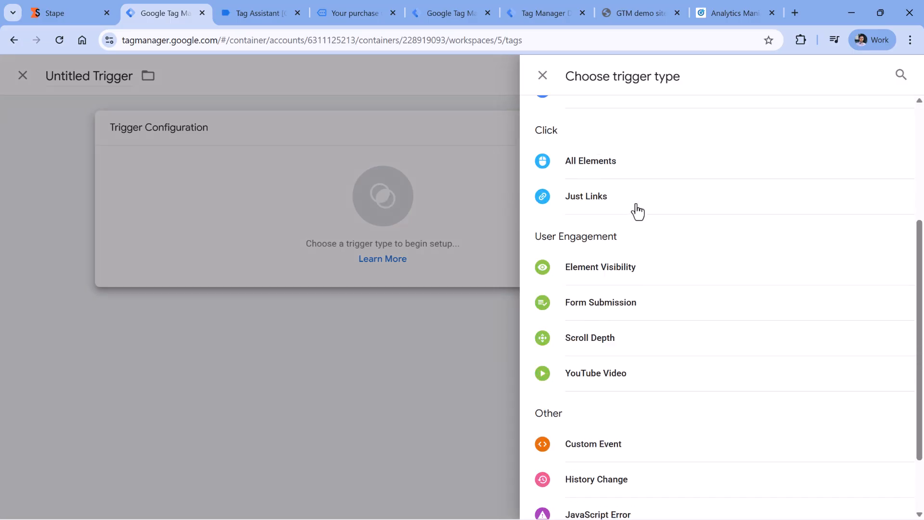
pyautogui.click(600, 370)
pyautogui.click(318, 254)
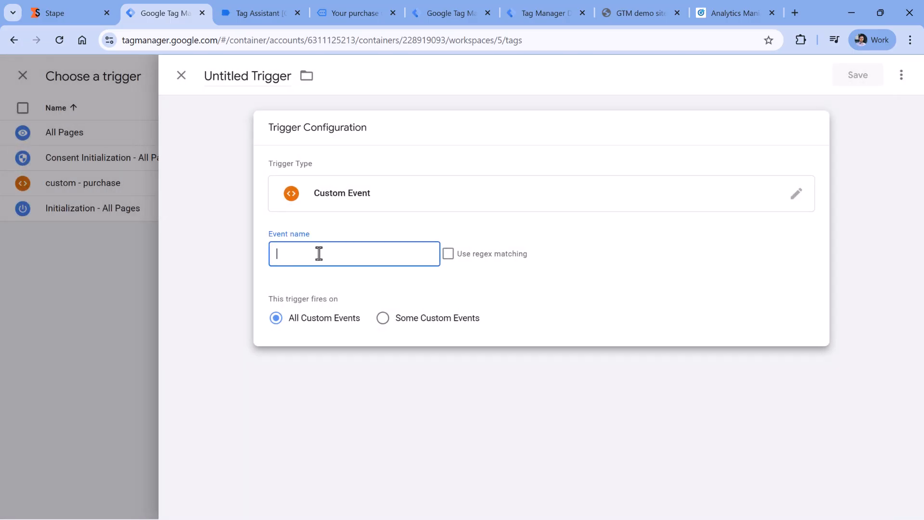
pyautogui.write('purchase')
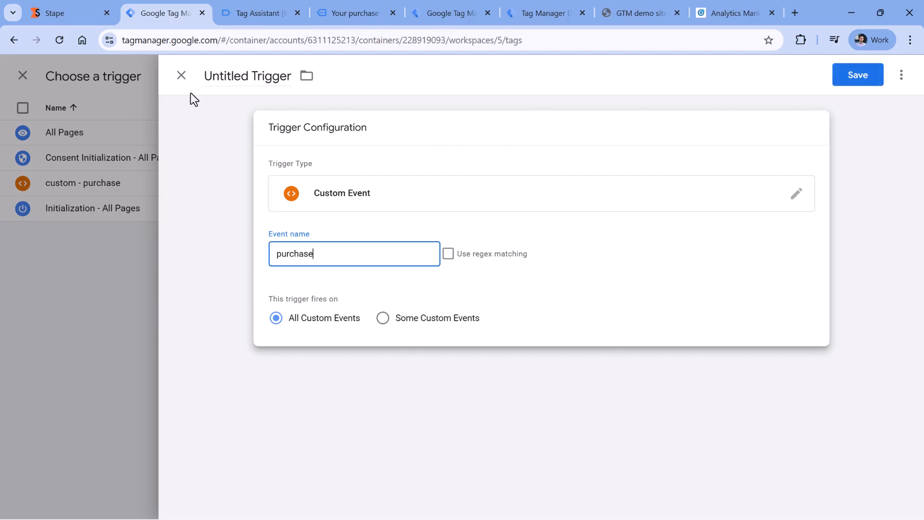
pyautogui.click(181, 75)
pyautogui.click(553, 230)
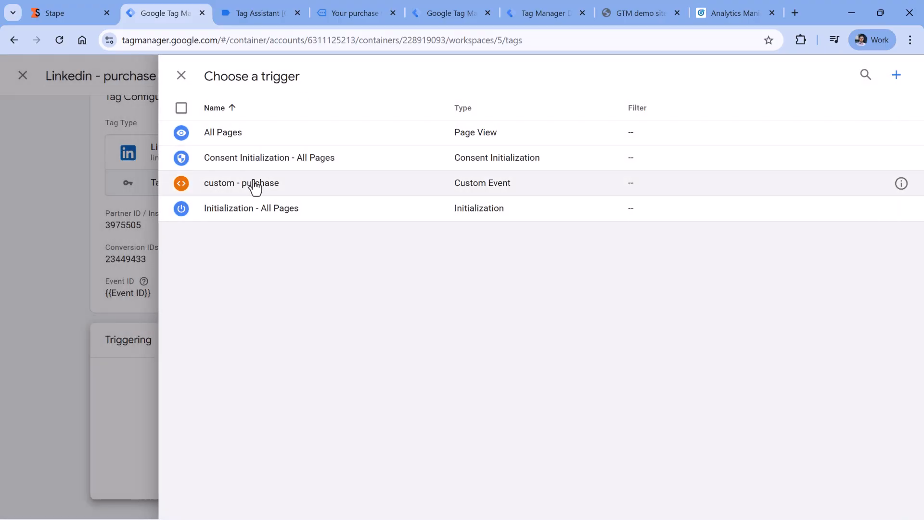
# - Assign the existing "custom - purchase" trigger to the Linkedin - purchase tag and save the tag
pyautogui.click(255, 183)
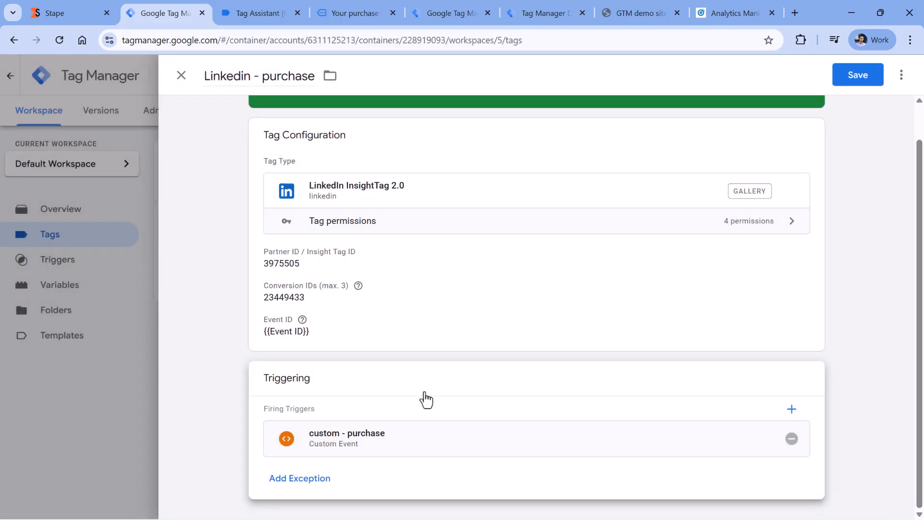
pyautogui.scroll(-2, 462, 342)
pyautogui.scroll(3, 337, 426)
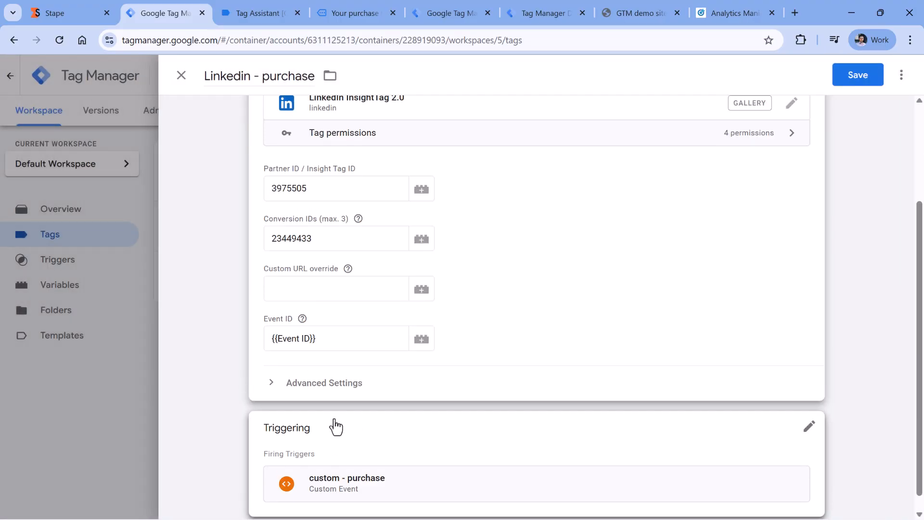
pyautogui.click(841, 79)
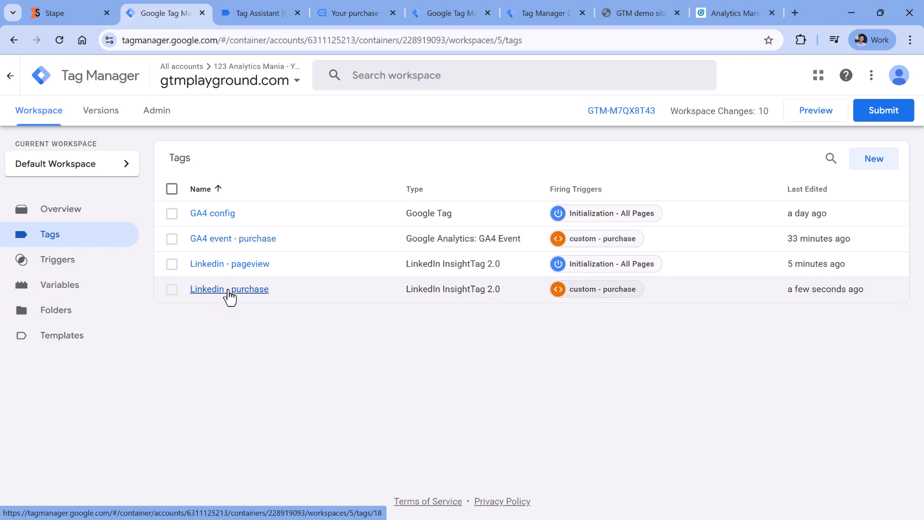
# - Add an event_id parameter with the value {{Event ID}} to the GA4 event - purchase tag and save it
pyautogui.click(235, 240)
pyautogui.scroll(-3, 349, 270)
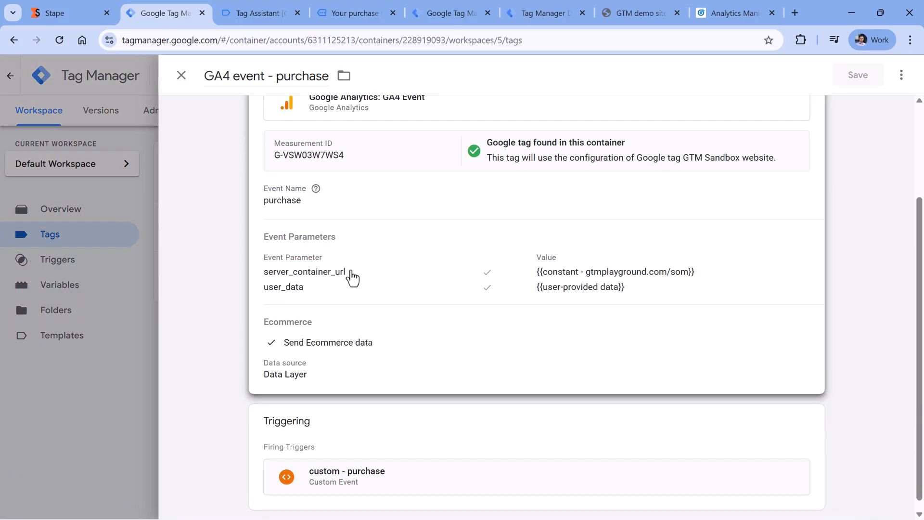
pyautogui.click(404, 190)
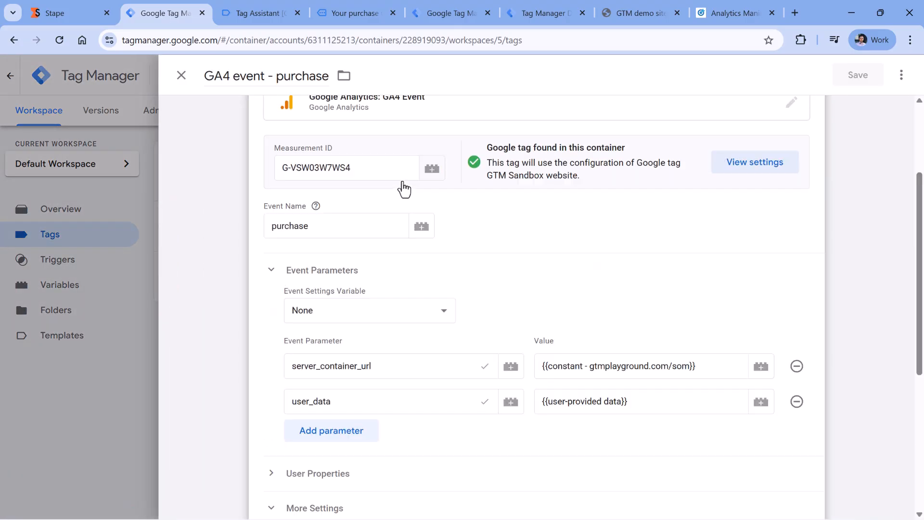
pyautogui.scroll(-3, 383, 243)
pyautogui.click(337, 303)
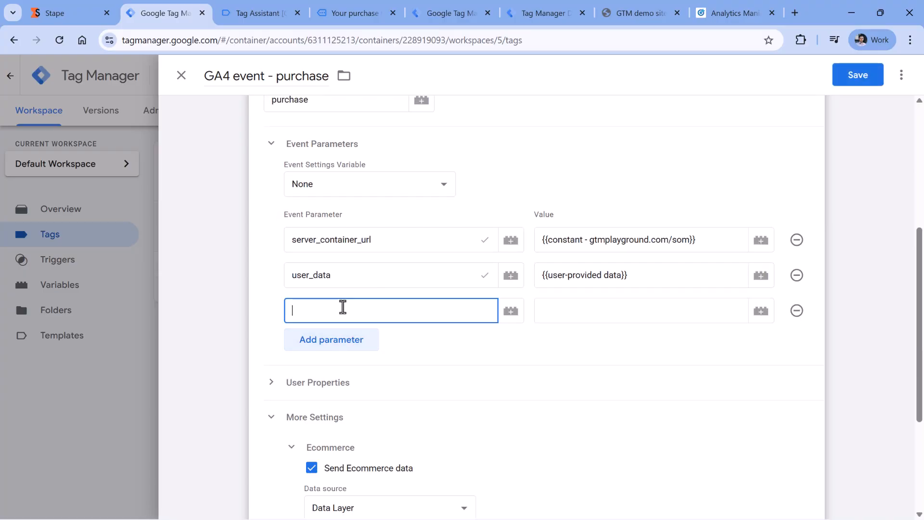
pyautogui.write('userevent_id')
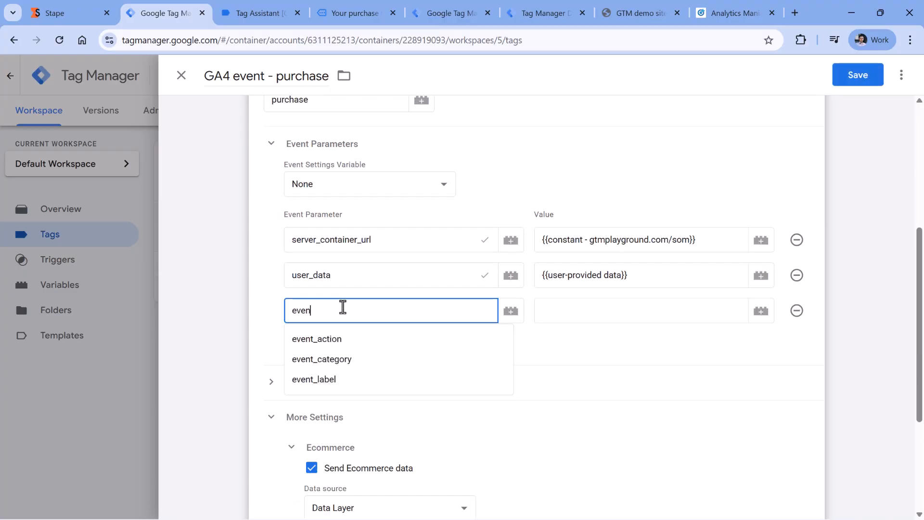
pyautogui.click(653, 310)
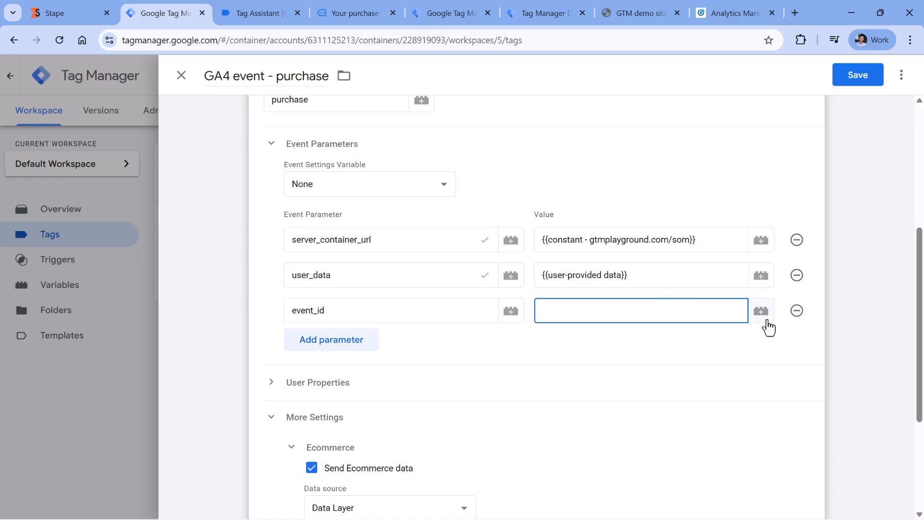
pyautogui.click(760, 312)
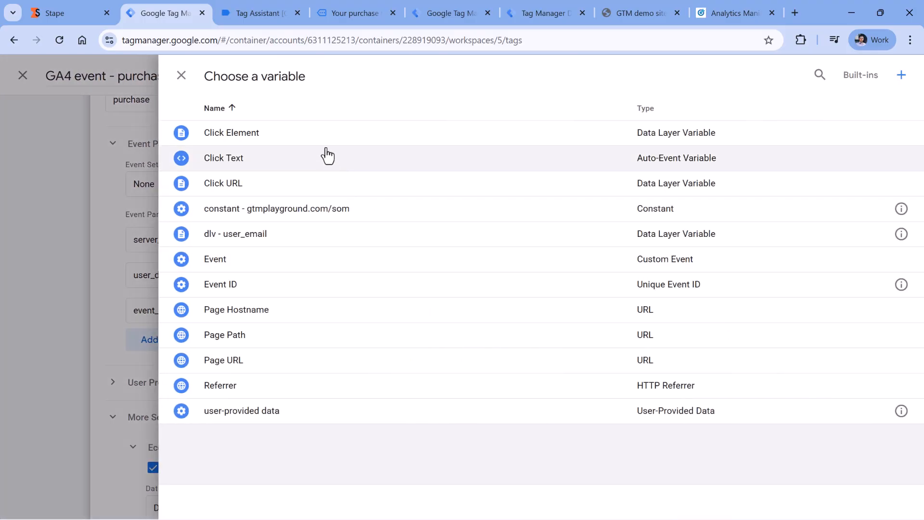
pyautogui.click(245, 287)
pyautogui.click(858, 76)
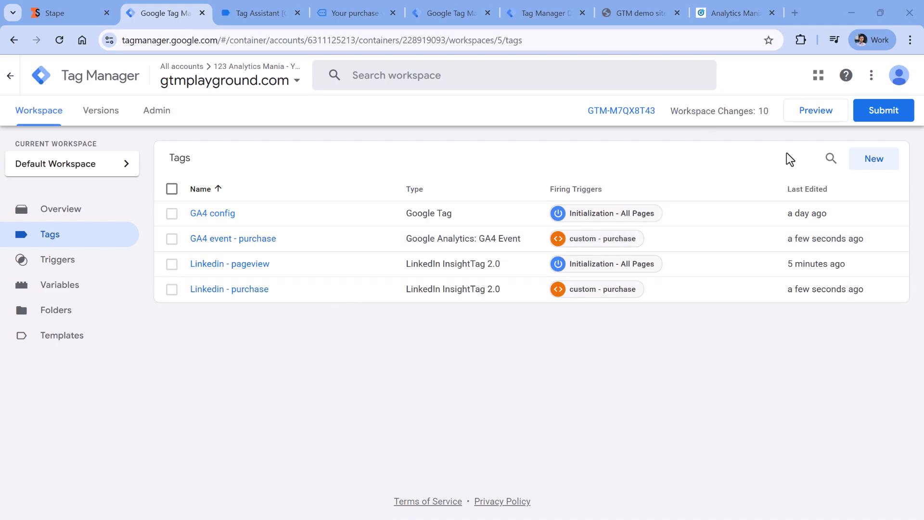
# - Start preview mode for the web container to test the updated tags in Tag Assistant
pyautogui.click(819, 115)
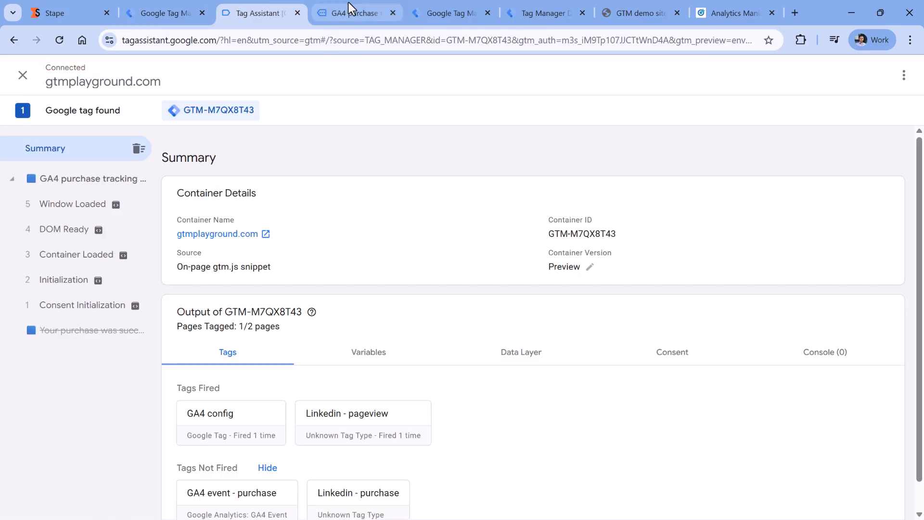
# - Make a test purchase on the GA4 purchase tracking page and check which tags fired on the purchase event in Tag Assistant
pyautogui.click(357, 10)
pyautogui.scroll(-4, 380, 211)
pyautogui.scroll(-5, 379, 212)
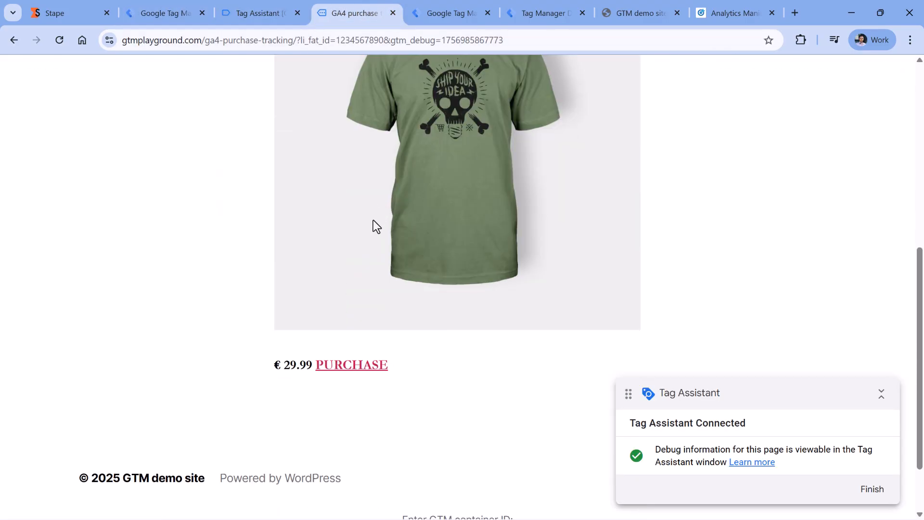
pyautogui.click(357, 284)
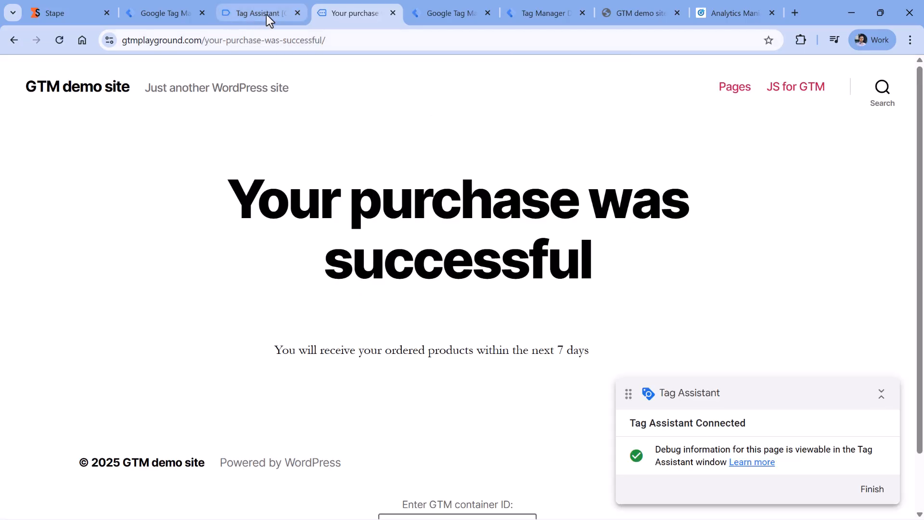
pyautogui.click(267, 15)
pyautogui.click(72, 260)
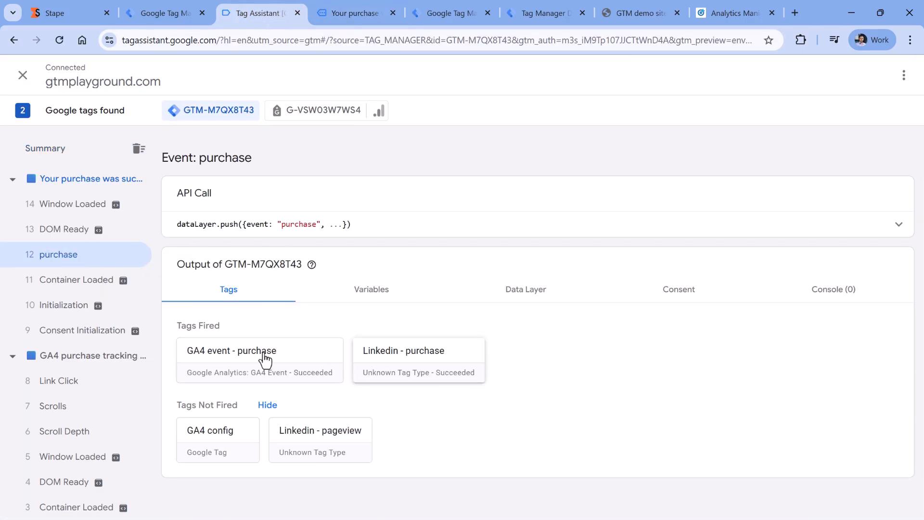
# - Examine the newest purchase event in the server container's preview and find event_id in its event data
pyautogui.click(556, 14)
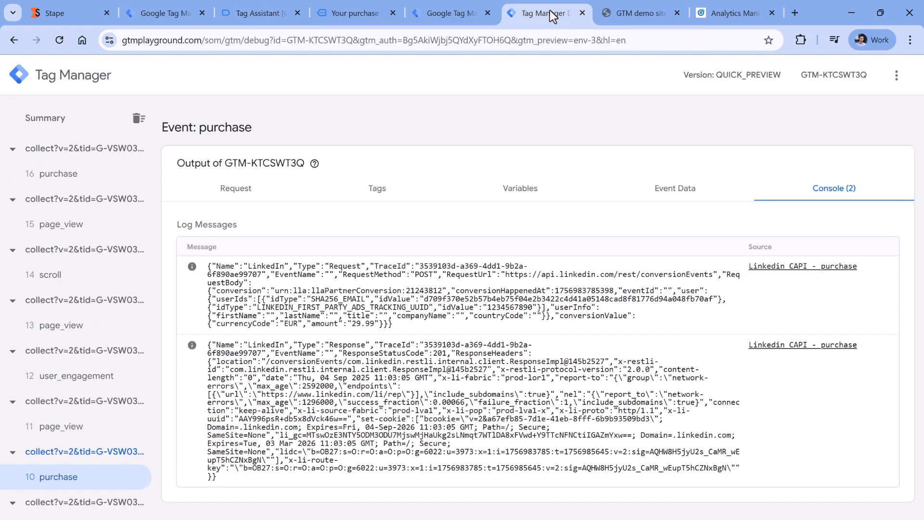
pyautogui.click(98, 174)
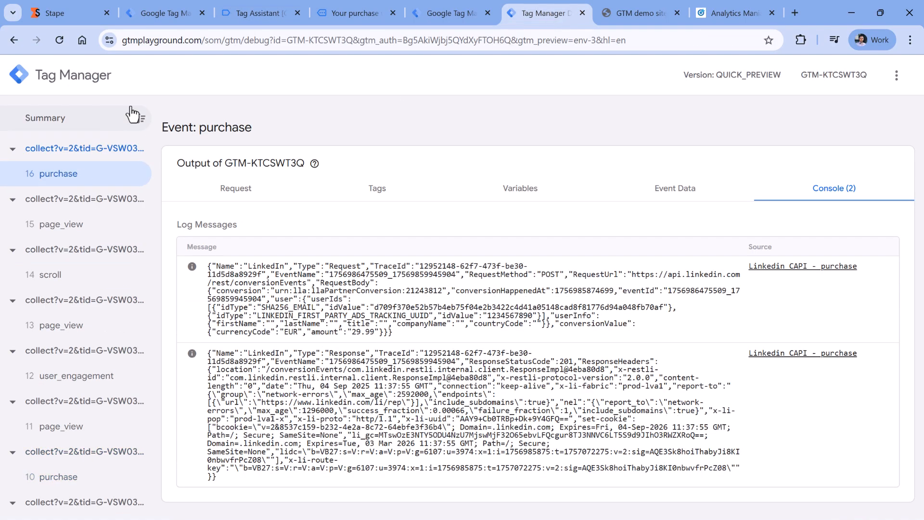
pyautogui.click(278, 195)
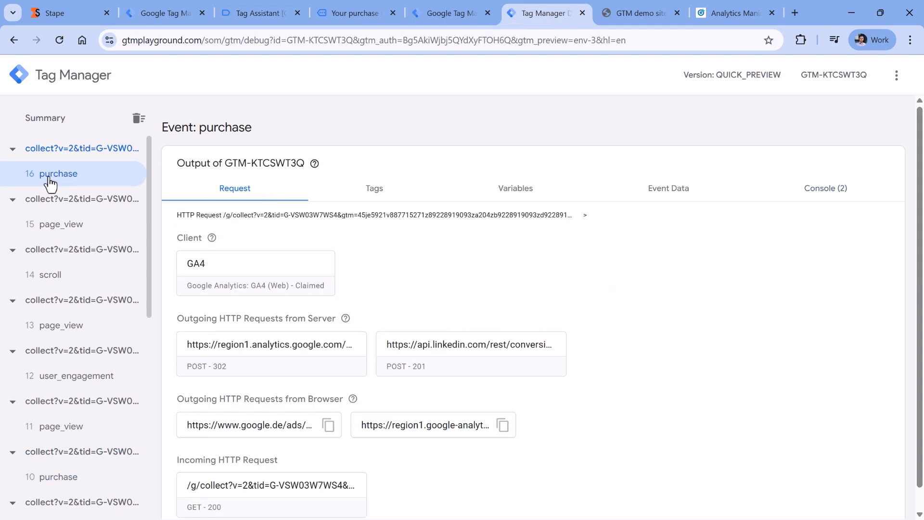
pyautogui.click(670, 192)
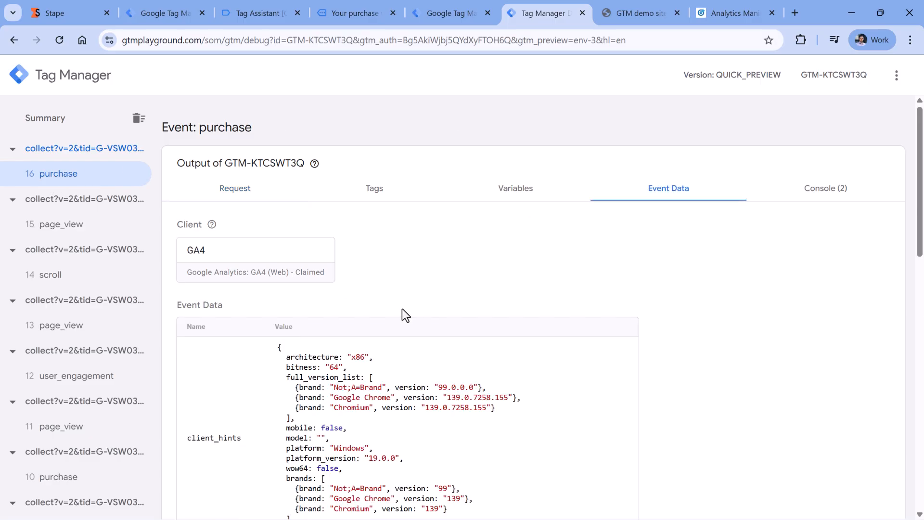
pyautogui.scroll(-4, 385, 308)
pyautogui.scroll(1, 367, 305)
pyautogui.scroll(-5, 367, 305)
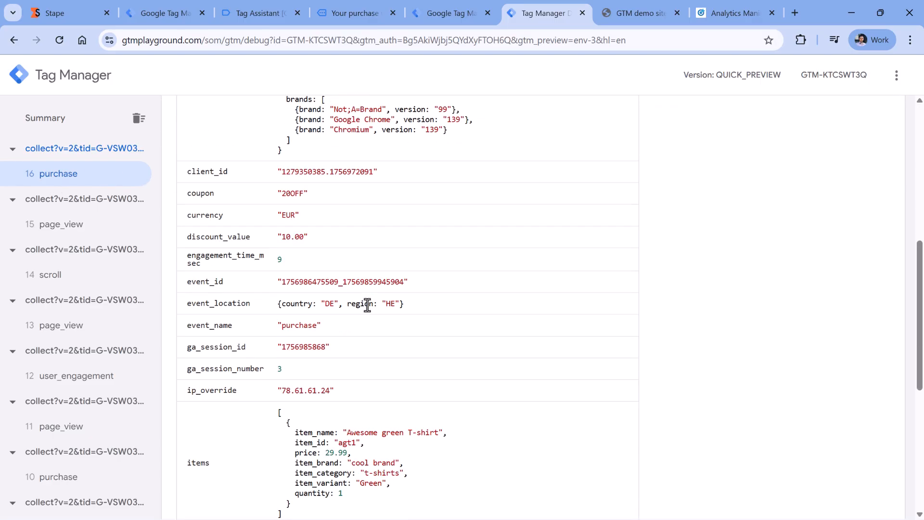
pyautogui.moveTo(281, 284); pyautogui.dragTo(405, 283)
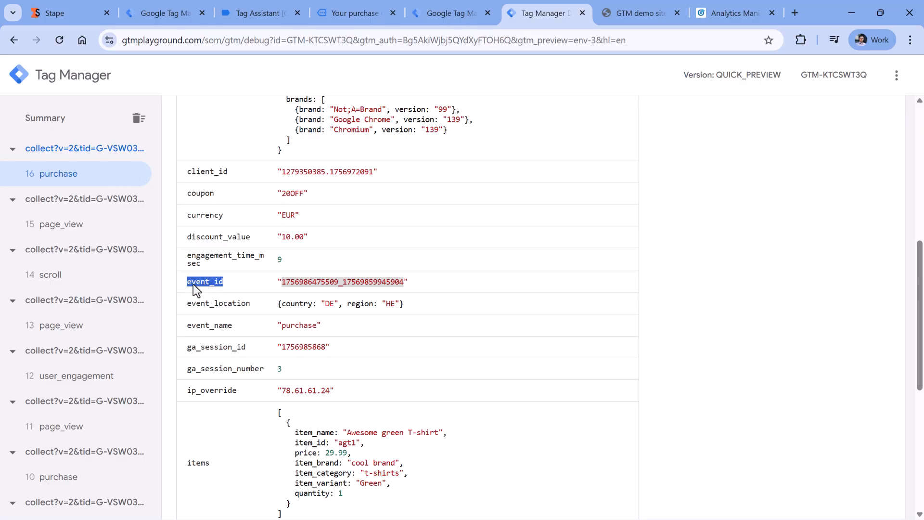
# - Open the Linkedin CAPI - purchase tag in the server container and add an Event ID property under Event Data Override
pyautogui.click(449, 13)
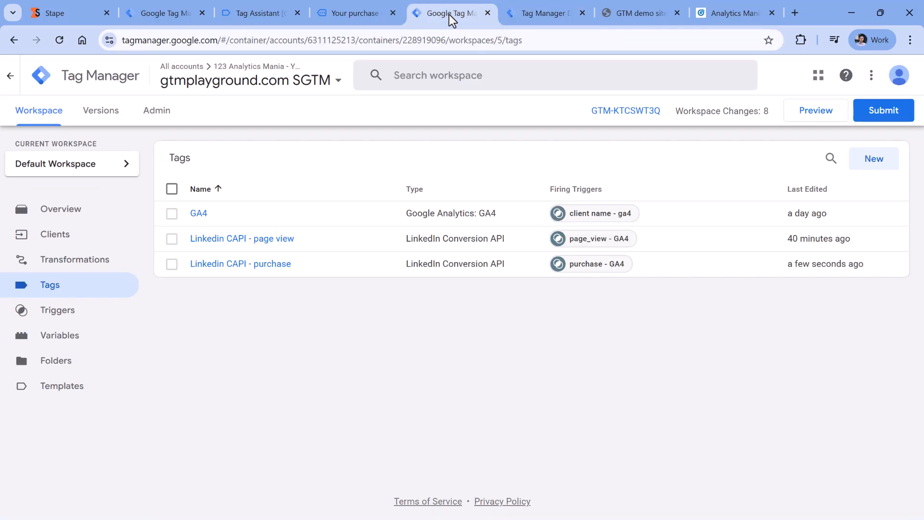
pyautogui.click(240, 276)
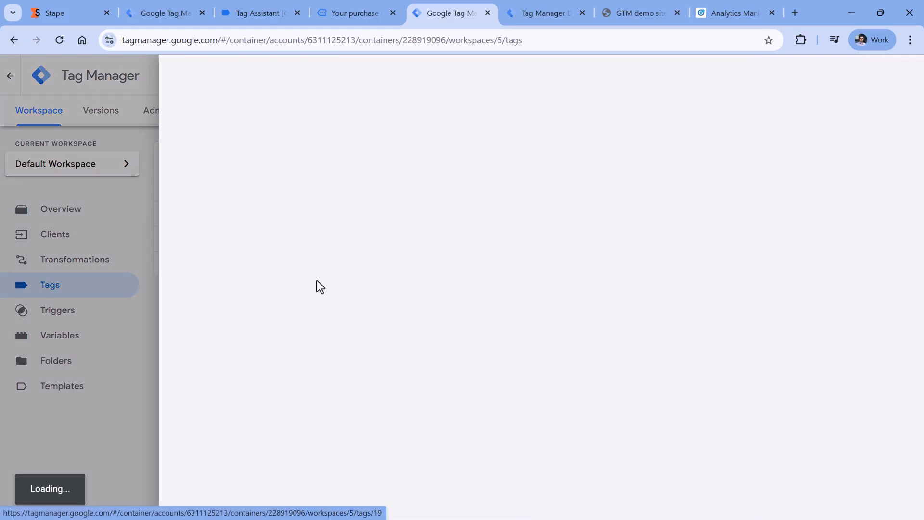
pyautogui.scroll(-3, 497, 231)
pyautogui.click(568, 195)
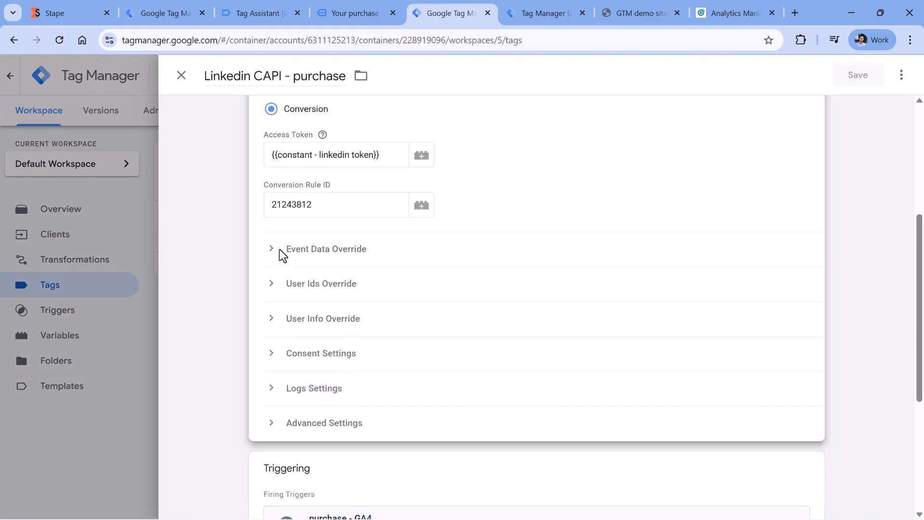
pyautogui.scroll(-3, 510, 249)
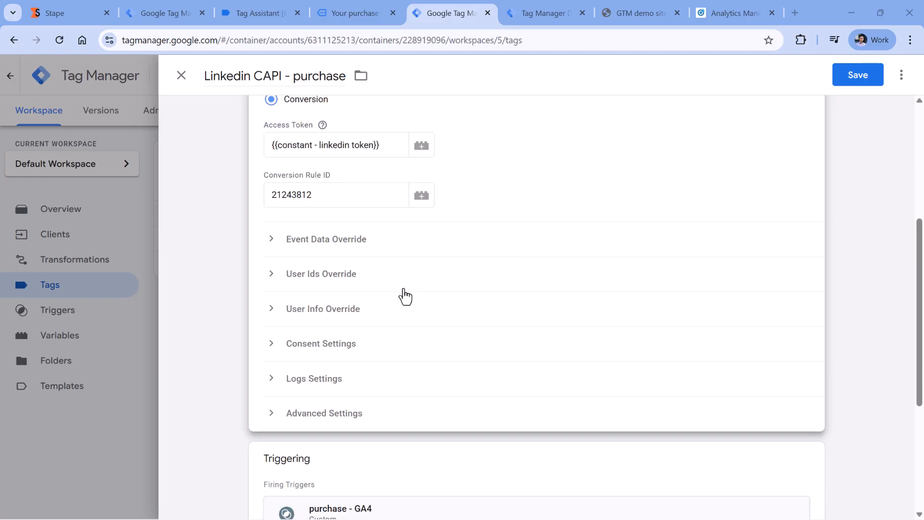
pyautogui.click(273, 241)
pyautogui.click(306, 282)
pyautogui.click(324, 352)
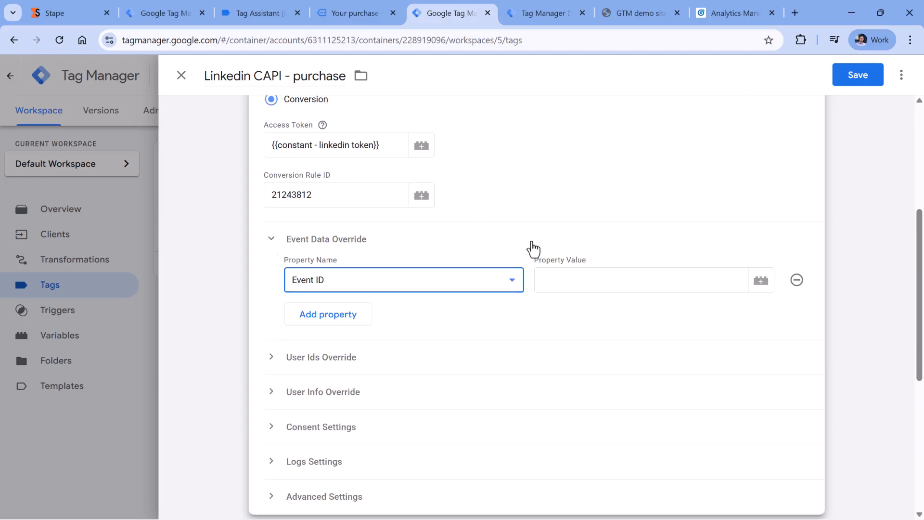
pyautogui.click(622, 278)
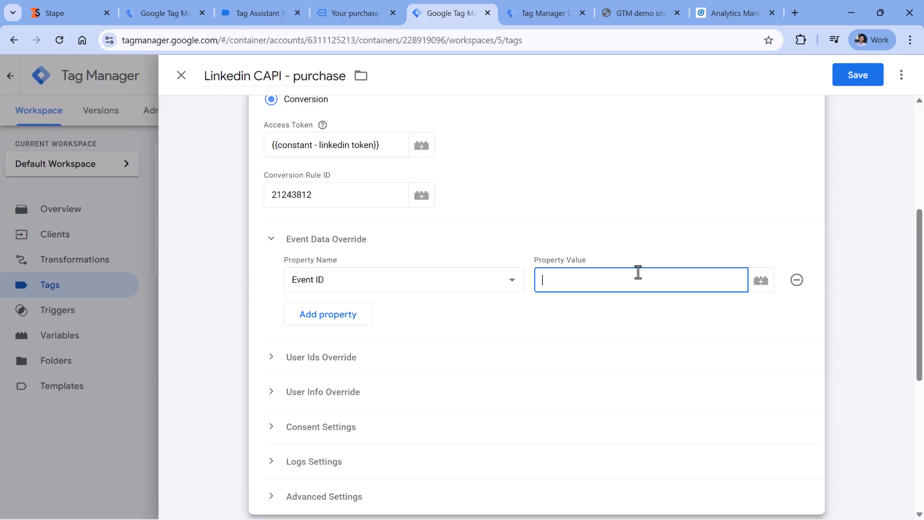
# - Create a new Event Data variable for the Event ID property's value with the key path event_id
pyautogui.click(551, 14)
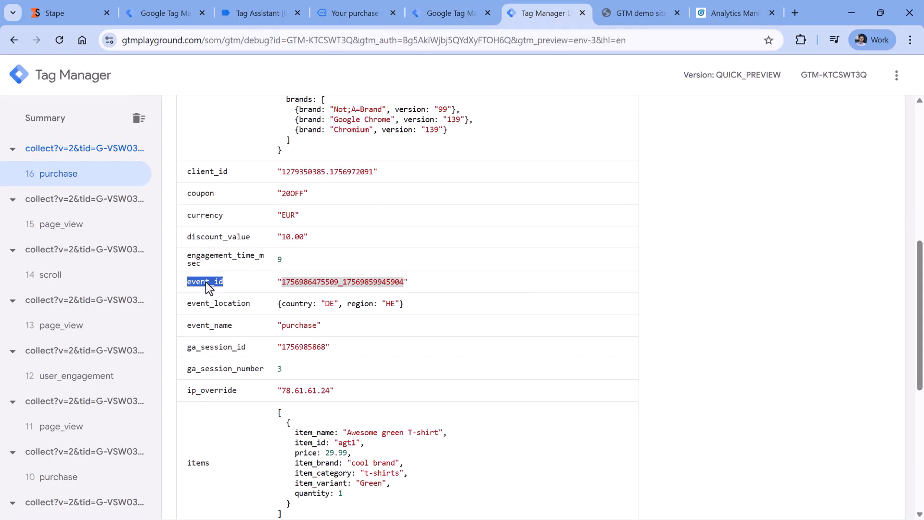
pyautogui.click(447, 13)
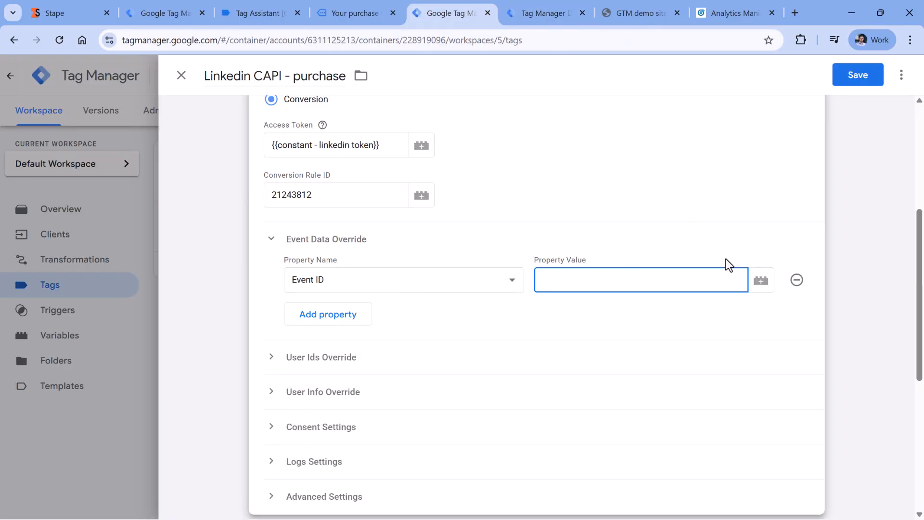
pyautogui.click(761, 281)
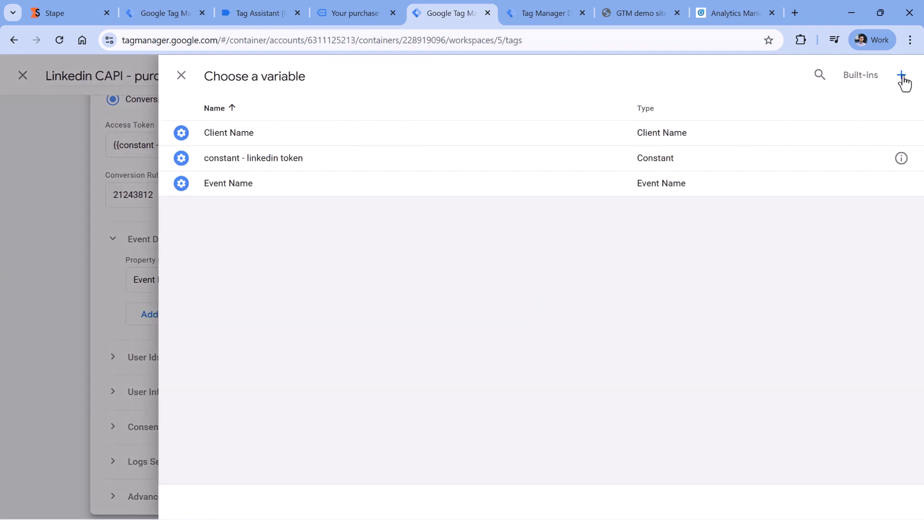
pyautogui.click(904, 77)
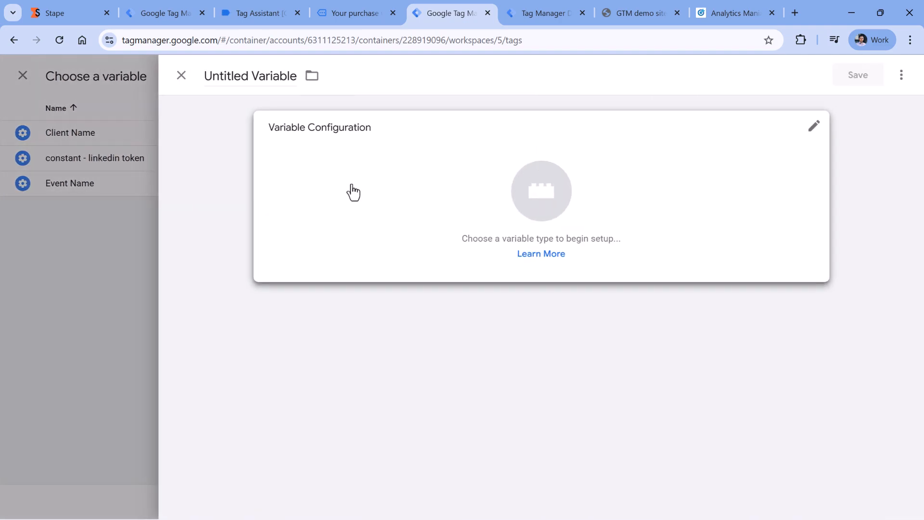
pyautogui.click(351, 192)
pyautogui.scroll(-3, 623, 206)
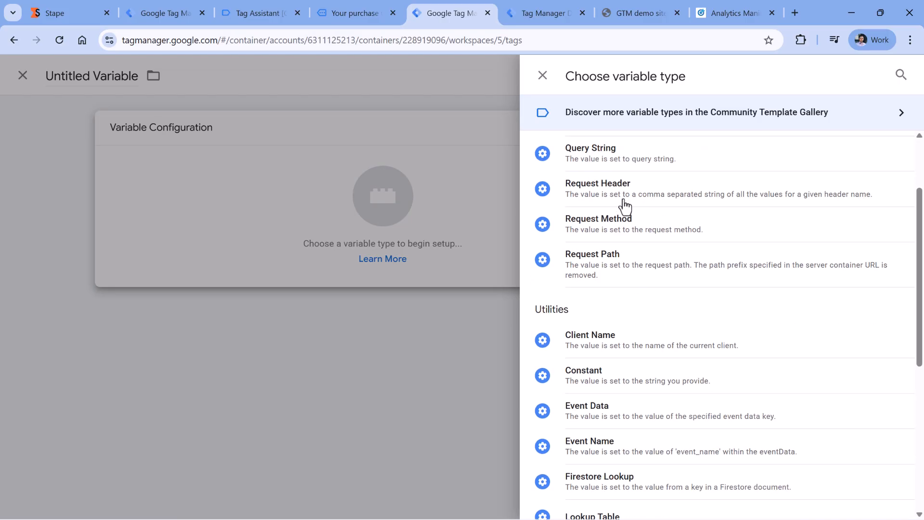
pyautogui.click(599, 394)
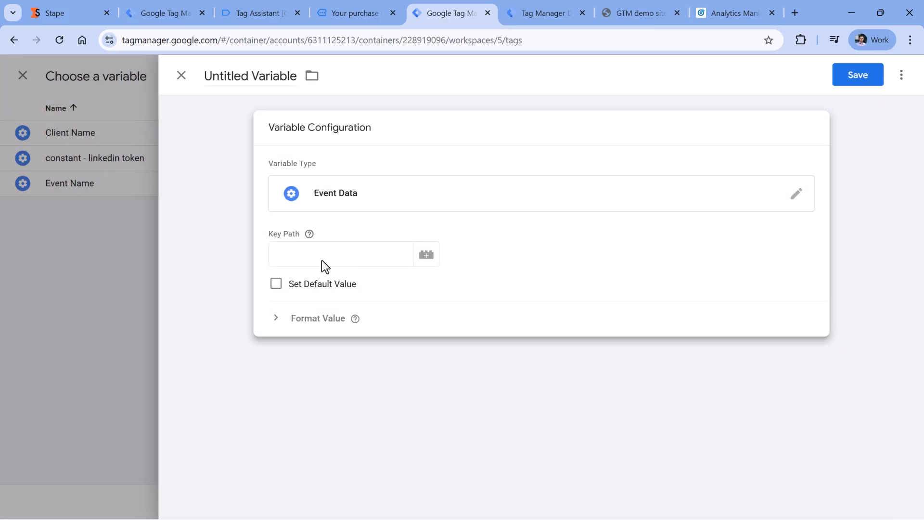
pyautogui.click(330, 255)
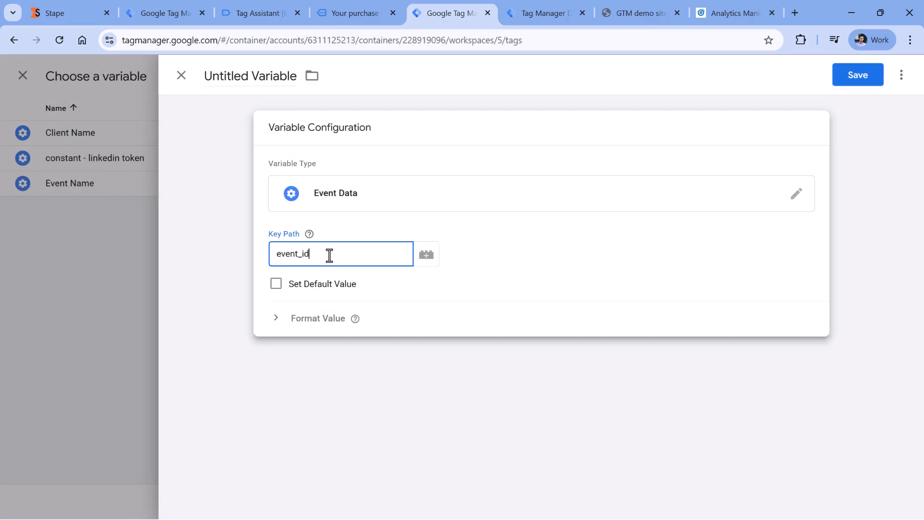
# - Check the key name against the previewed event data, save the variable as event_id, and save the Linkedin CAPI - purchase tag
pyautogui.click(545, 14)
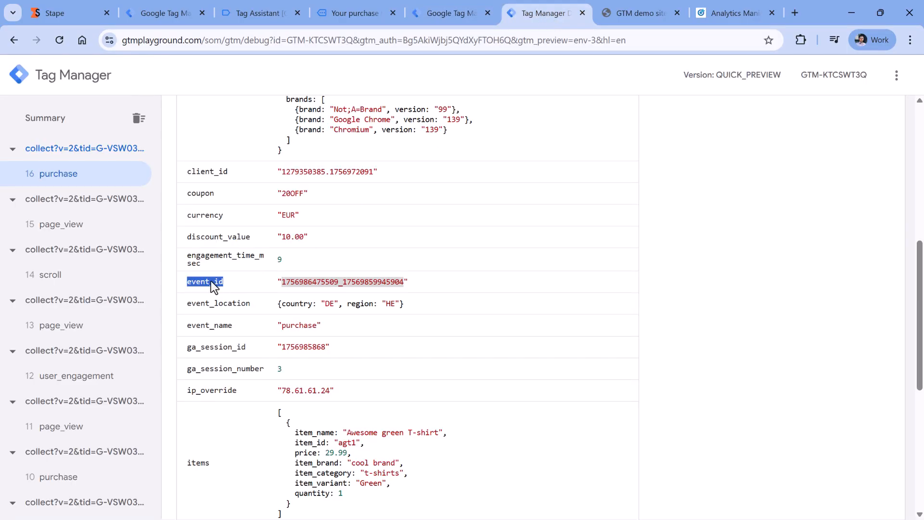
pyautogui.click(459, 15)
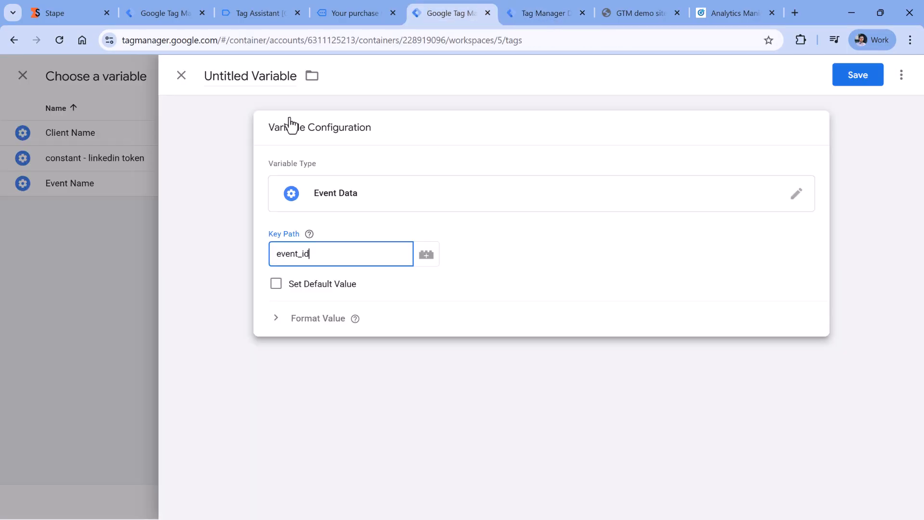
pyautogui.tripleClick(241, 84)
pyautogui.write('event_id')
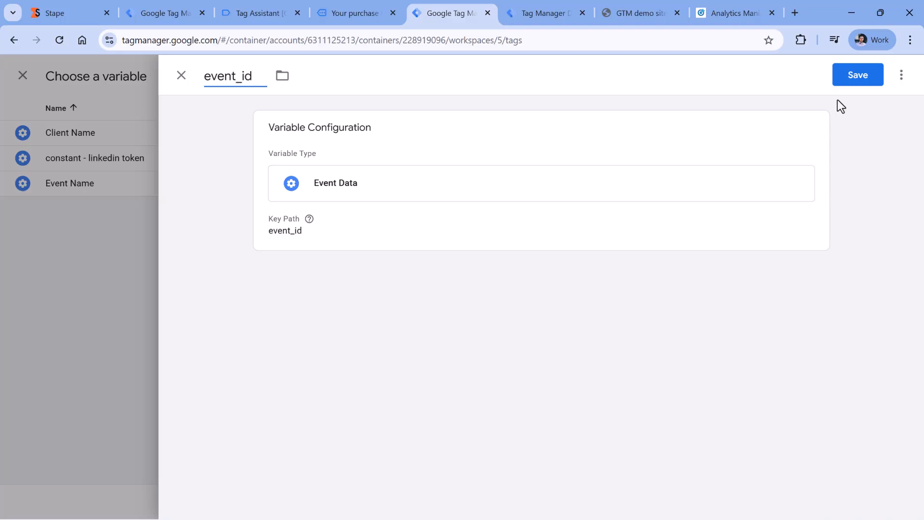
pyautogui.click(866, 80)
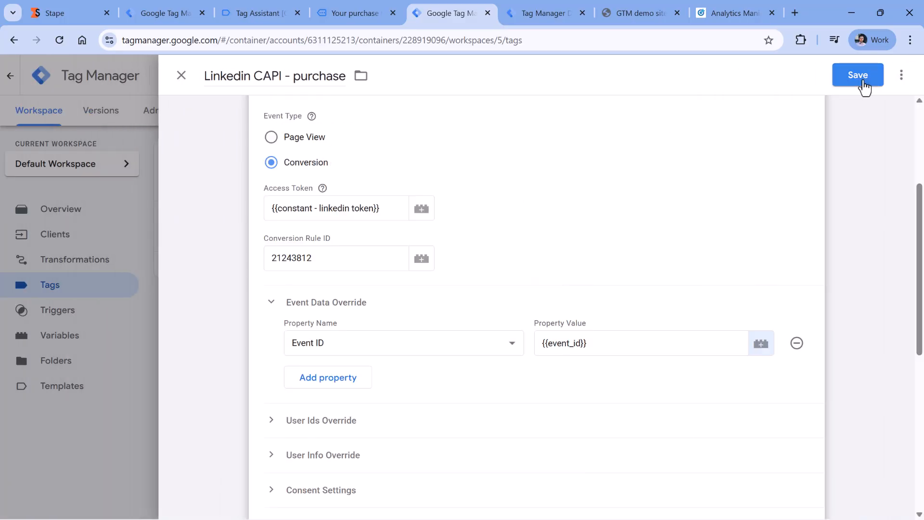
pyautogui.click(864, 86)
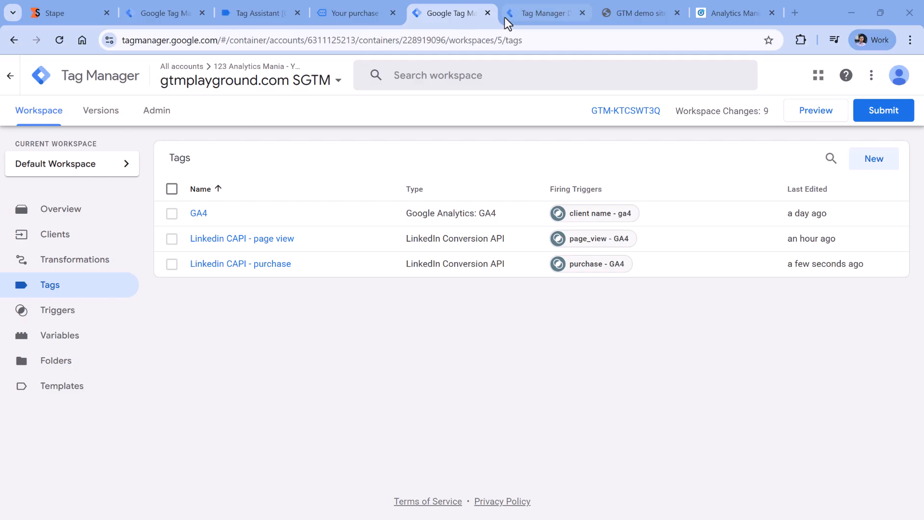
# - Restart preview mode for the server container and for the gtmplayground.com web container
pyautogui.click(541, 14)
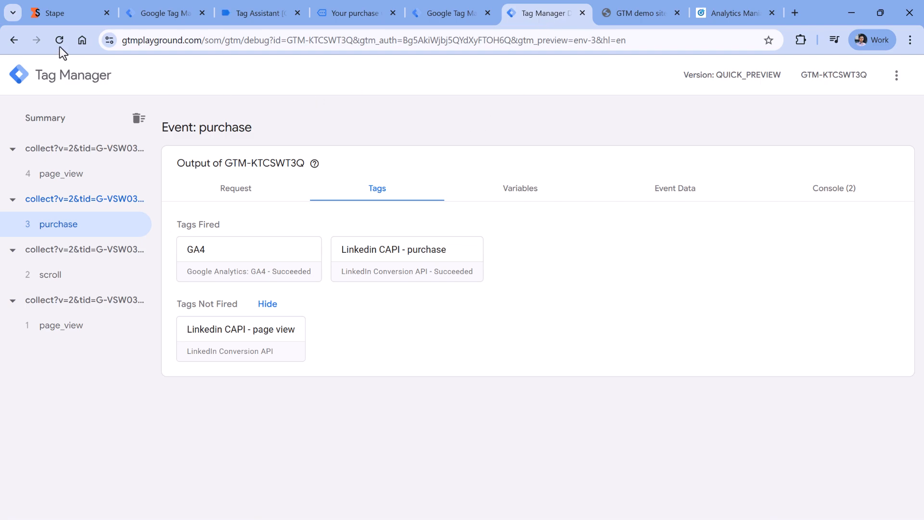
pyautogui.click(455, 13)
pyautogui.click(817, 115)
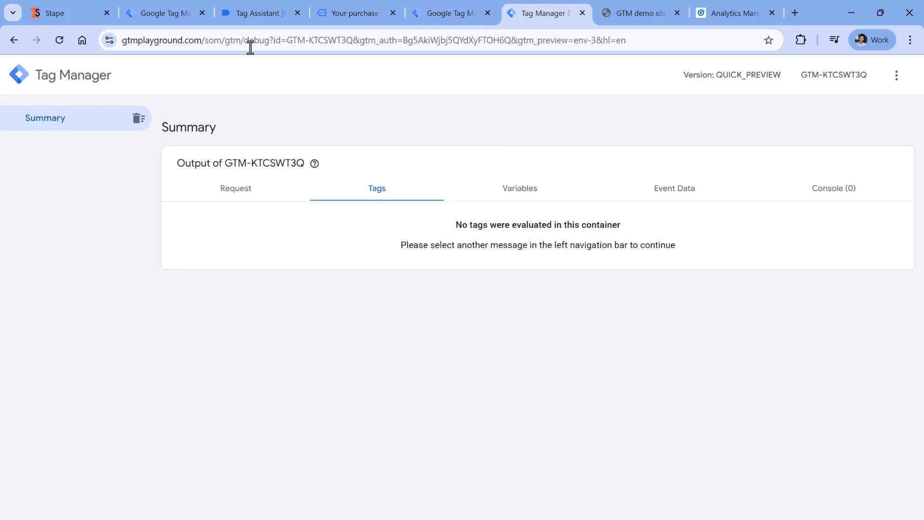
pyautogui.click(167, 14)
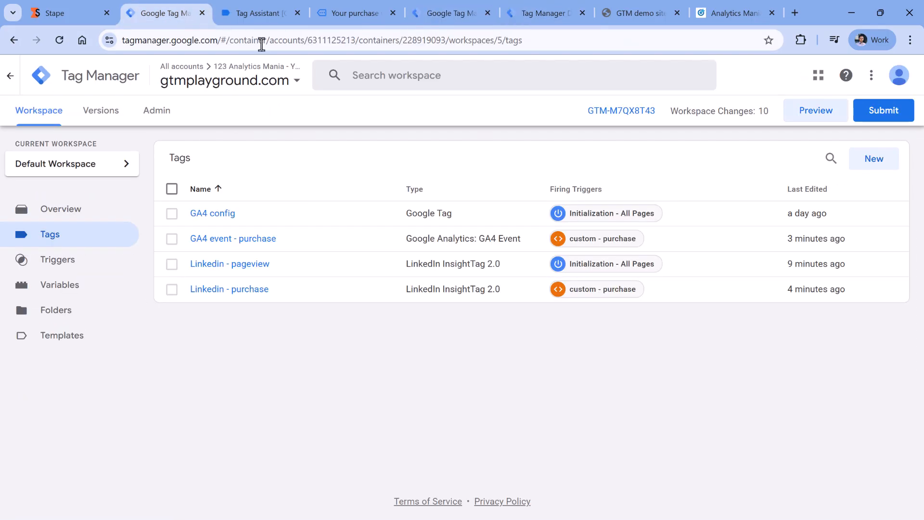
pyautogui.click(821, 118)
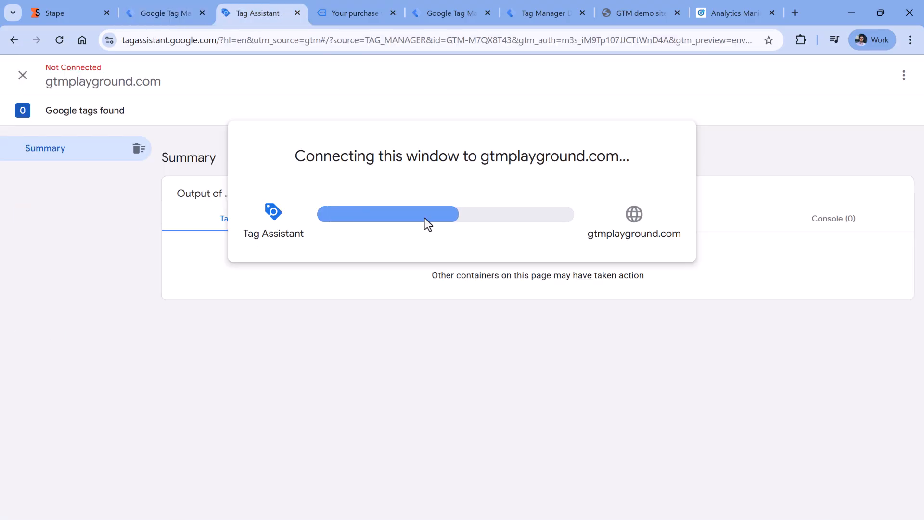
# - Open the developer tools' network monitor on the GA4 purchase tracking page and adjust the height of its pane
pyautogui.click(362, 16)
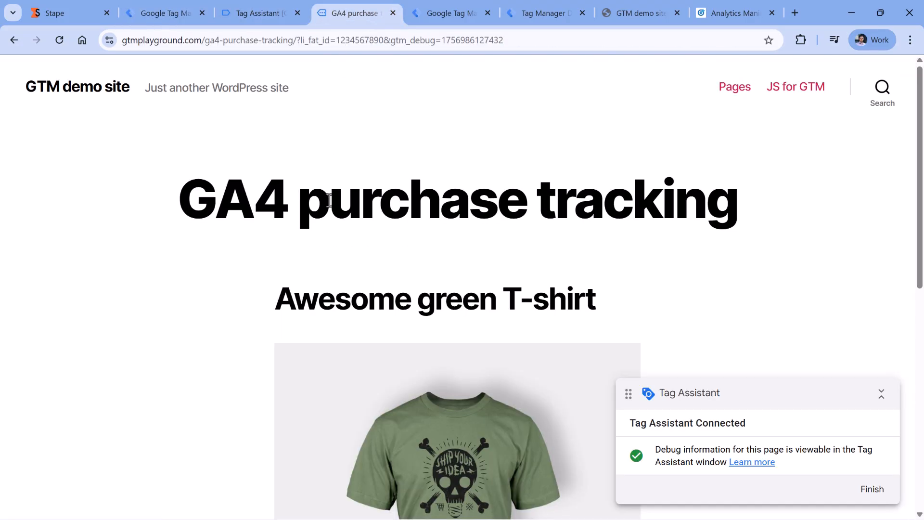
pyautogui.click(910, 40)
pyautogui.moveTo(819, 417)
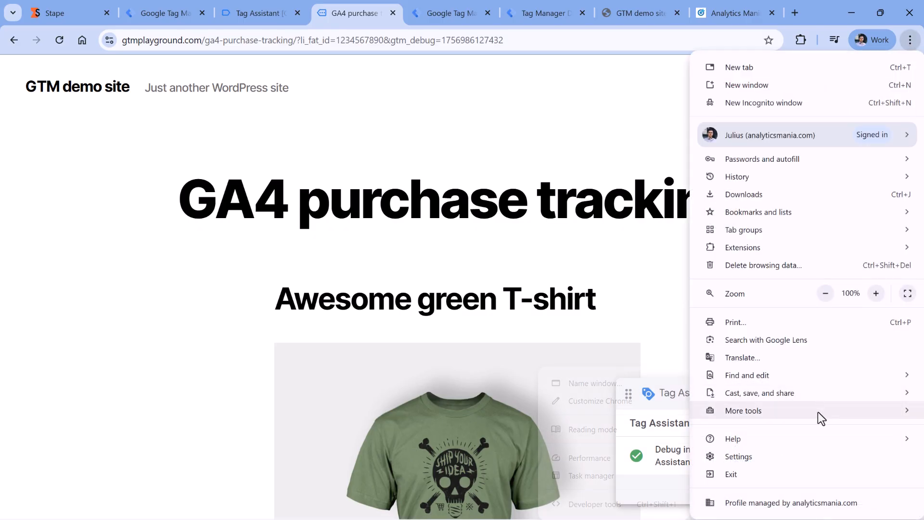
pyautogui.click(616, 506)
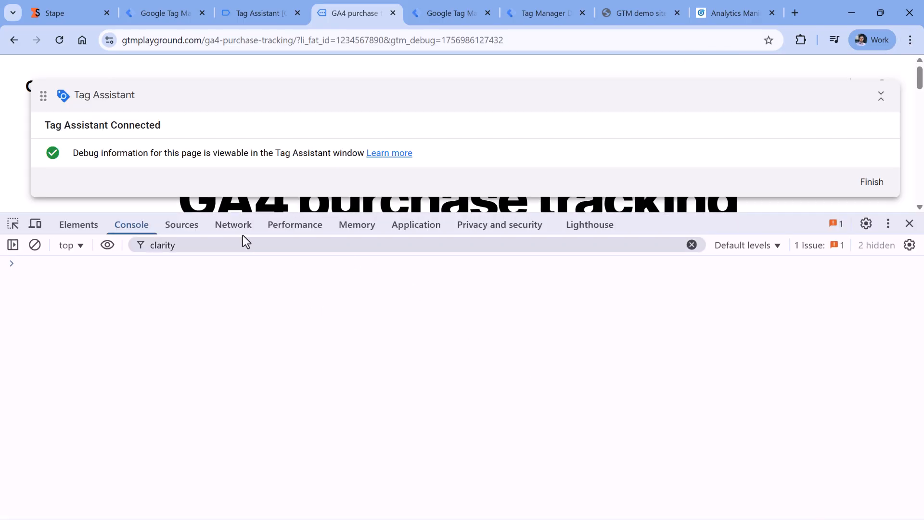
pyautogui.click(237, 228)
pyautogui.moveTo(718, 221); pyautogui.dragTo(736, 261)
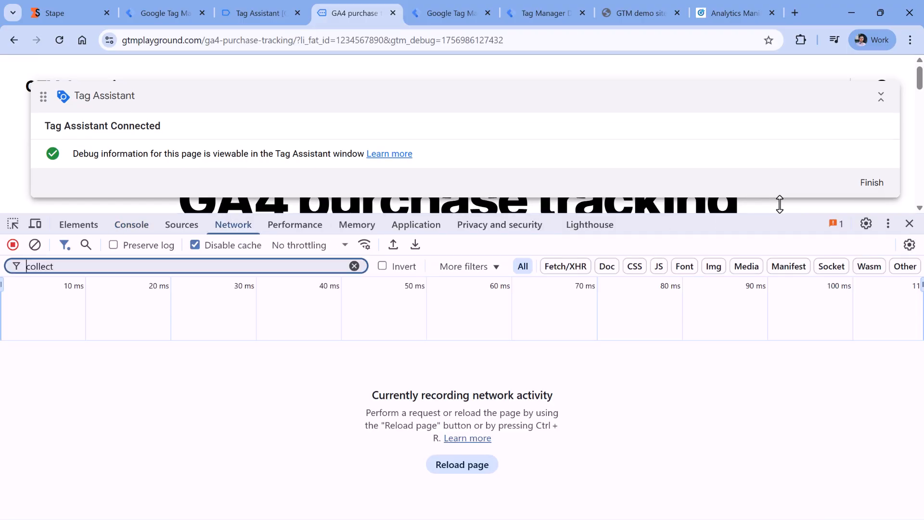
# - Collapse the Tag Assistant overlay and make a test purchase of the € 29.99 product on the GA4 purchase tracking page
pyautogui.click(882, 138)
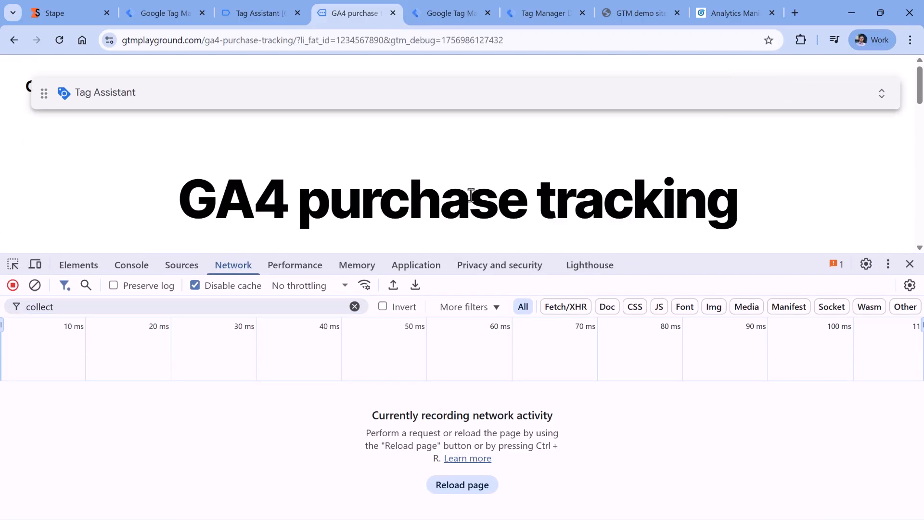
pyautogui.scroll(-8, 457, 207)
pyautogui.scroll(-5, 445, 217)
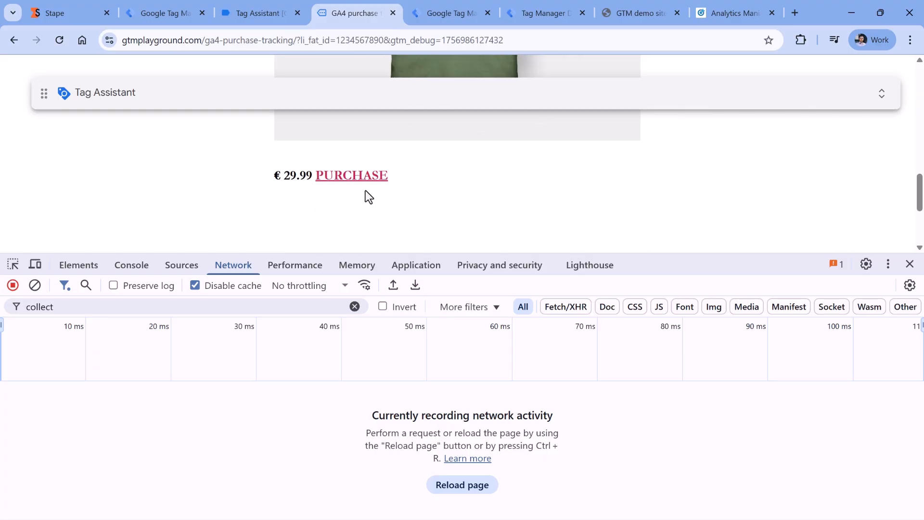
pyautogui.click(355, 178)
# - Replace the network request filter "collect" with "linkedin" on the purchase success page
pyautogui.click(58, 307)
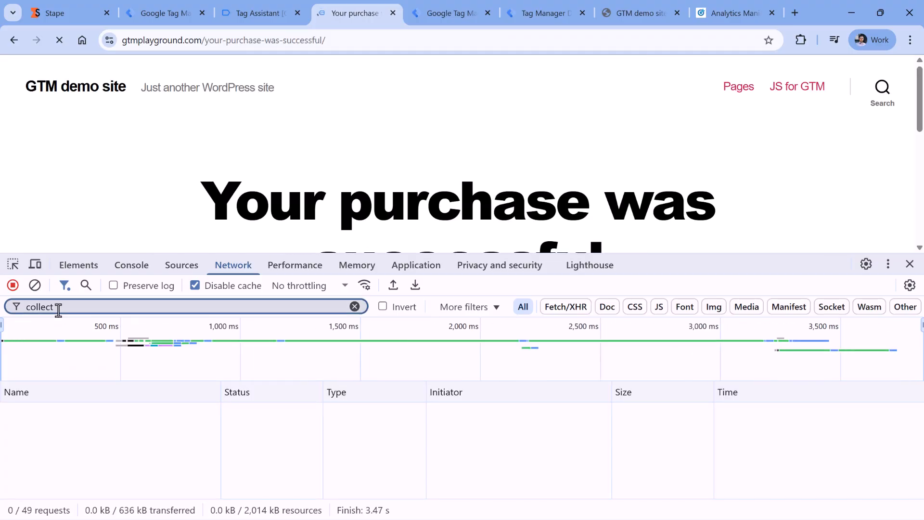
pyautogui.doubleClick(39, 306)
pyautogui.press('BackSpace')
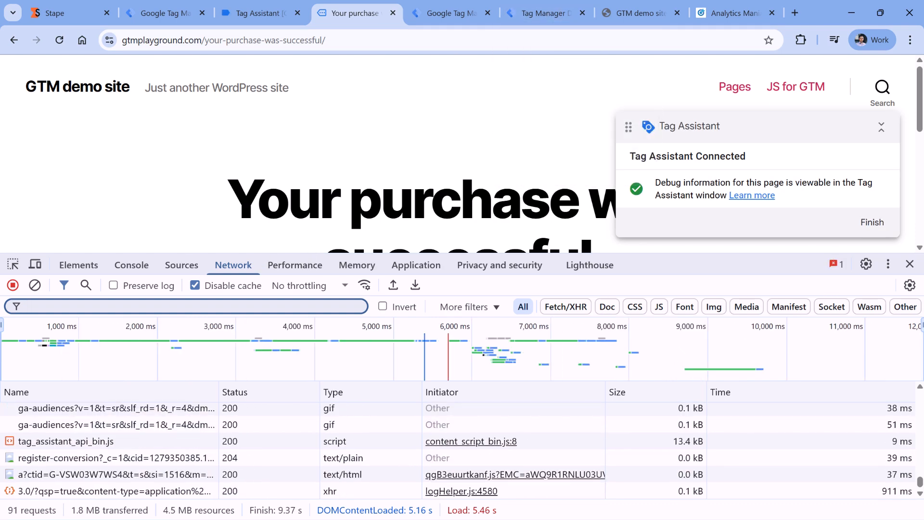
pyautogui.click(83, 307)
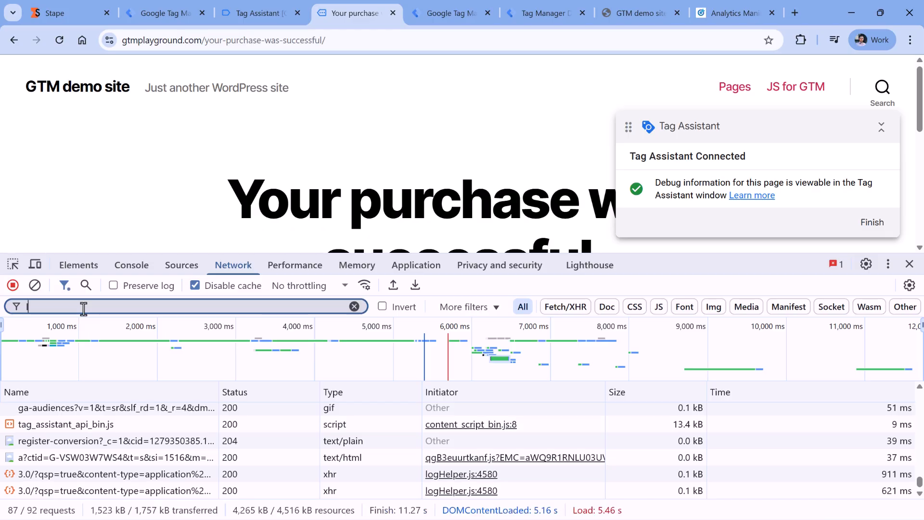
pyautogui.write('linkedin')
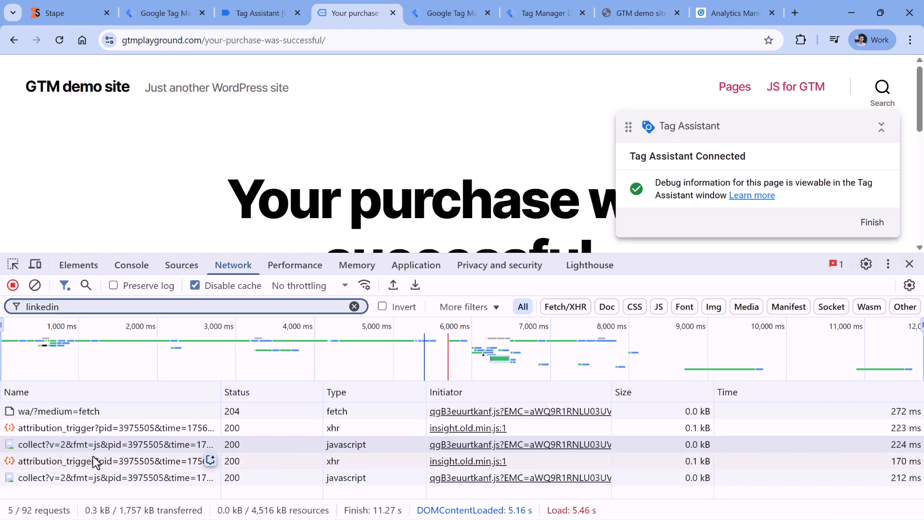
# - Open the first LinkedIn collect request, enlarge the developer tools pane, and examine the eventId parameter in the request URL
pyautogui.click(67, 446)
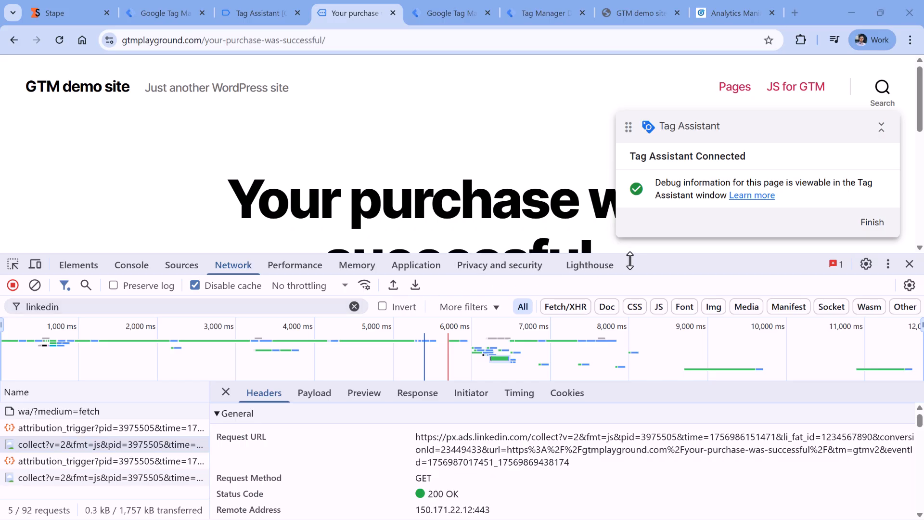
pyautogui.moveTo(629, 254); pyautogui.dragTo(600, 185)
pyautogui.moveTo(417, 367); pyautogui.dragTo(577, 395)
pyautogui.click(572, 396)
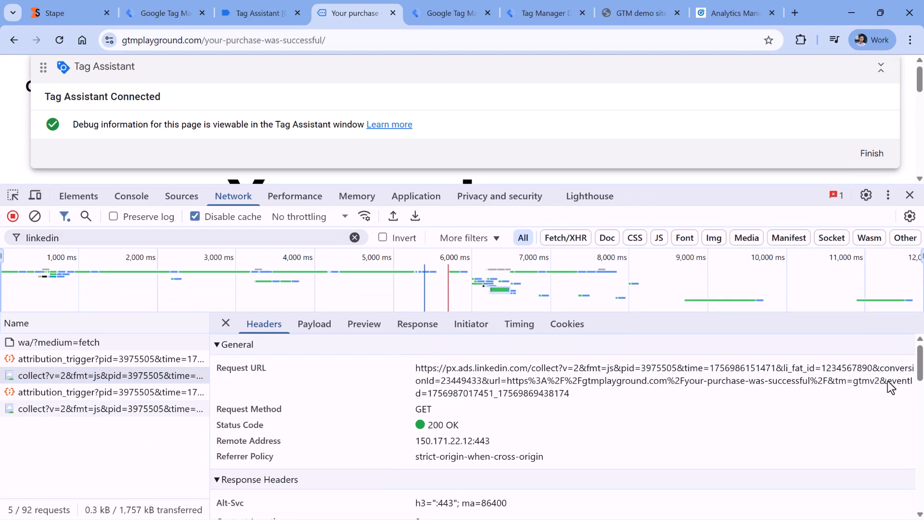
pyautogui.moveTo(888, 380); pyautogui.dragTo(565, 394)
pyautogui.click(455, 406)
pyautogui.click(556, 401)
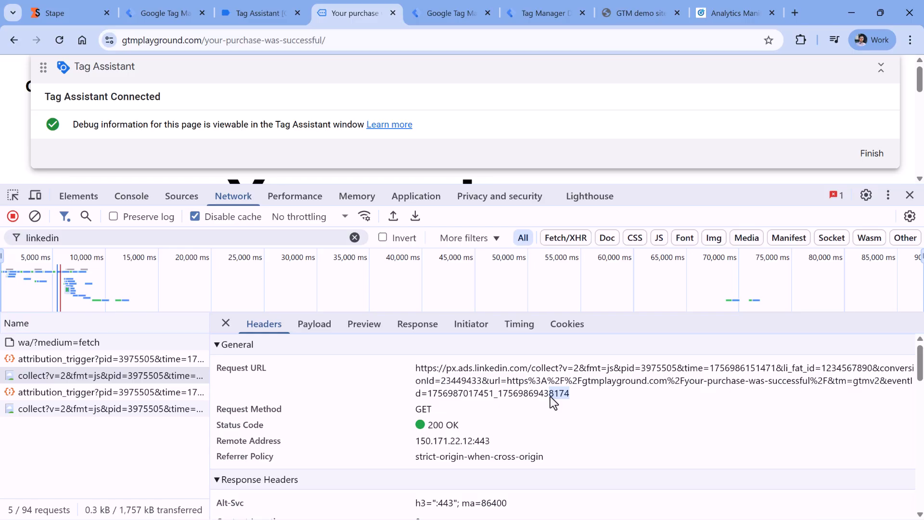
# - In the server container's debug view, open the Linkedin CAPI - purchase tag's outgoing request for the purchase event and examine its eventId
pyautogui.click(547, 13)
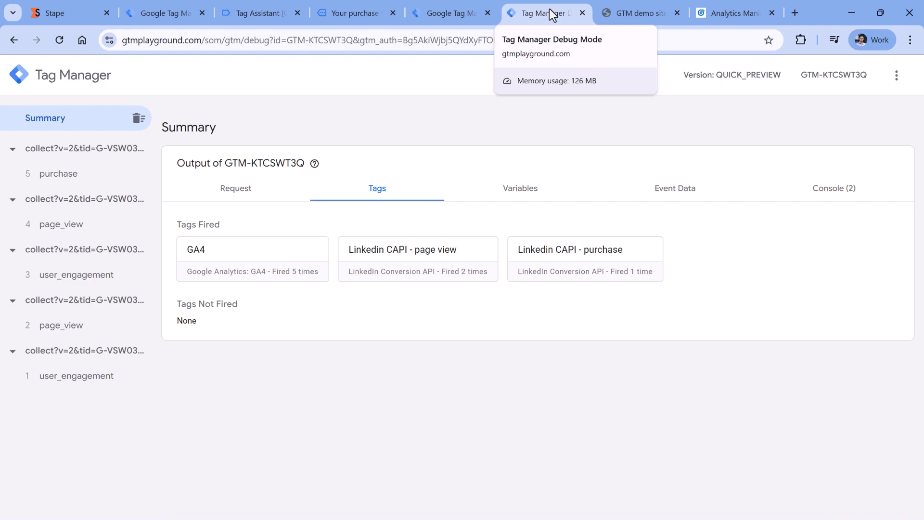
pyautogui.click(58, 180)
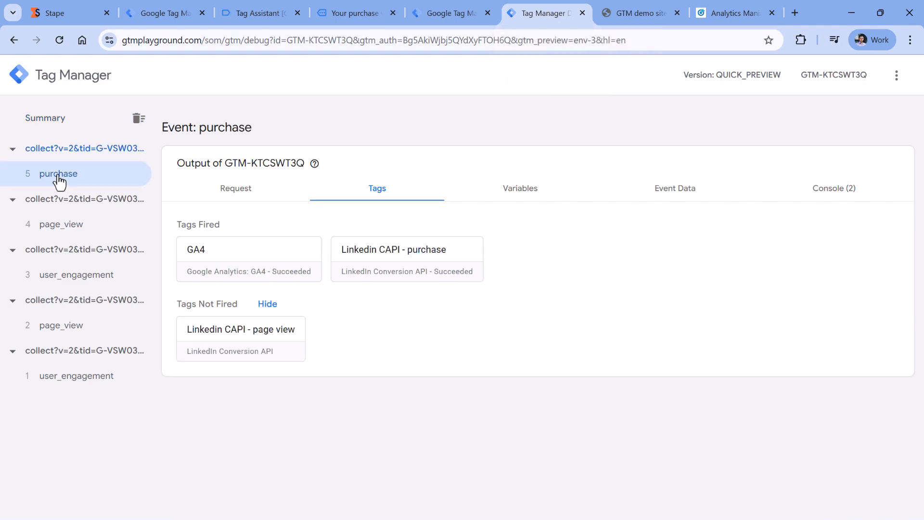
pyautogui.click(407, 260)
pyautogui.scroll(-3, 337, 248)
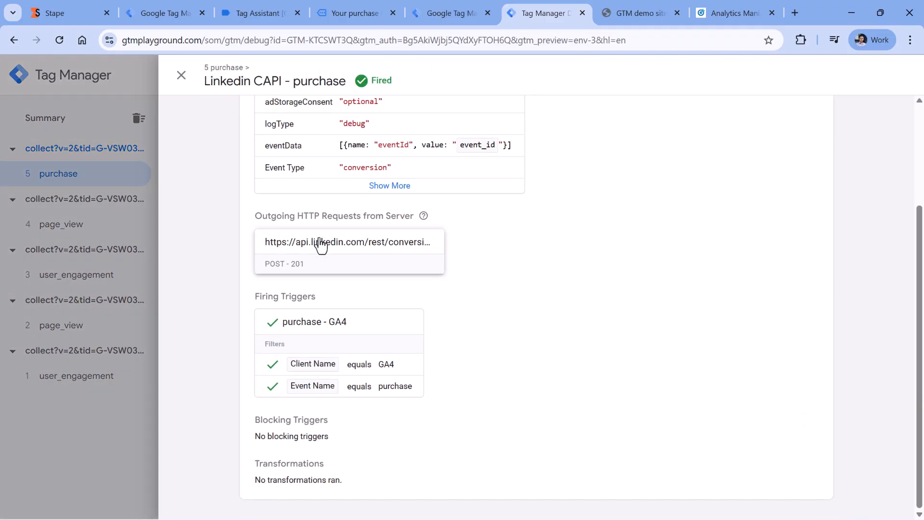
pyautogui.click(347, 253)
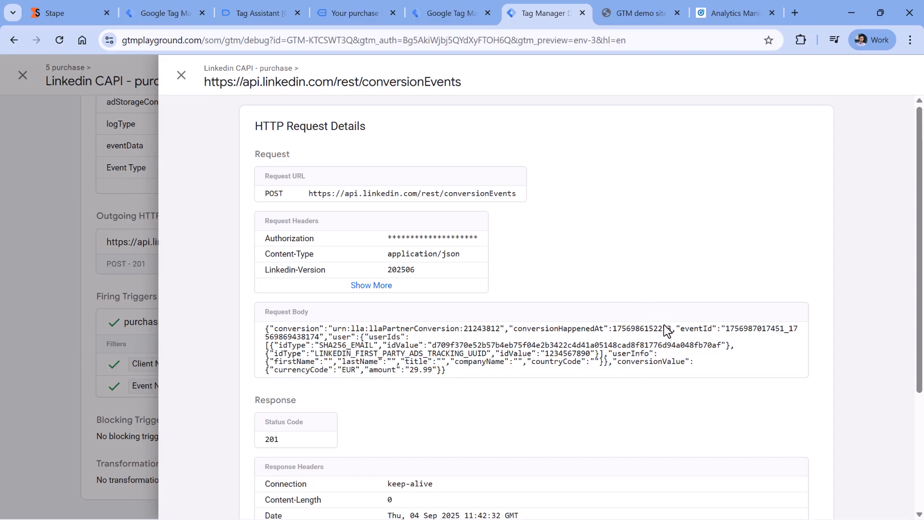
pyautogui.moveTo(728, 331); pyautogui.dragTo(319, 339)
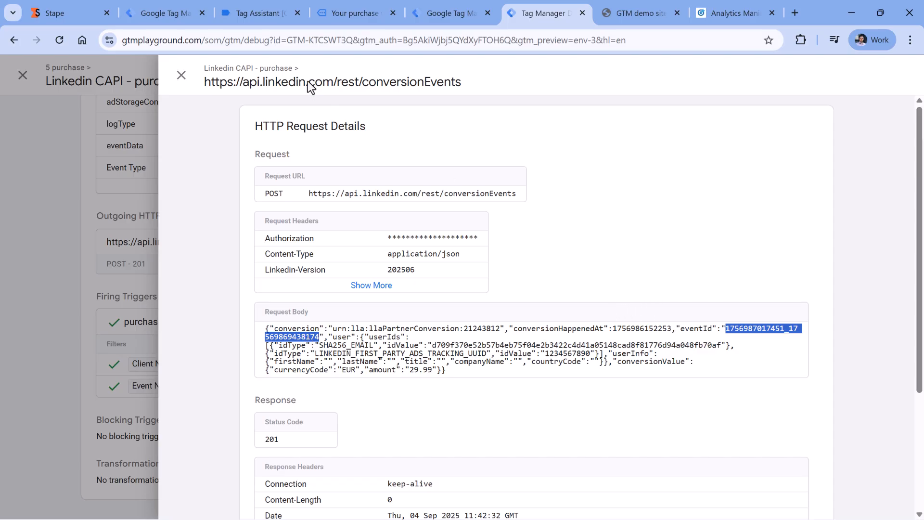
# - Compare the eventId in the browser's LinkedIn collect request with the one in the server's conversionEvents request body
pyautogui.click(343, 15)
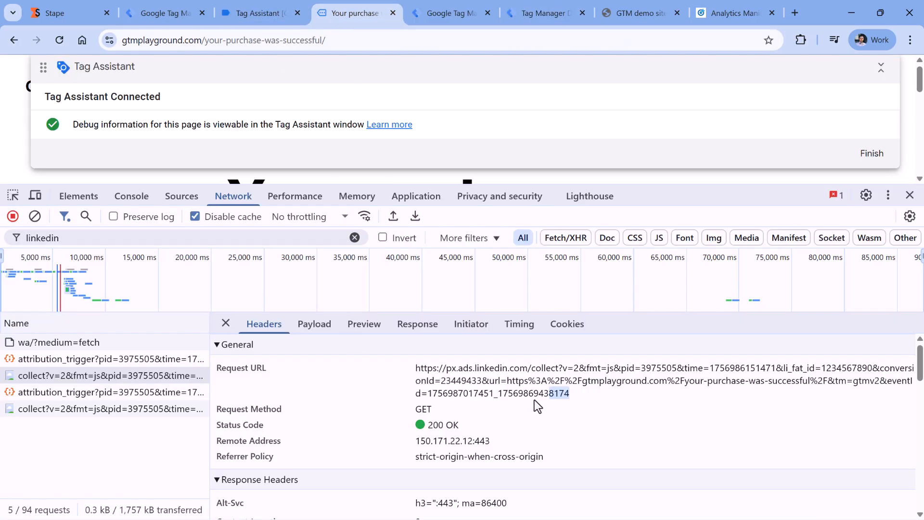
pyautogui.moveTo(571, 393); pyautogui.dragTo(429, 393)
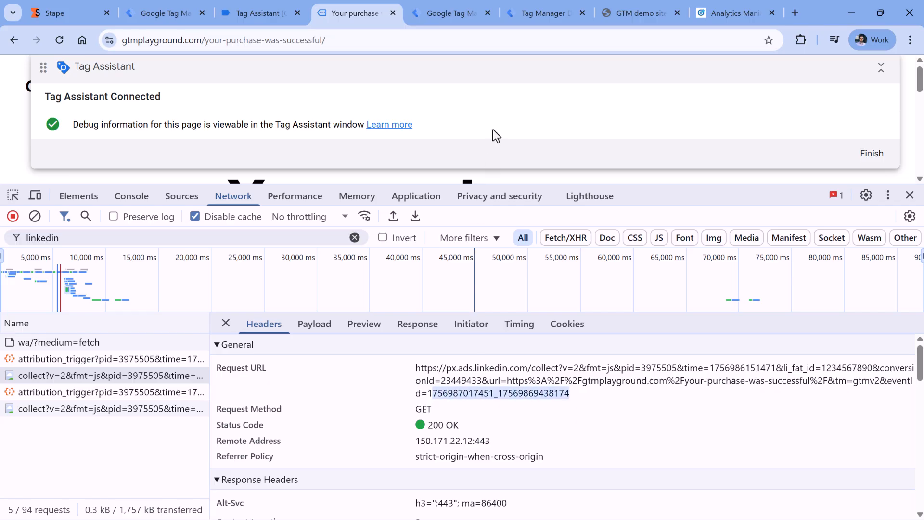
pyautogui.click(547, 15)
pyautogui.click(704, 346)
pyautogui.moveTo(726, 329); pyautogui.dragTo(320, 343)
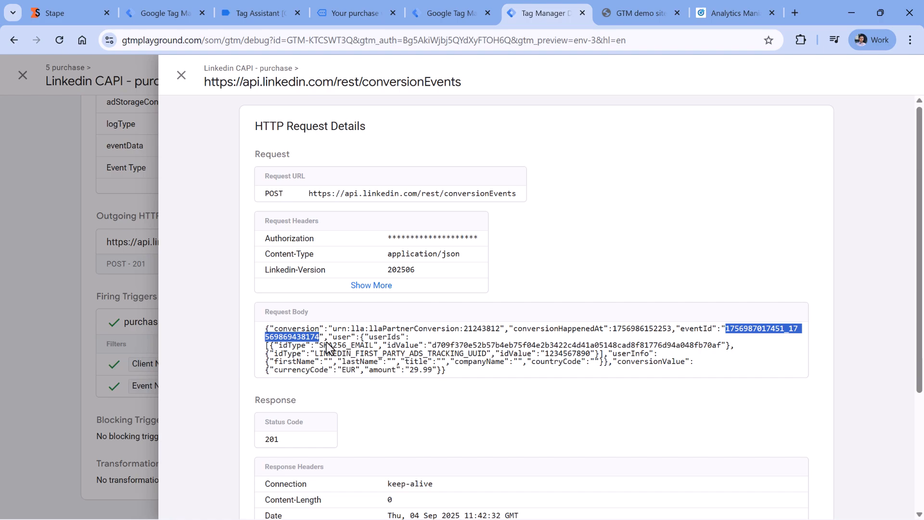
# - Switch to LinkedIn Campaign Manager and finish creating the Purchase - browser conversion with the event-specific tag manager method
pyautogui.hotkey('ctrl', '9')
pyautogui.scroll(6, 378, 237)
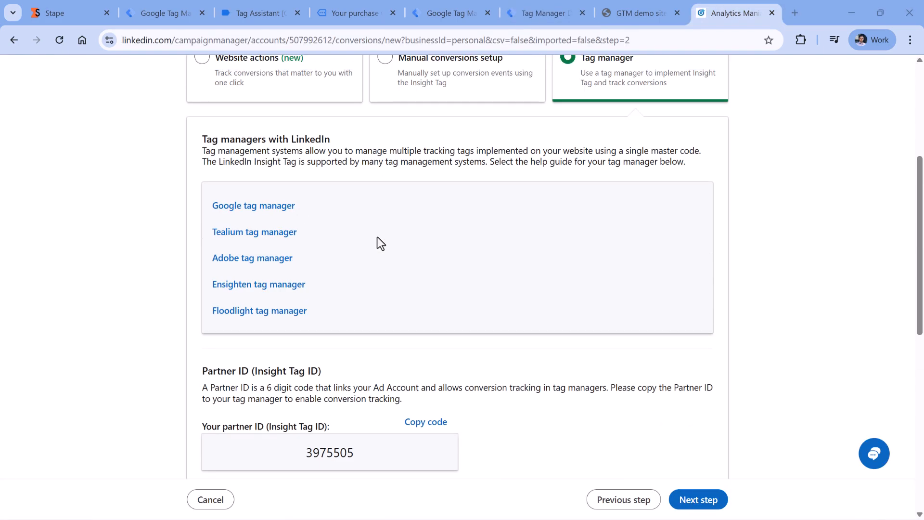
pyautogui.scroll(4, 378, 237)
pyautogui.scroll(-15, 377, 239)
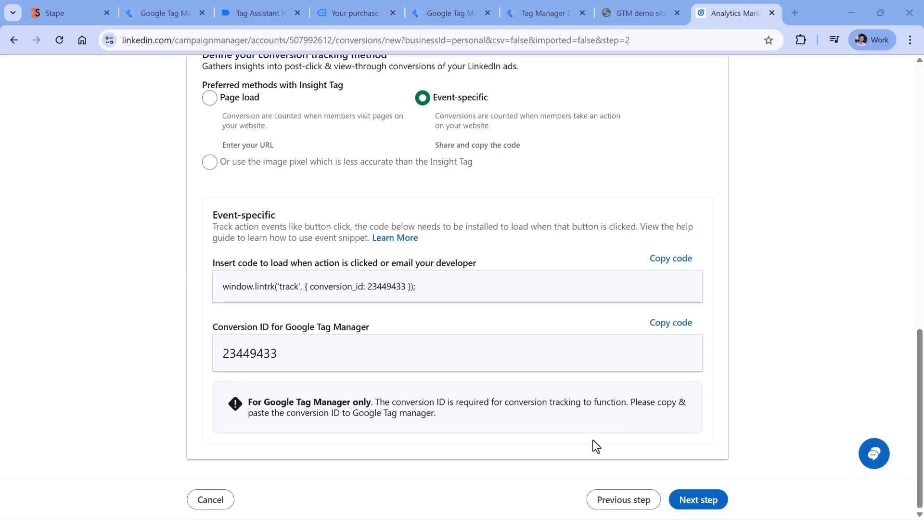
pyautogui.click(705, 501)
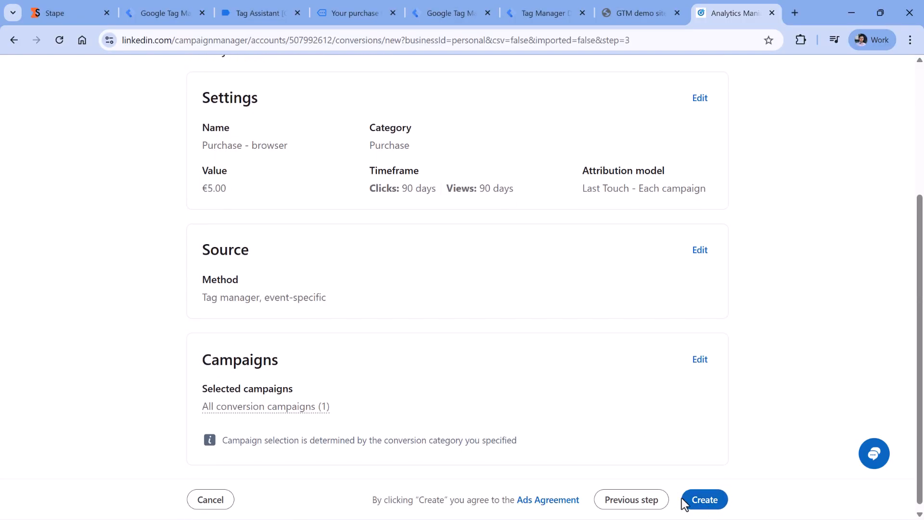
pyautogui.click(705, 501)
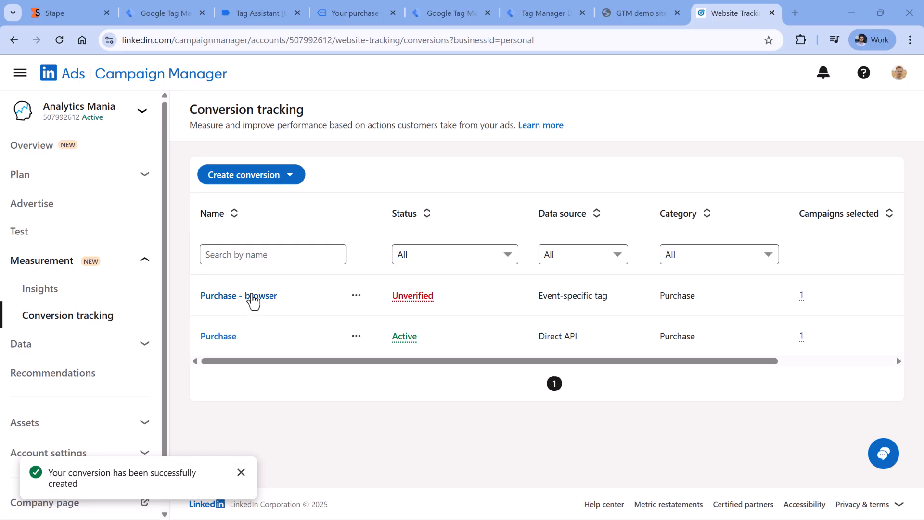
# - Return to Google Tag Manager and view the tag lists of the gtmplayground.com server and web containers
pyautogui.click(303, 252)
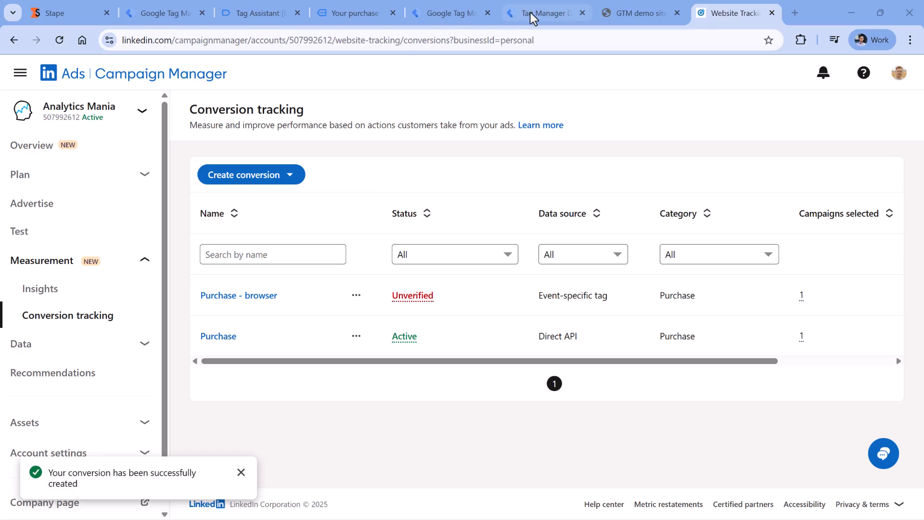
pyautogui.click(460, 13)
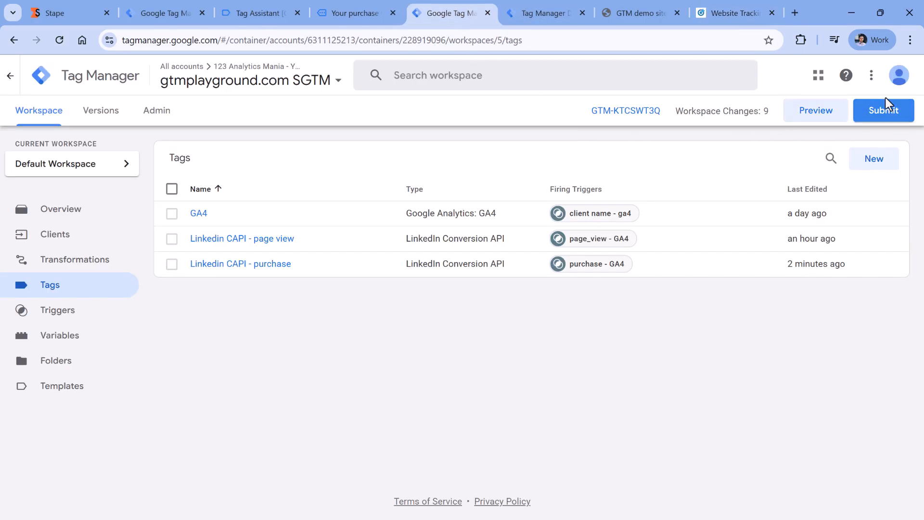
pyautogui.click(157, 12)
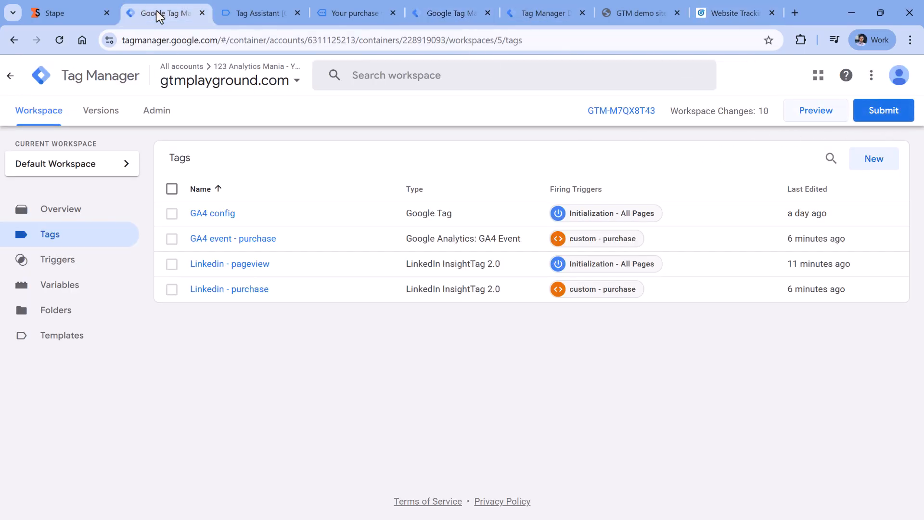